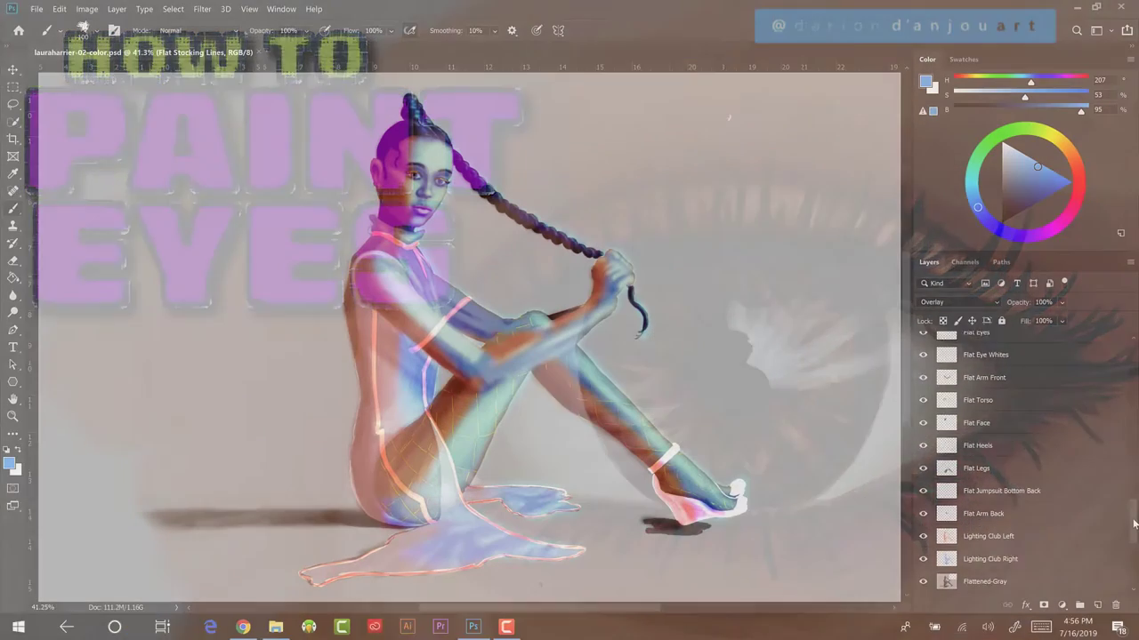
Step: Toggle both Lighting Club layers off and back on and confirm their Overlay blend mode
{"action": "scroll", "coordinate": [1130, 523], "scroll_direction": "down", "scroll_amount": 1}
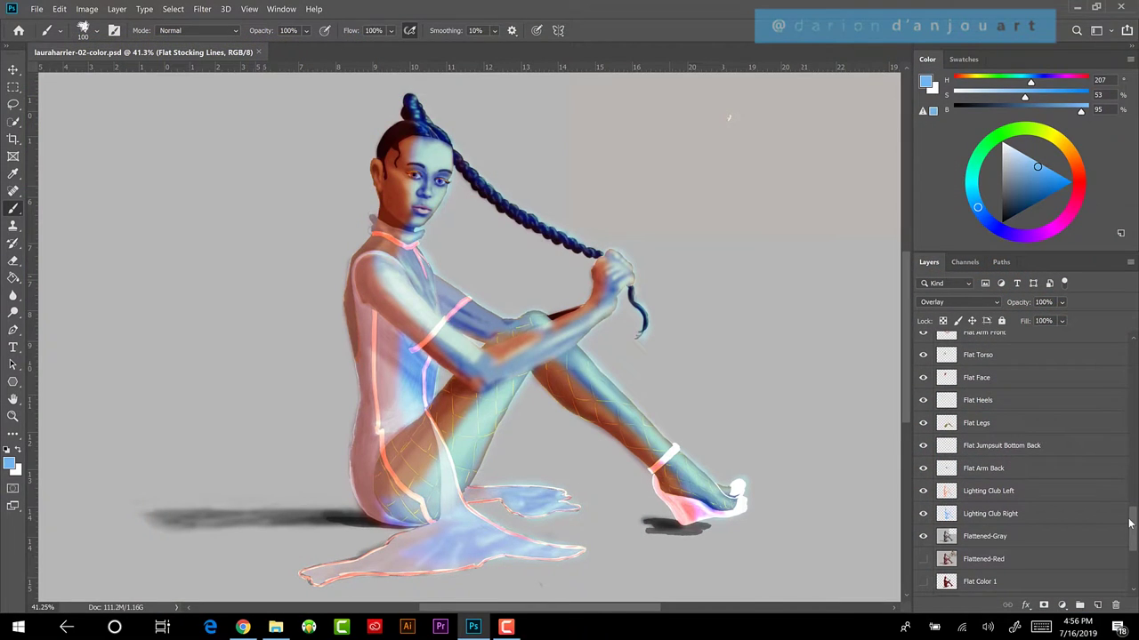
{"action": "left_click", "coordinate": [923, 491]}
{"action": "left_click", "coordinate": [923, 514]}
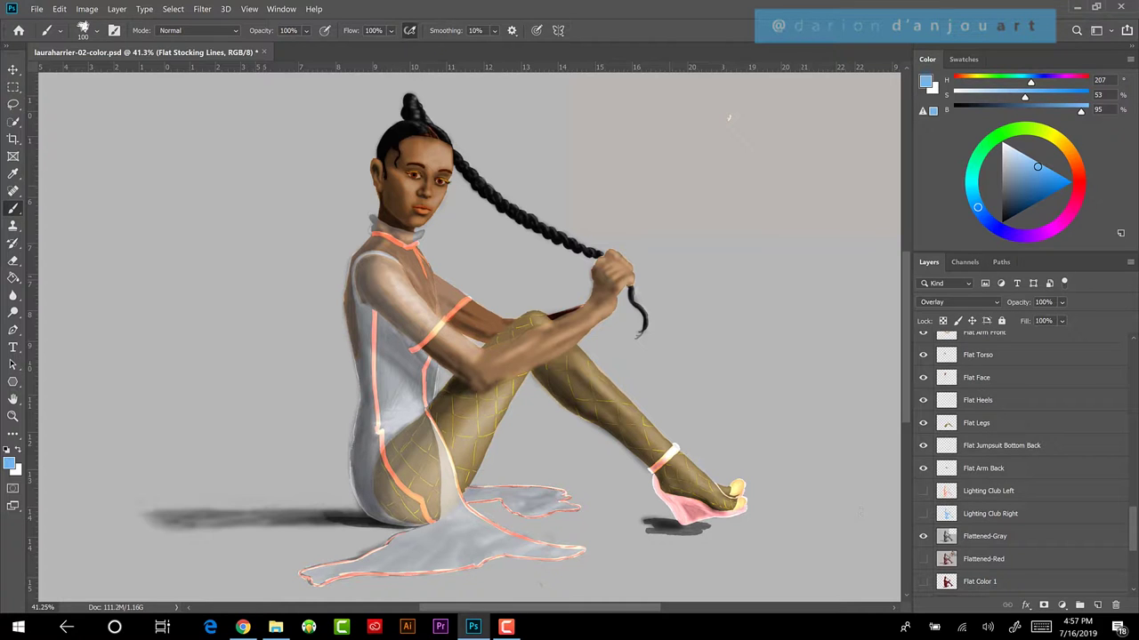
{"action": "left_click_drag", "start_coordinate": [923, 491], "coordinate": [926, 519]}
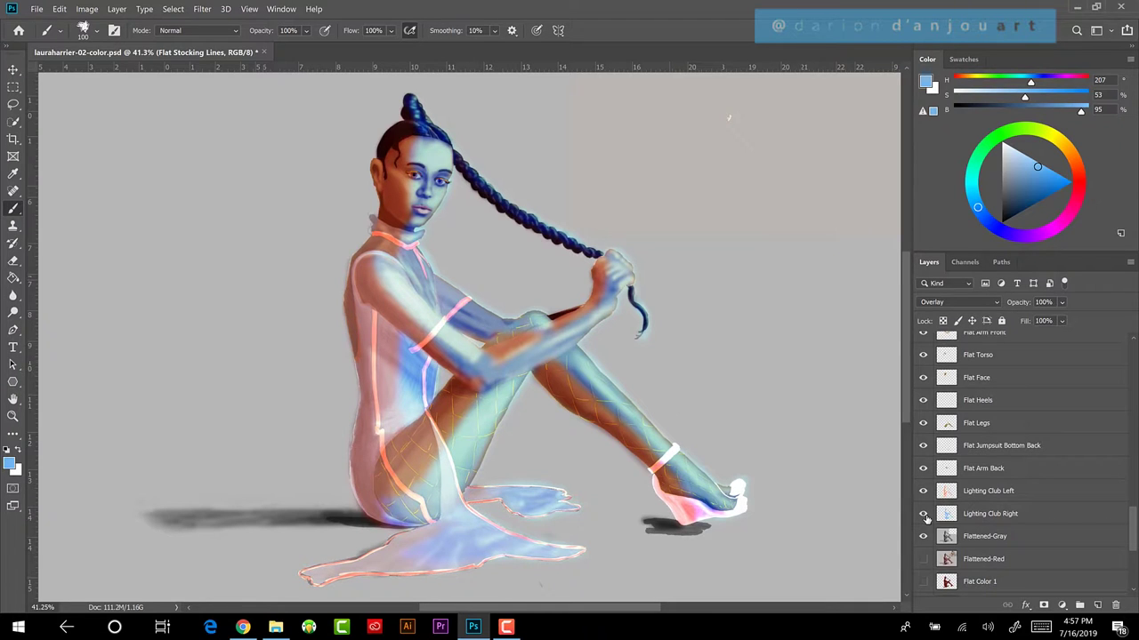
{"action": "left_click", "coordinate": [998, 303]}
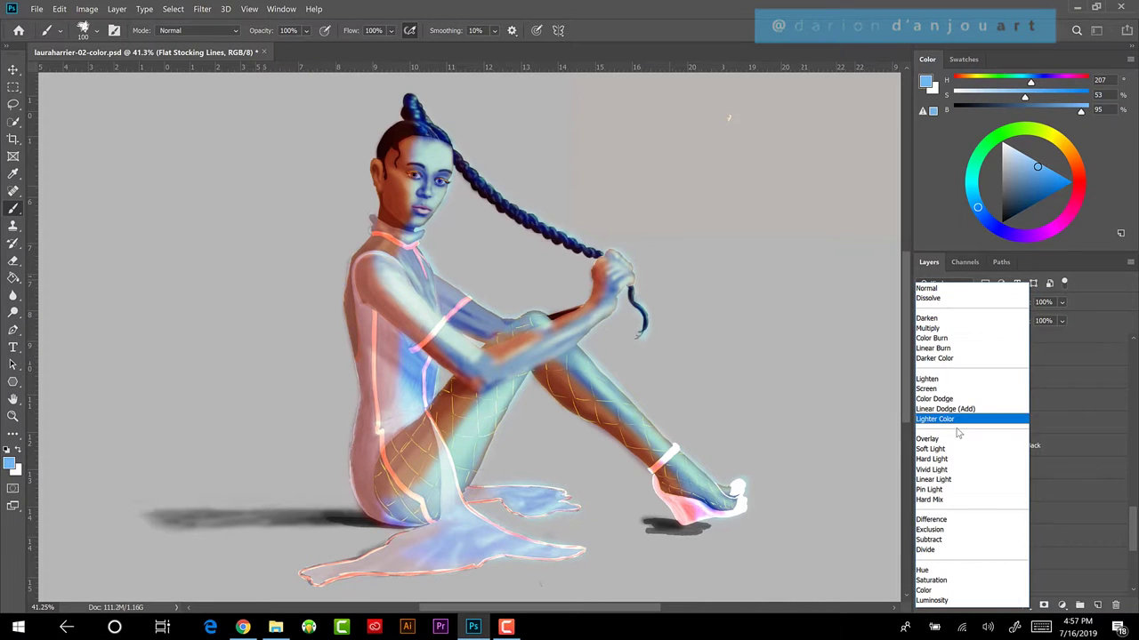
{"action": "left_click", "coordinate": [949, 439]}
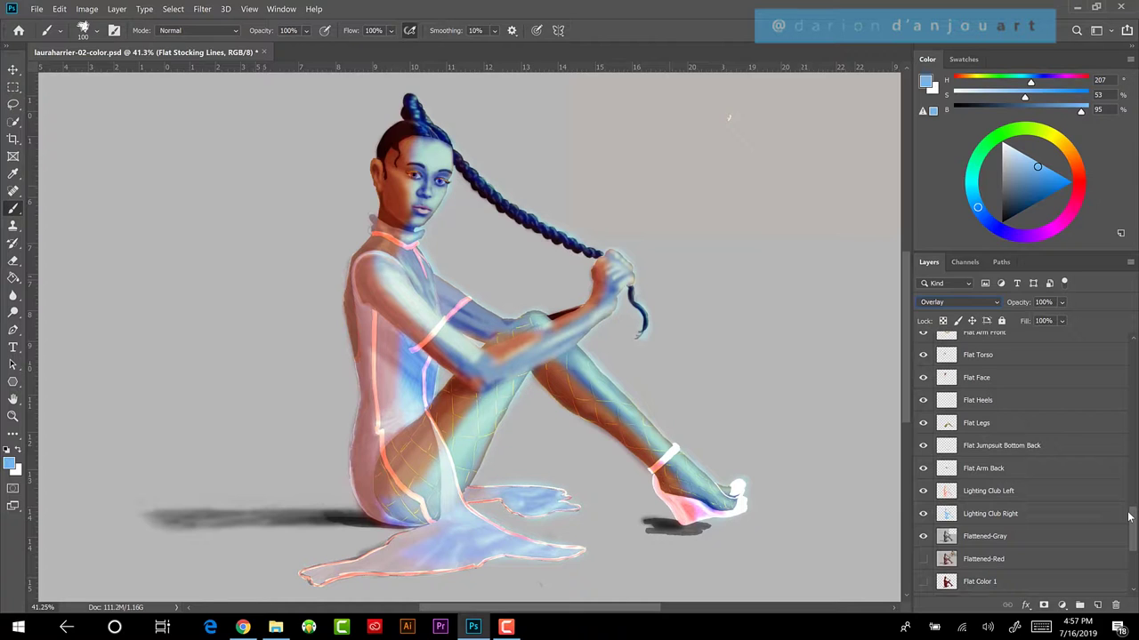
Step: Hide the lighting and flat colour layers from Flat Arm Front up through Flat Eye Whites
{"action": "left_click_drag", "start_coordinate": [922, 513], "coordinate": [910, 332]}
{"action": "left_click_drag", "start_coordinate": [1128, 526], "coordinate": [1128, 489]}
{"action": "left_click_drag", "start_coordinate": [923, 520], "coordinate": [922, 345]}
Step: Hide the Flat Eyelashes layer and scroll down to the Flattened layers
{"action": "scroll", "coordinate": [1131, 473], "scroll_direction": "up", "scroll_amount": 1}
{"action": "scroll", "coordinate": [1132, 472], "scroll_direction": "up", "scroll_amount": 1}
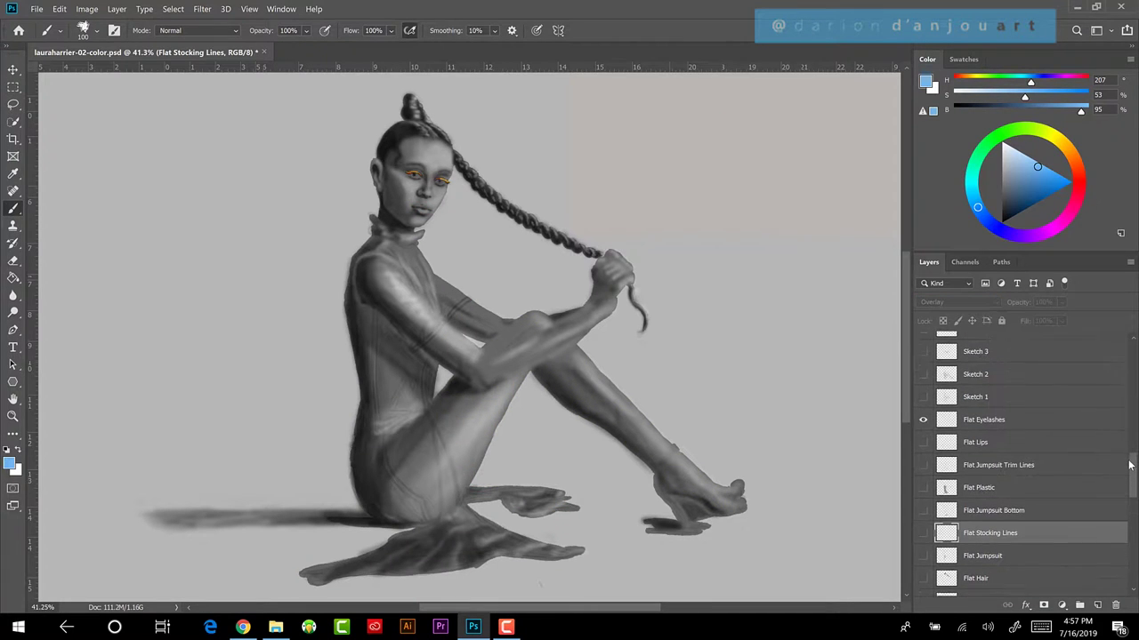
{"action": "left_click", "coordinate": [922, 420]}
{"action": "left_click_drag", "start_coordinate": [1131, 471], "coordinate": [1128, 545]}
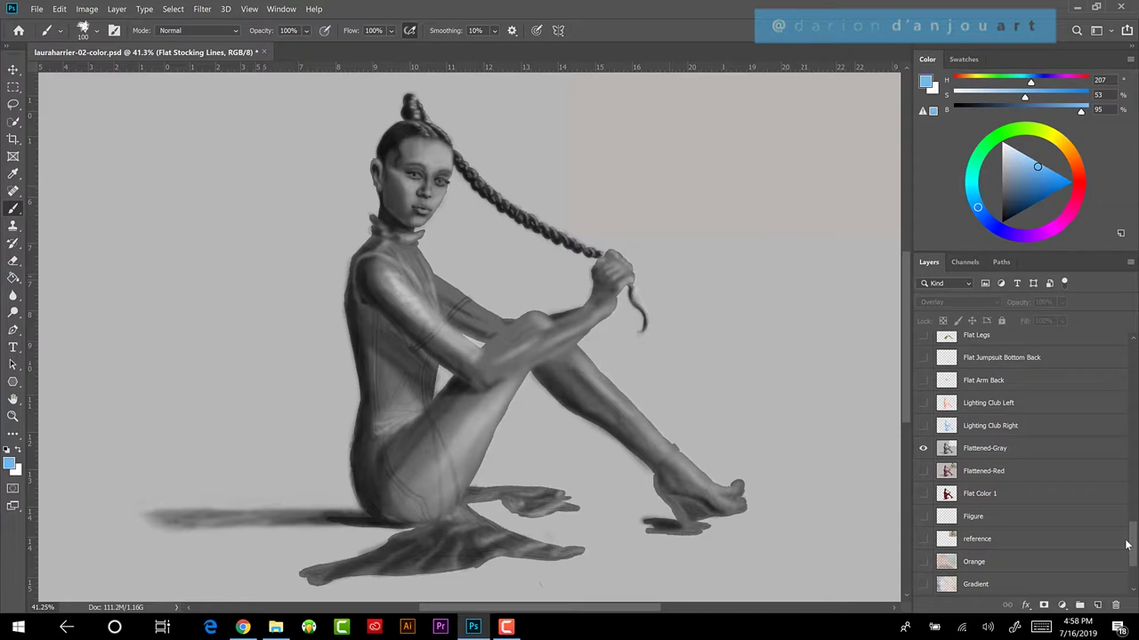
Step: Hide Flattened-Gray, show Flattened-Red, then turn on Flat Color 1 and Figure
{"action": "left_click", "coordinate": [922, 449]}
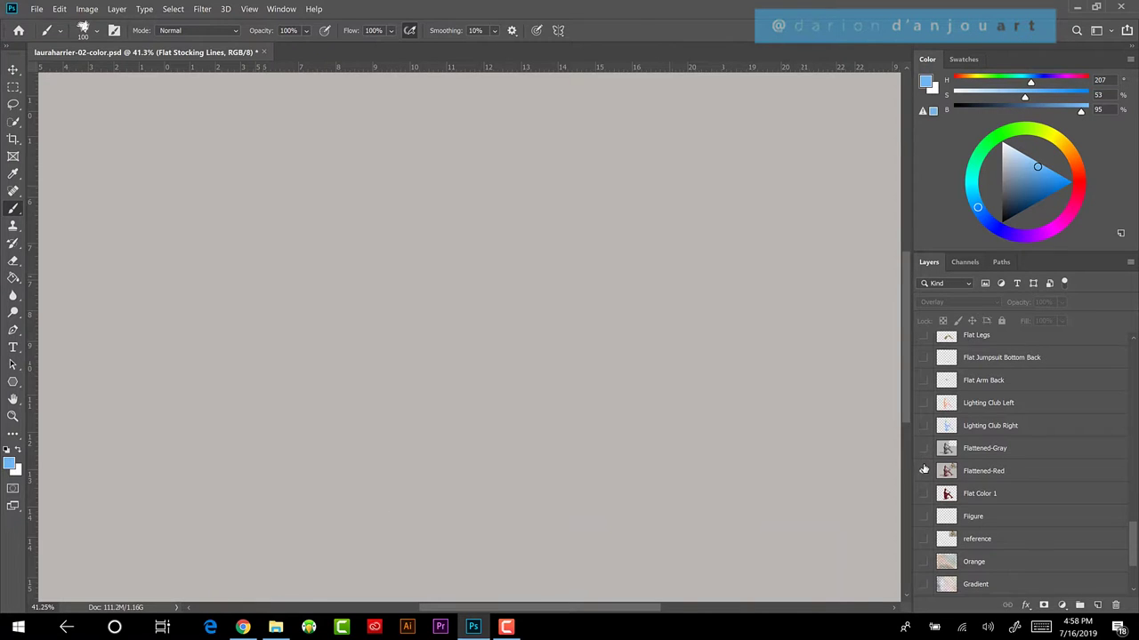
{"action": "left_click", "coordinate": [923, 470]}
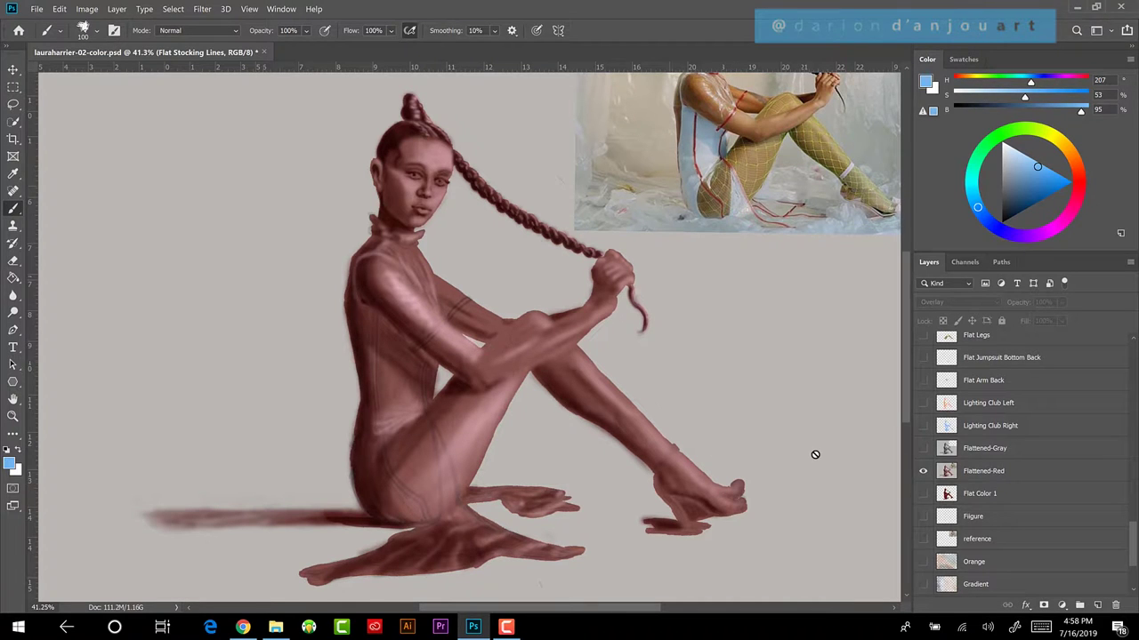
{"action": "scroll", "coordinate": [814, 454], "scroll_direction": "down", "scroll_amount": 5}
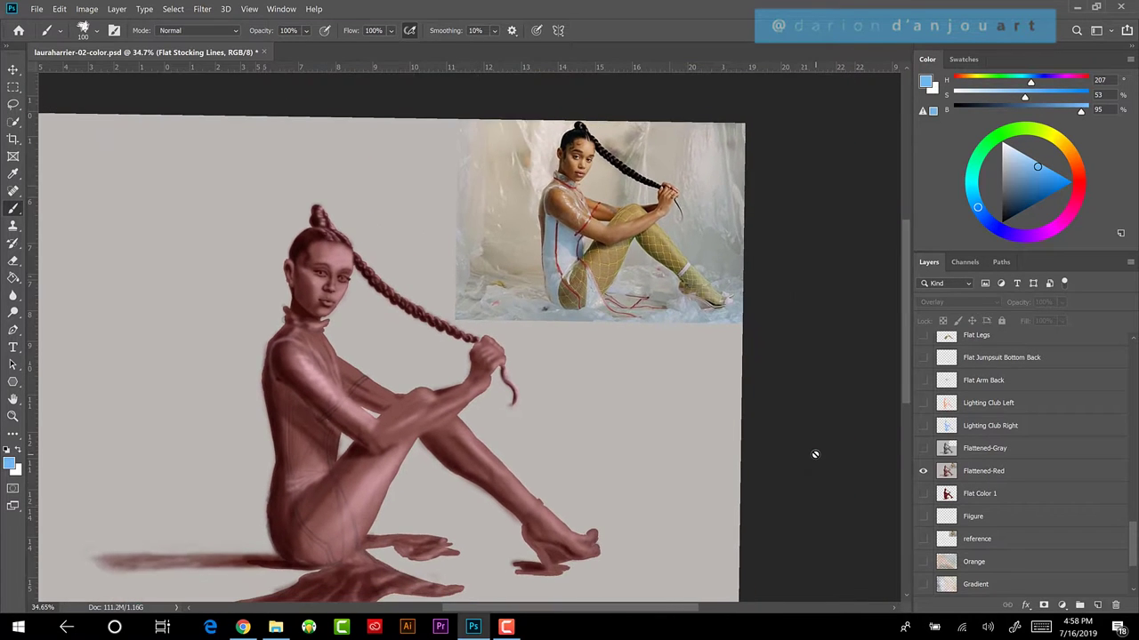
{"action": "scroll", "coordinate": [815, 454], "scroll_direction": "up", "scroll_amount": 1}
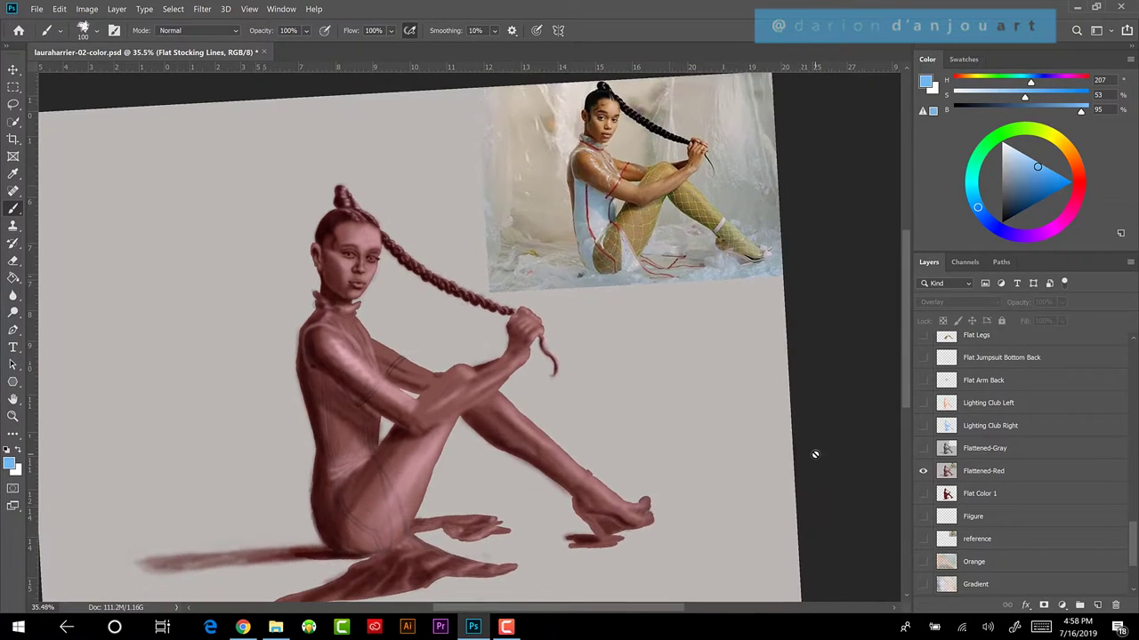
{"action": "scroll", "coordinate": [815, 455], "scroll_direction": "up", "scroll_amount": 1}
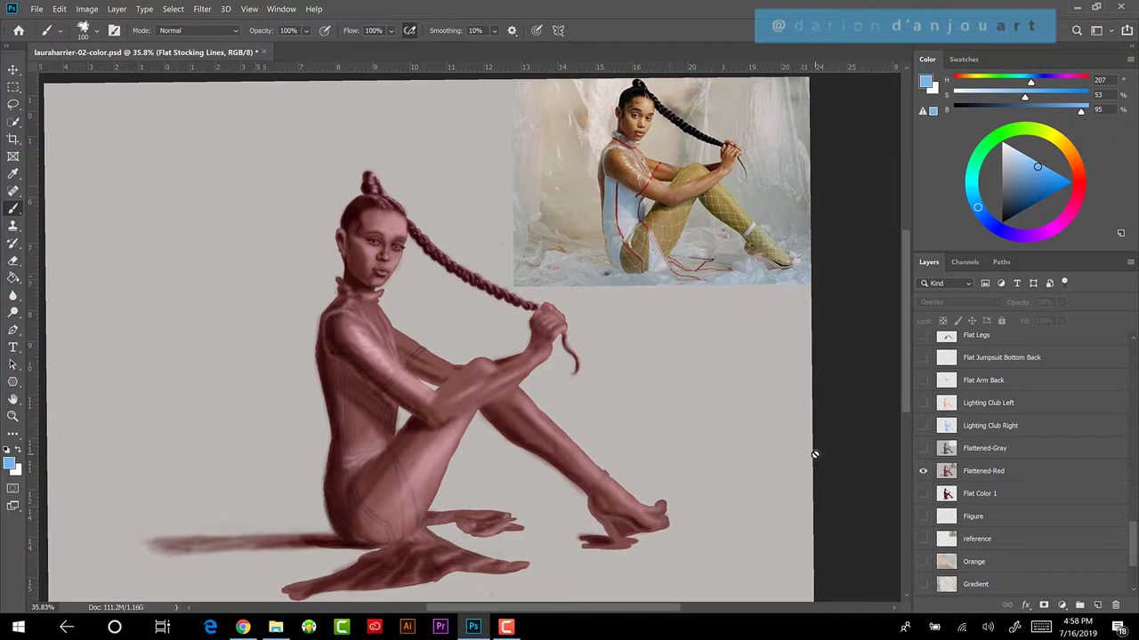
{"action": "left_click", "coordinate": [922, 493]}
{"action": "left_click", "coordinate": [922, 516]}
Step: View the flat red silhouette alone, then return to the shaded red painting
{"action": "left_click_drag", "start_coordinate": [923, 517], "coordinate": [924, 475]}
{"action": "left_click", "coordinate": [923, 496]}
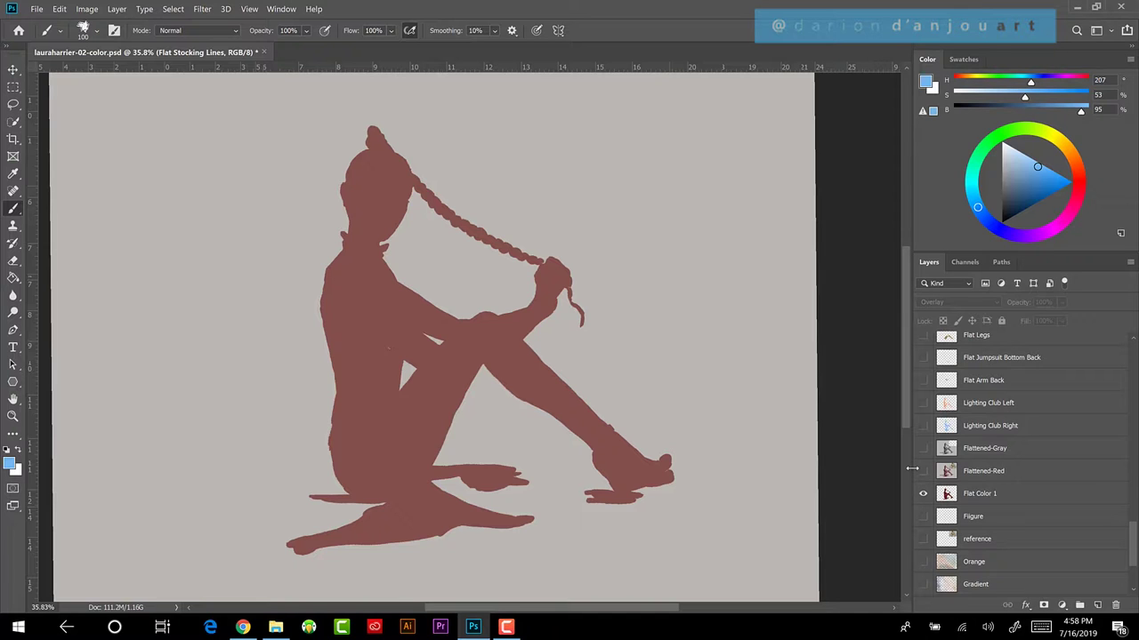
{"action": "left_click", "coordinate": [922, 471]}
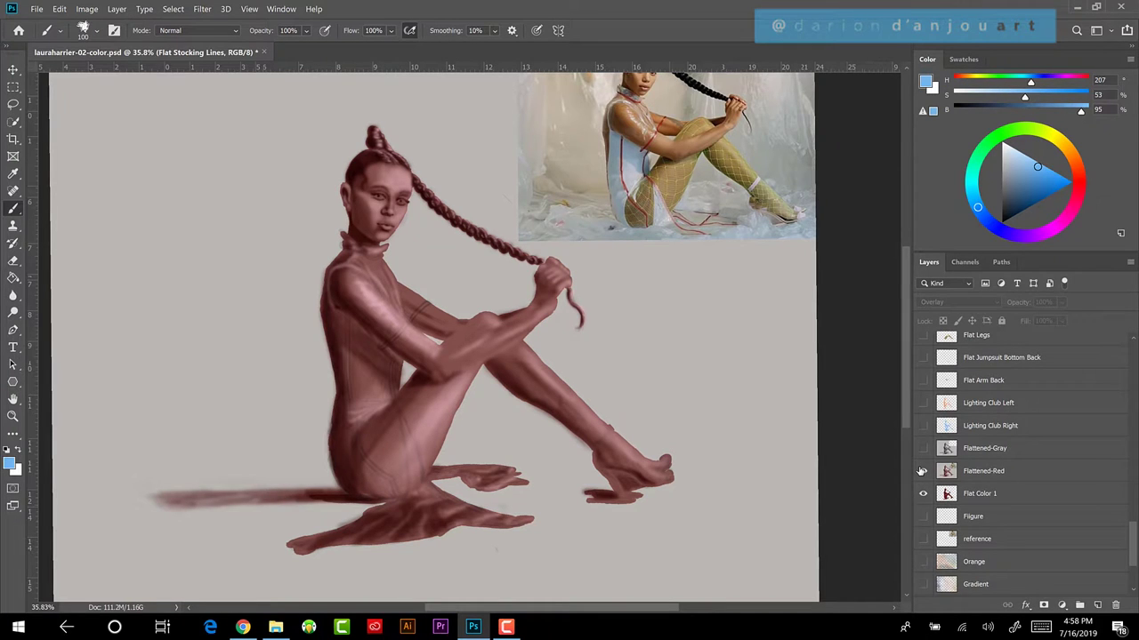
{"action": "left_click", "coordinate": [922, 495]}
Step: Show Flattened-Gray with Flattened-Red visible beneath it
{"action": "left_click", "coordinate": [923, 448]}
{"action": "left_click", "coordinate": [922, 471]}
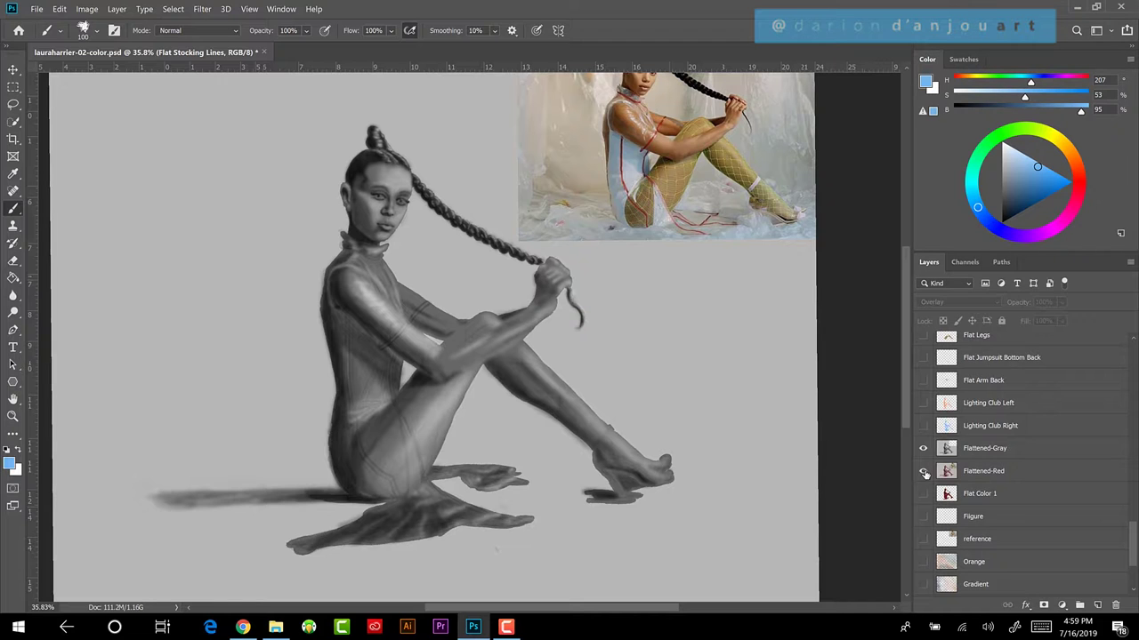
{"action": "left_click", "coordinate": [924, 471]}
{"action": "left_click", "coordinate": [89, 10]}
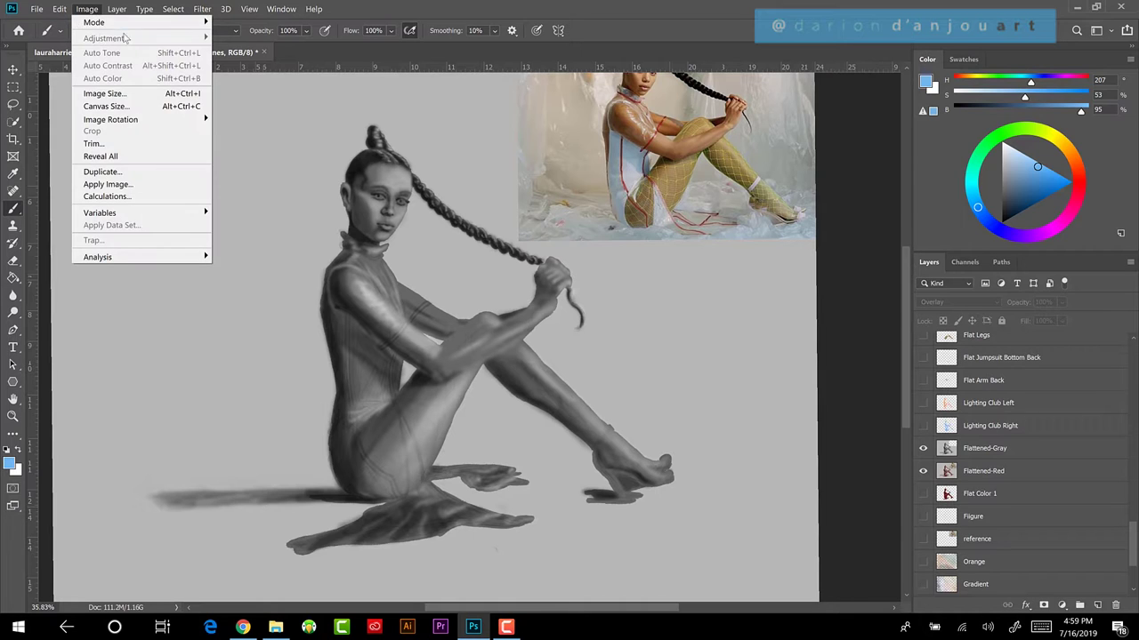
Step: Open Hue/Saturation on Flattened-Red, cancel unchanged, and hide Flattened-Gray to reveal the red figure
{"action": "left_click", "coordinate": [231, 35]}
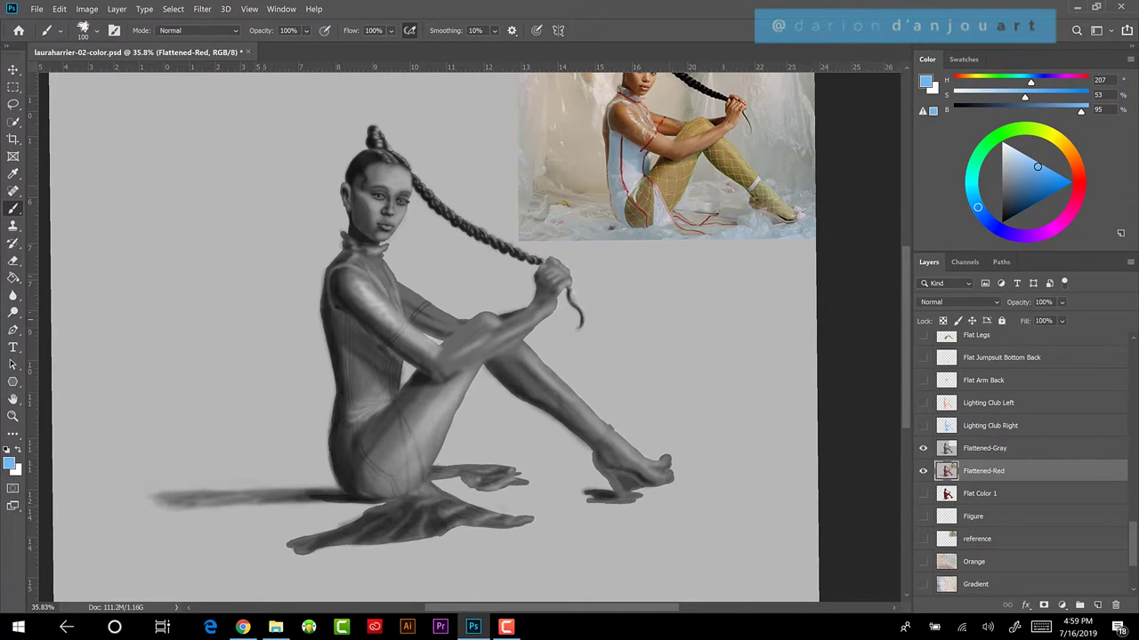
{"action": "left_click", "coordinate": [89, 10]}
{"action": "mouse_move", "coordinate": [178, 38]}
{"action": "left_click", "coordinate": [272, 103]}
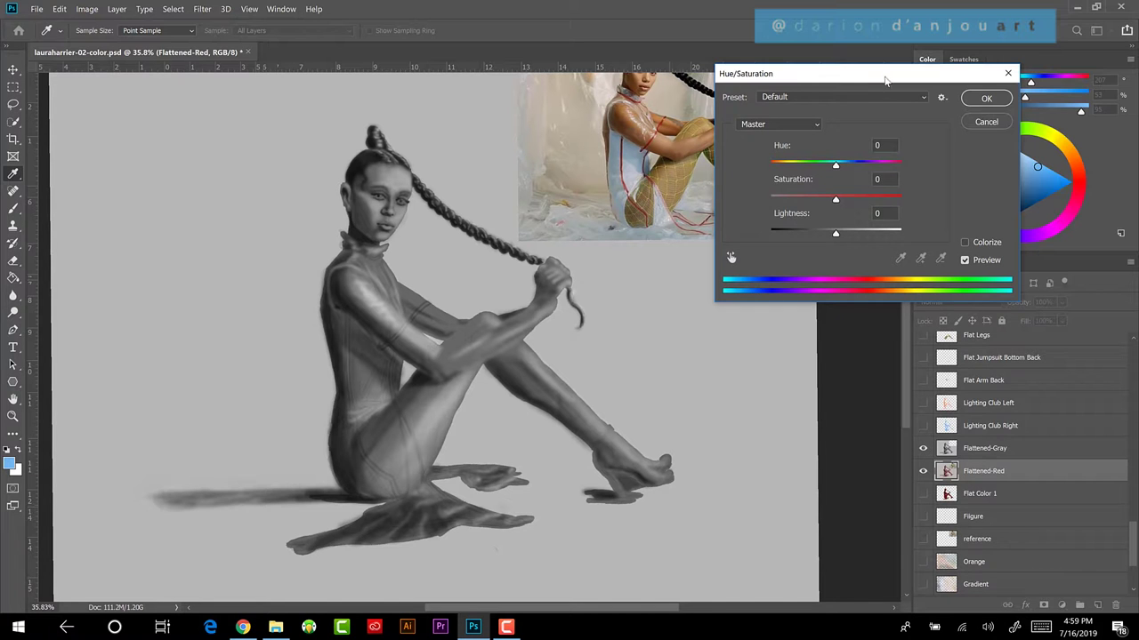
{"action": "left_click_drag", "start_coordinate": [906, 80], "coordinate": [883, 80]}
{"action": "left_click", "coordinate": [949, 120]}
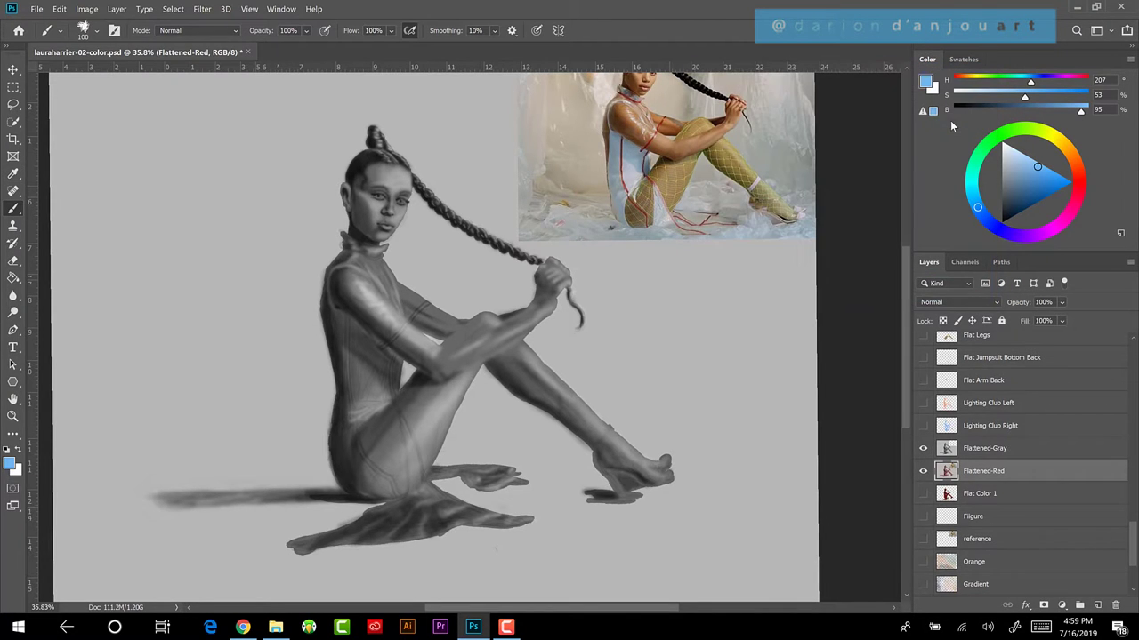
{"action": "left_click", "coordinate": [922, 448]}
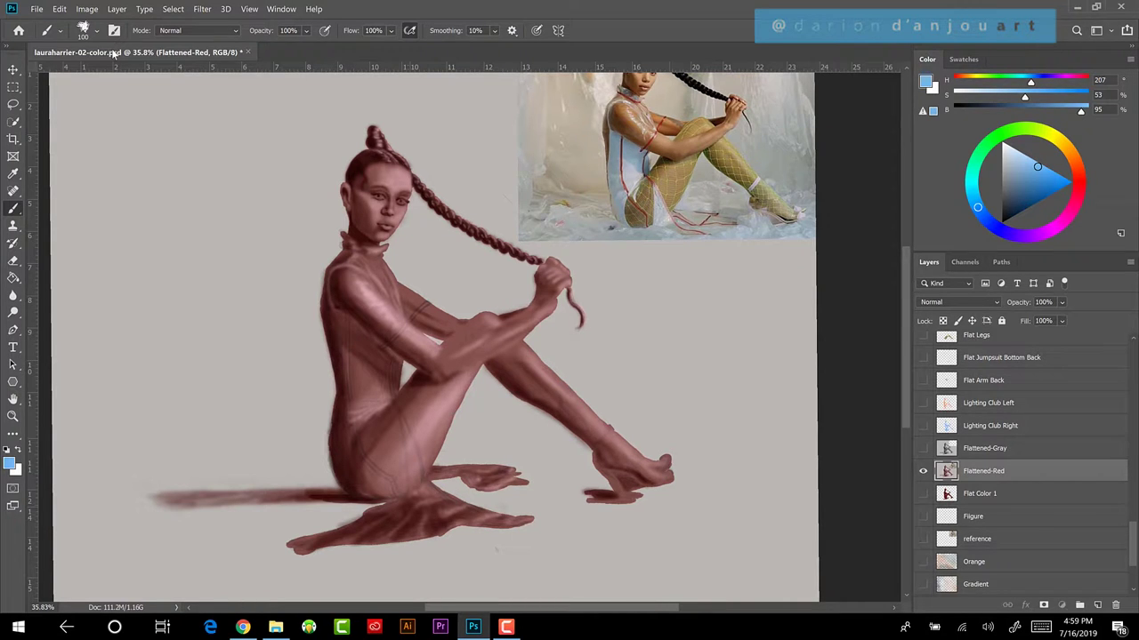
Step: Preview Saturation -100 in Hue/Saturation, cancel it, and show Flattened-Gray again
{"action": "left_click", "coordinate": [86, 9]}
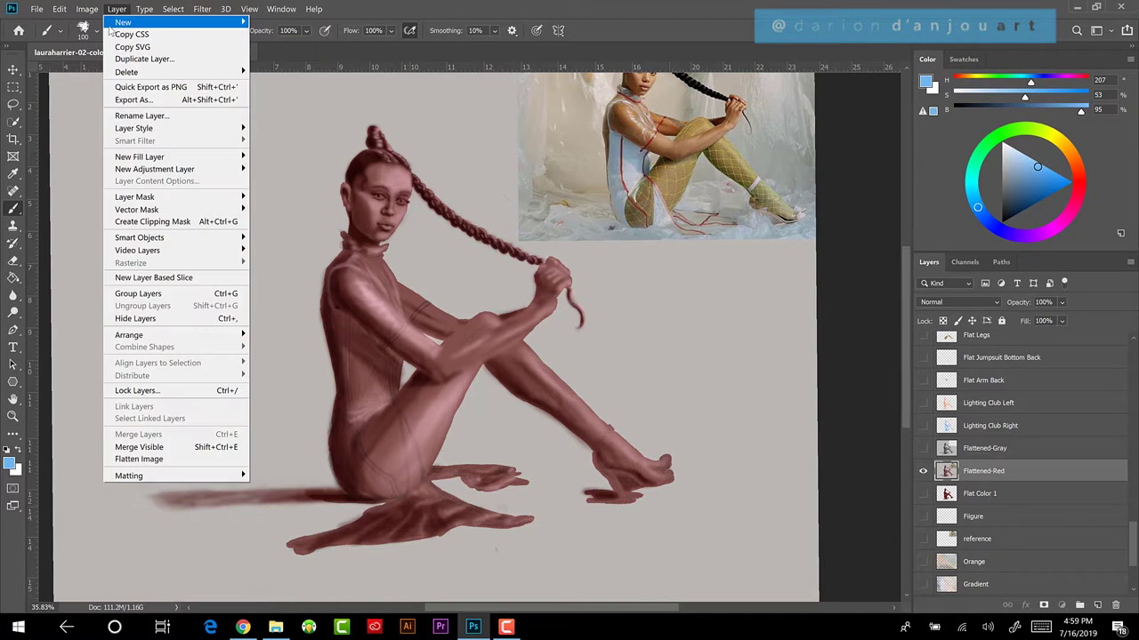
{"action": "mouse_move", "coordinate": [93, 9]}
{"action": "mouse_move", "coordinate": [119, 39]}
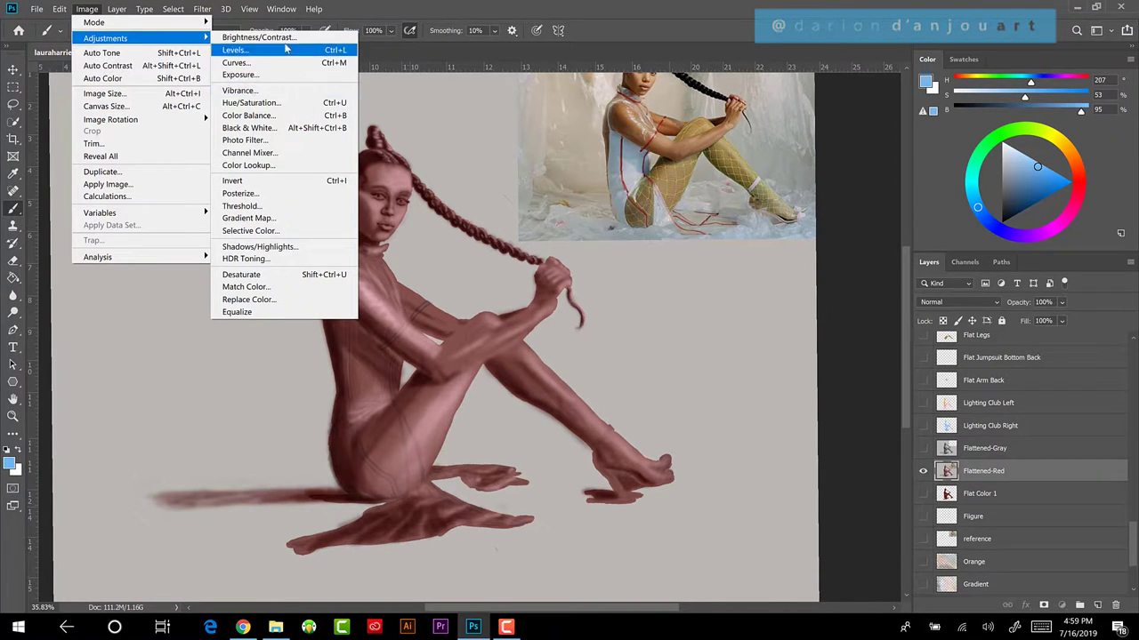
{"action": "left_click", "coordinate": [274, 105]}
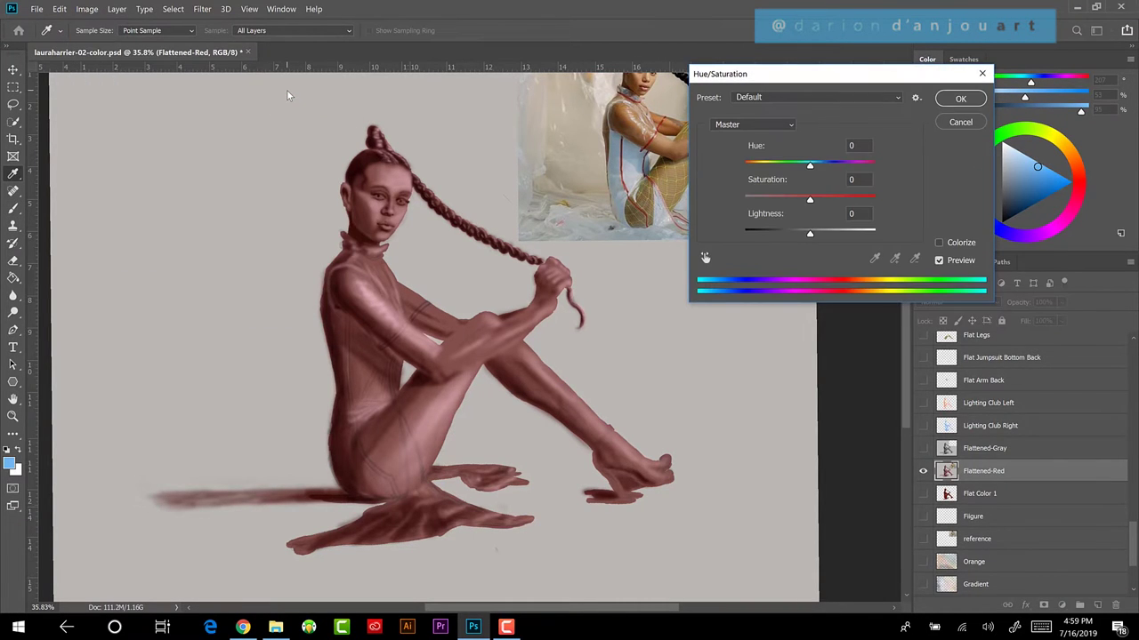
{"action": "left_click_drag", "start_coordinate": [809, 200], "coordinate": [731, 210]}
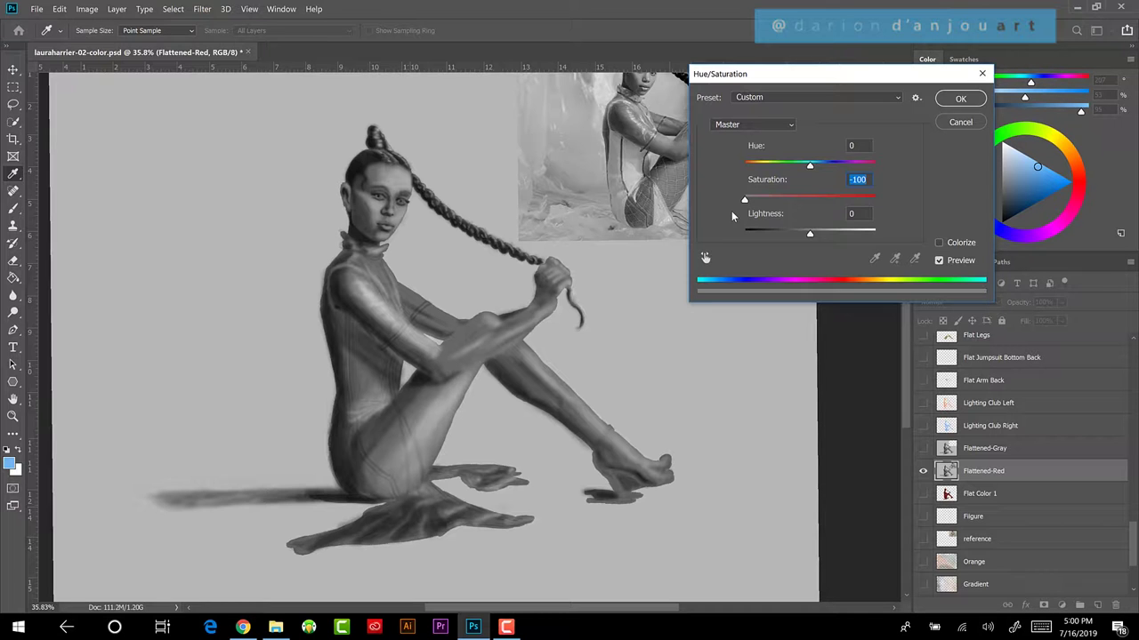
{"action": "left_click", "coordinate": [953, 121]}
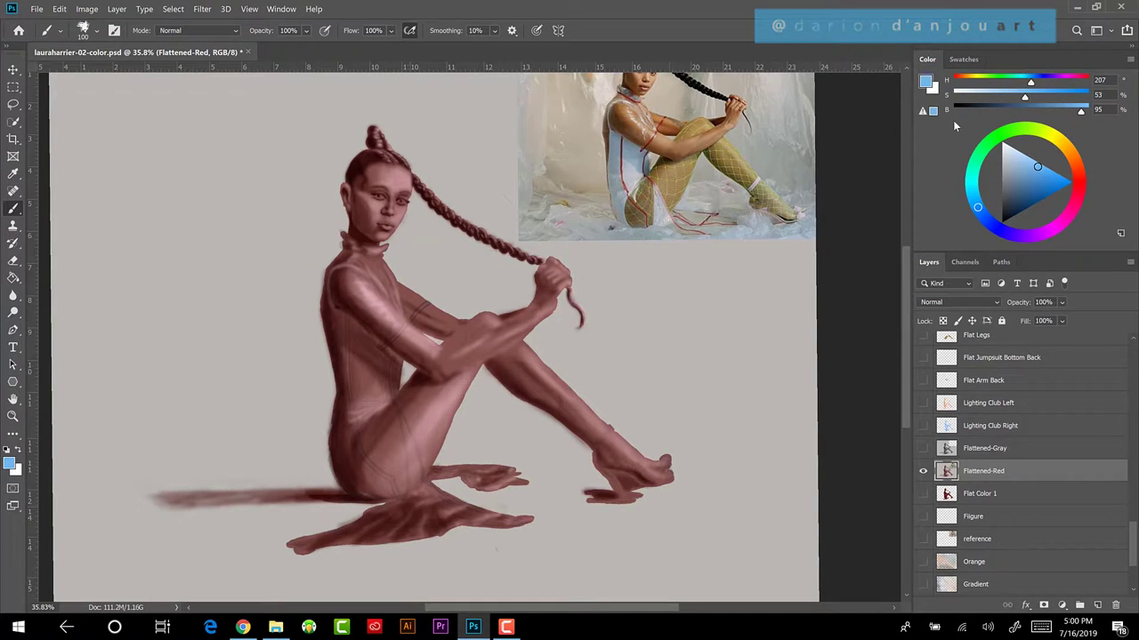
{"action": "left_click", "coordinate": [922, 449]}
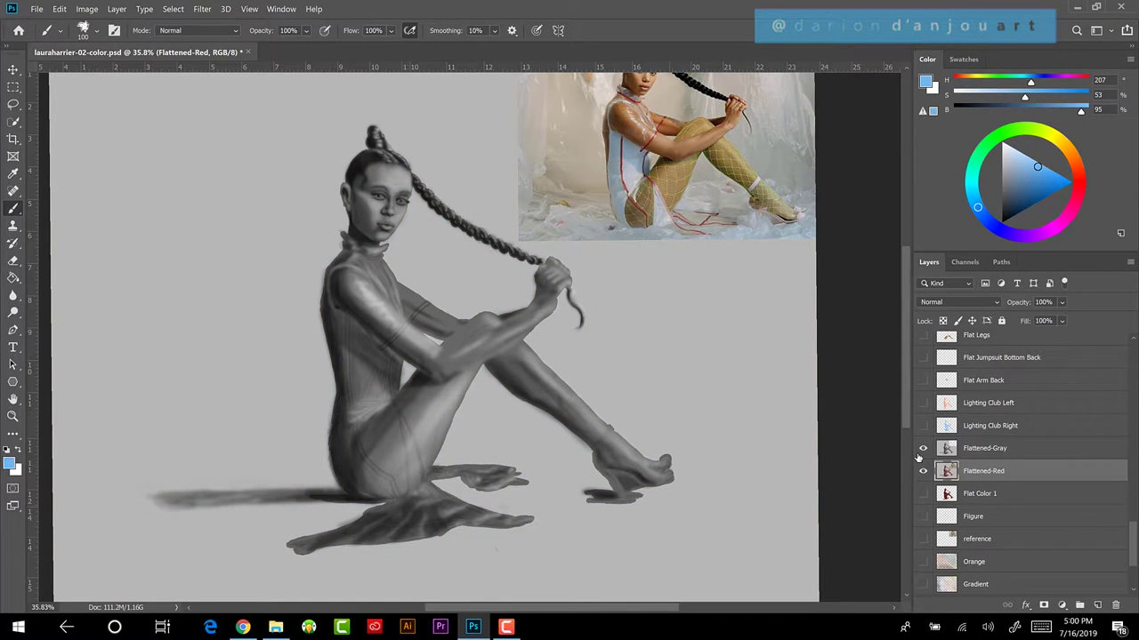
Step: Hide Flattened-Red with its reference photo, then select the Flat Arm Back layer
{"action": "left_click", "coordinate": [923, 472]}
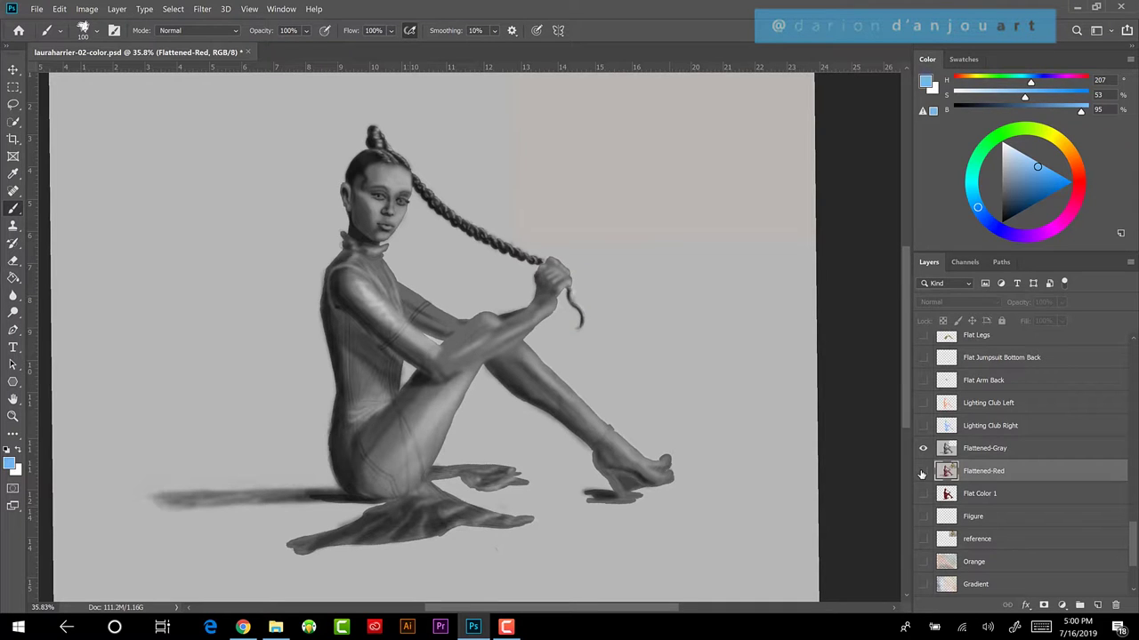
{"action": "left_click_drag", "start_coordinate": [1134, 533], "coordinate": [1130, 518]}
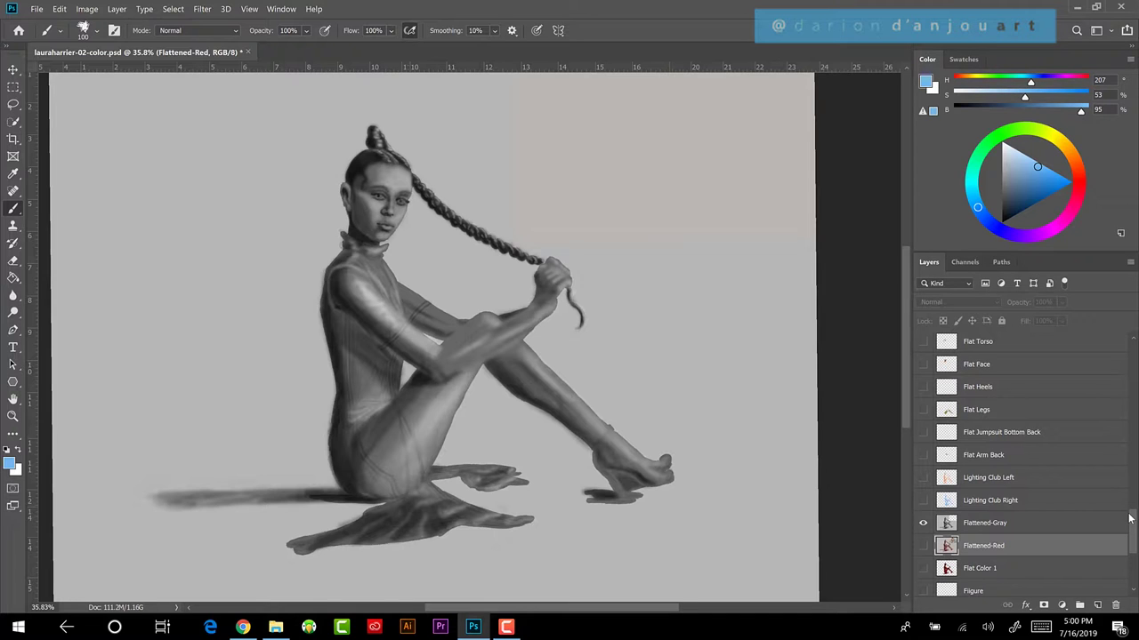
{"action": "left_click_drag", "start_coordinate": [1131, 518], "coordinate": [1130, 511]}
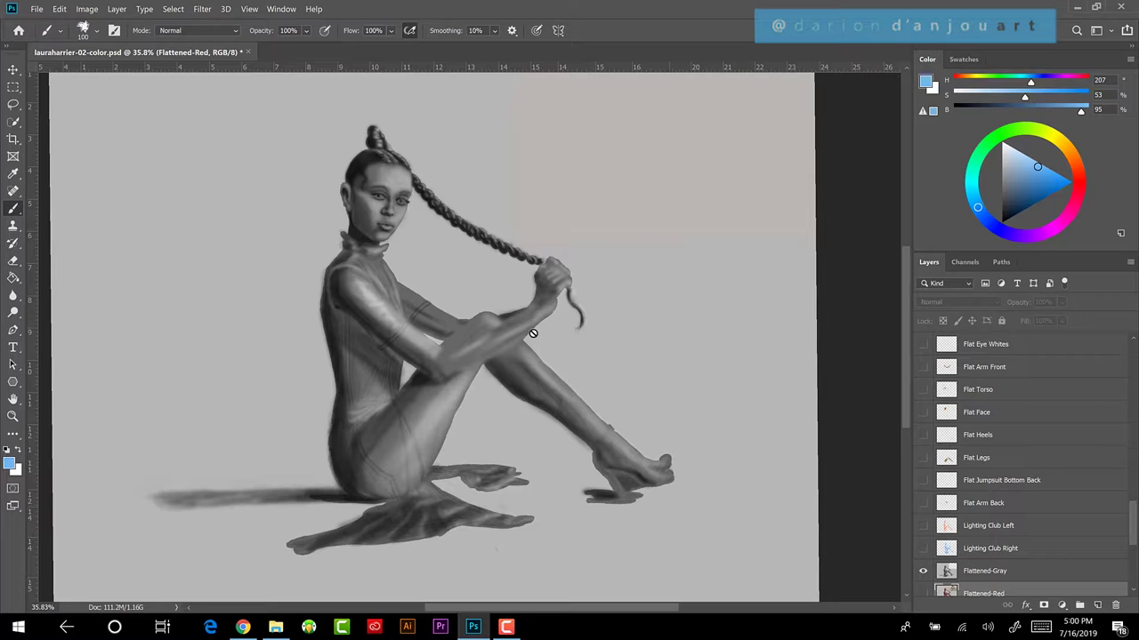
{"action": "left_click", "coordinate": [987, 503]}
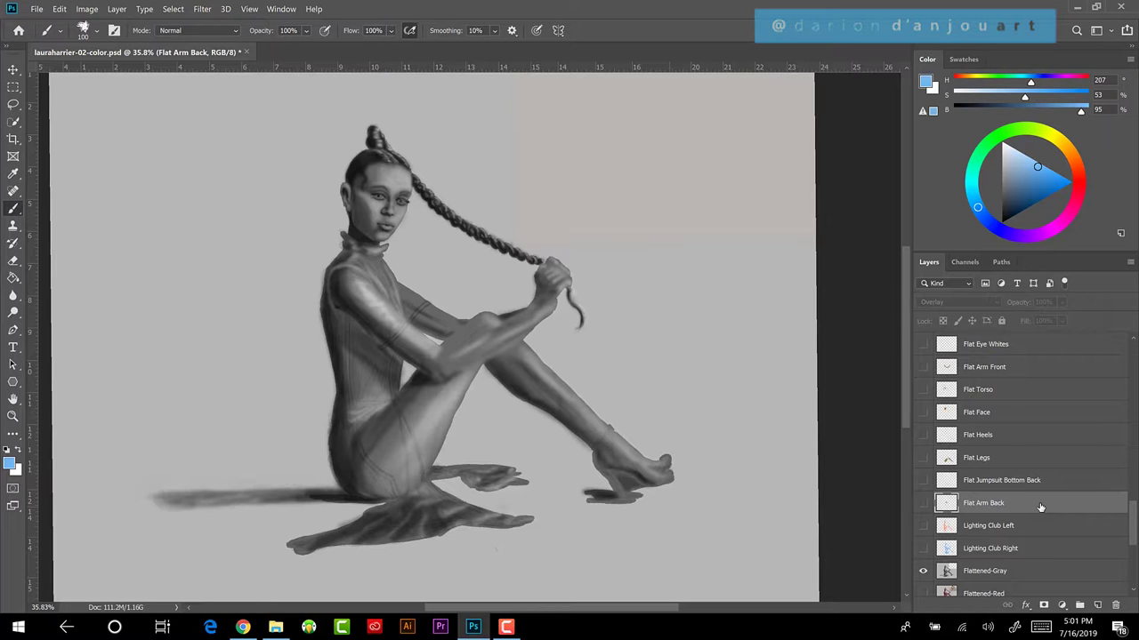
Step: Show Flat Arm Back and the Flattened-Red reference photo, fit the canvas, and Alt-sample a photo colour
{"action": "left_click", "coordinate": [923, 502]}
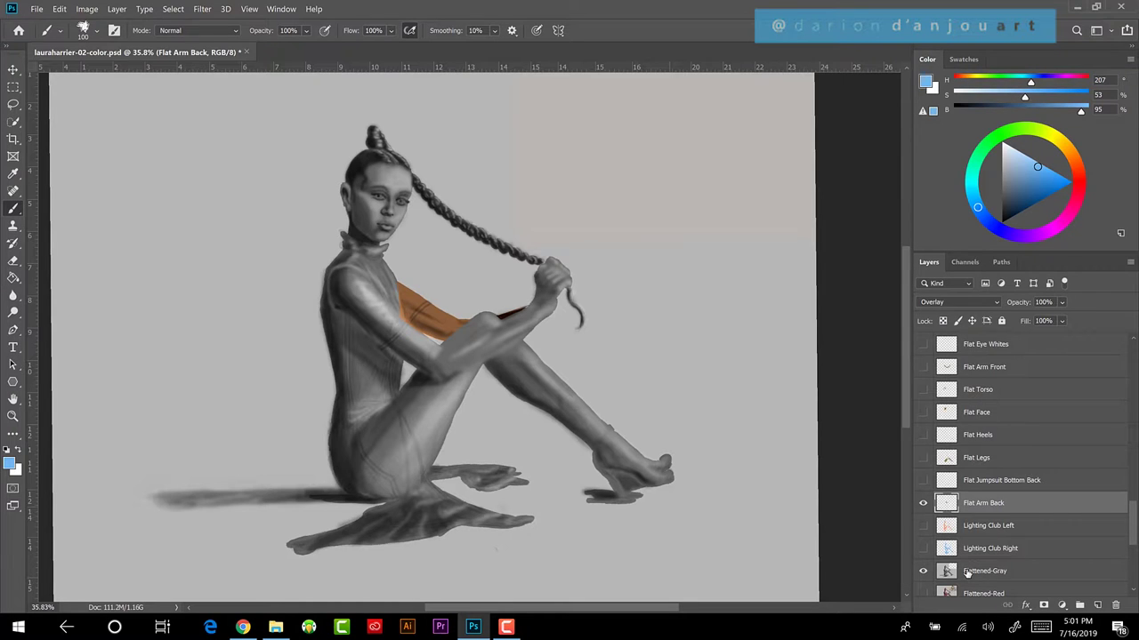
{"action": "scroll", "coordinate": [1131, 544], "scroll_direction": "down", "scroll_amount": 3}
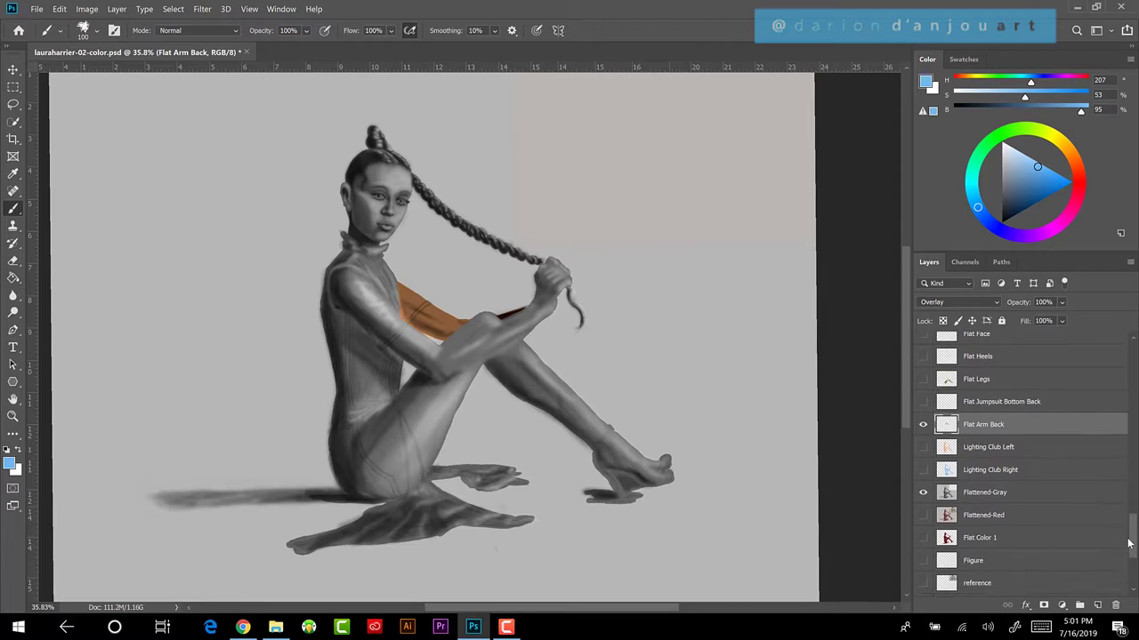
{"action": "left_click", "coordinate": [923, 520]}
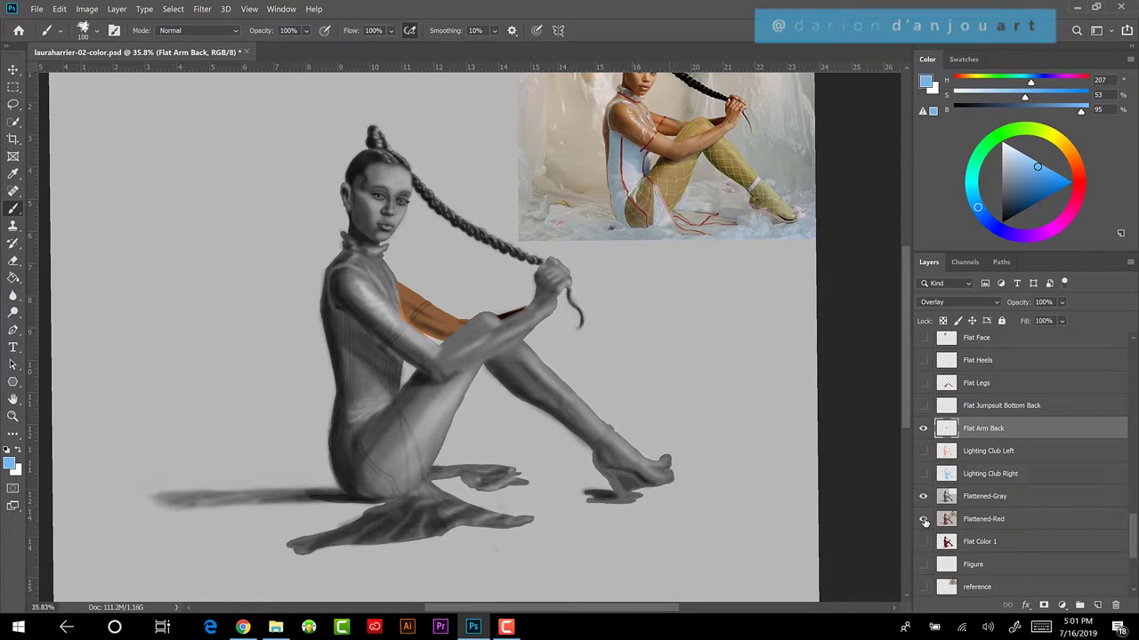
{"action": "key", "text": "ctrl+0"}
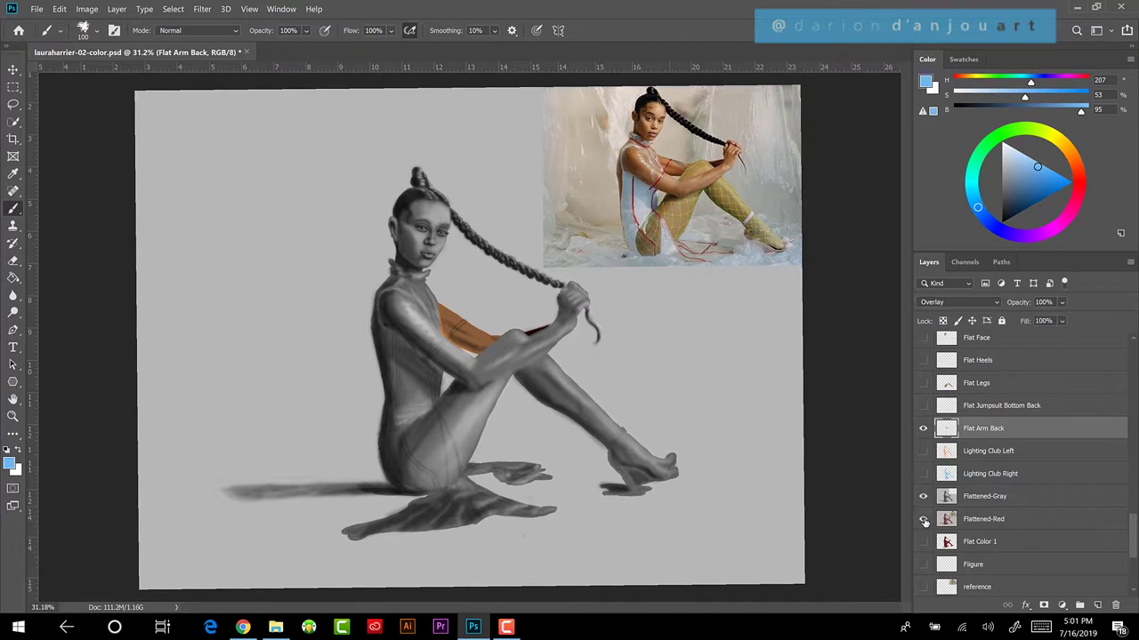
{"action": "left_click", "coordinate": [923, 519]}
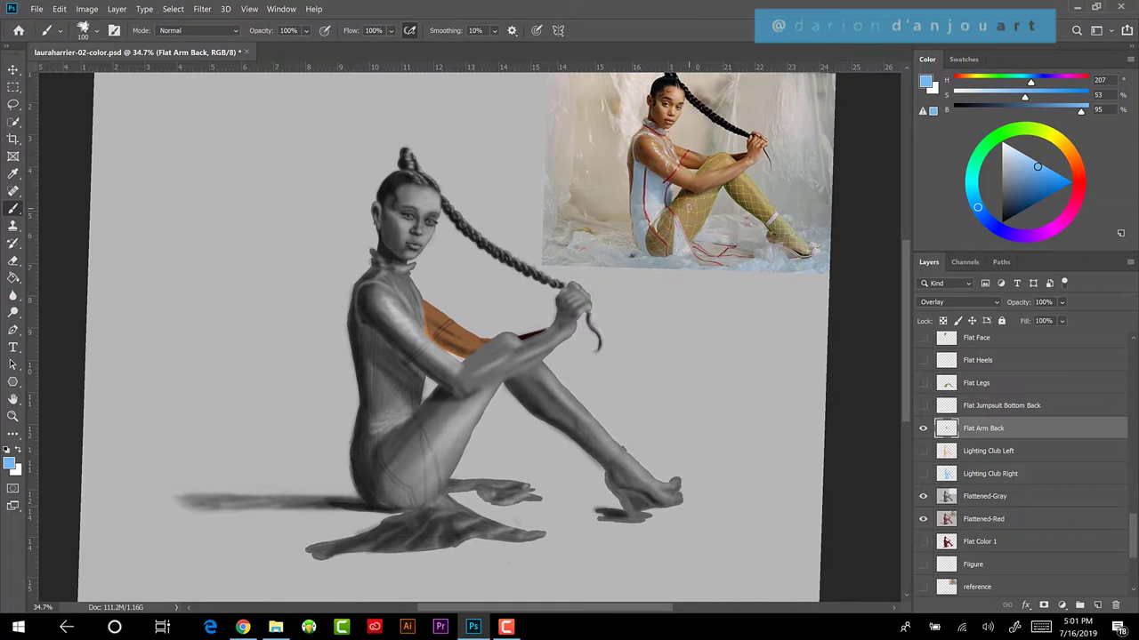
{"action": "key", "text": "alt"}
{"action": "key", "text": "alt"}
{"action": "key", "text": "alt"}
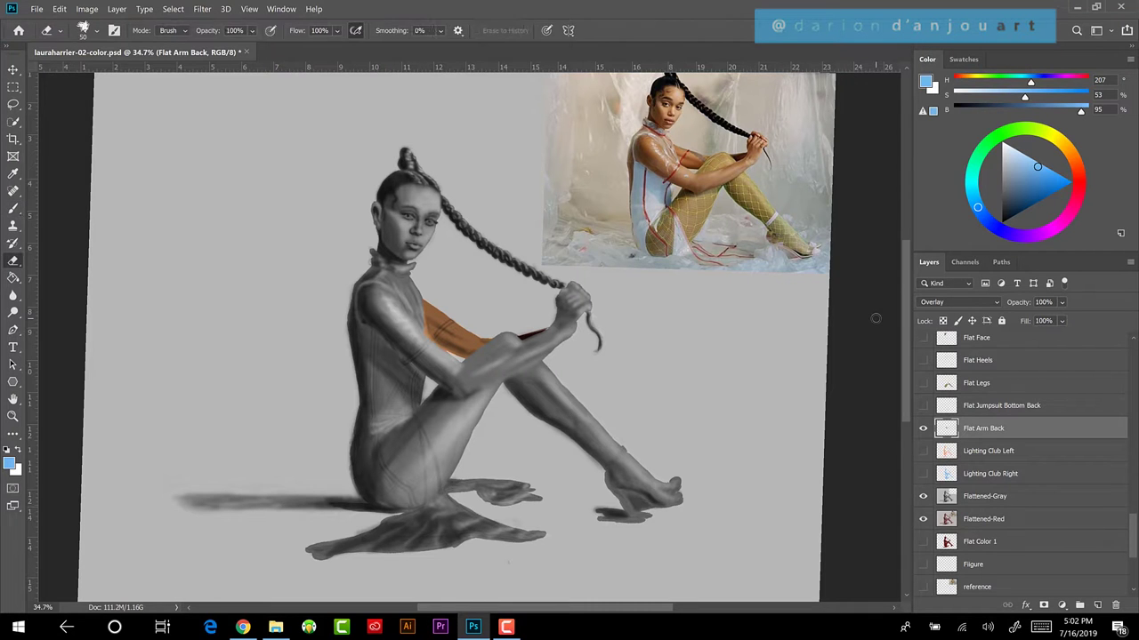
{"action": "key", "text": "m"}
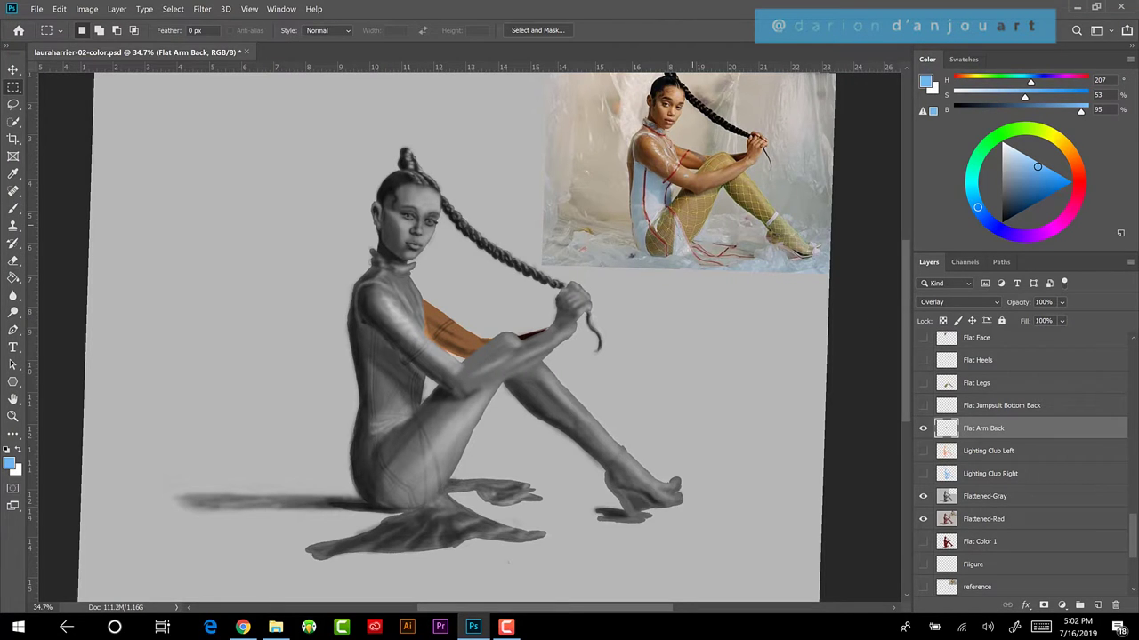
{"action": "mouse_move", "coordinate": [445, 338]}
{"action": "left_mouse_down"}
{"action": "mouse_move", "coordinate": [405, 347]}
{"action": "mouse_move", "coordinate": [452, 329]}
{"action": "left_mouse_up"}
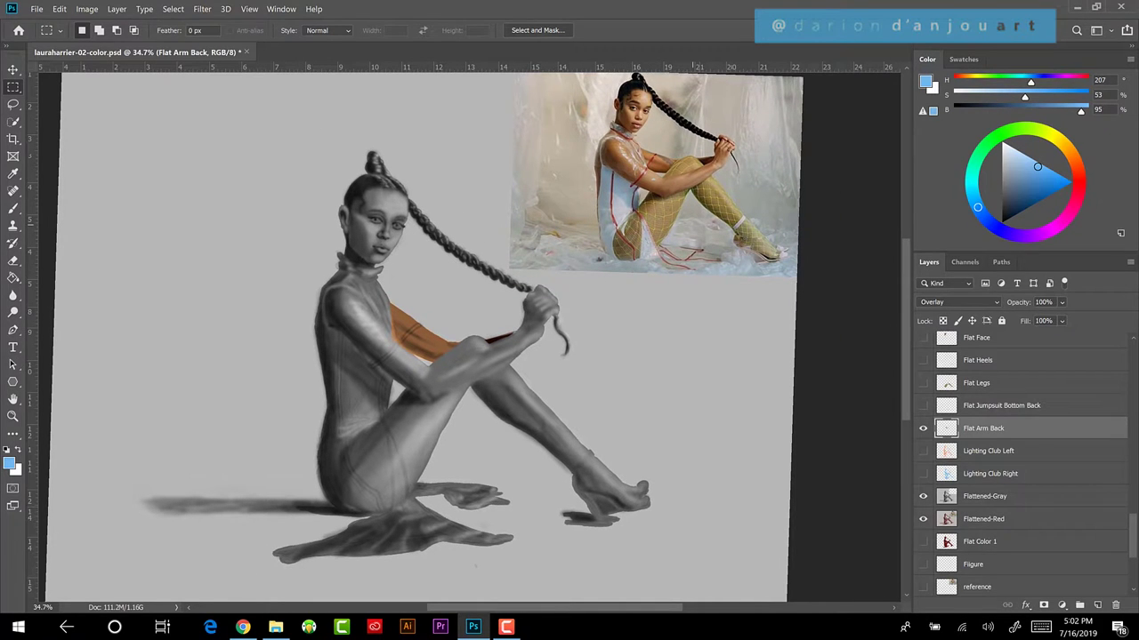
{"action": "key", "text": "b"}
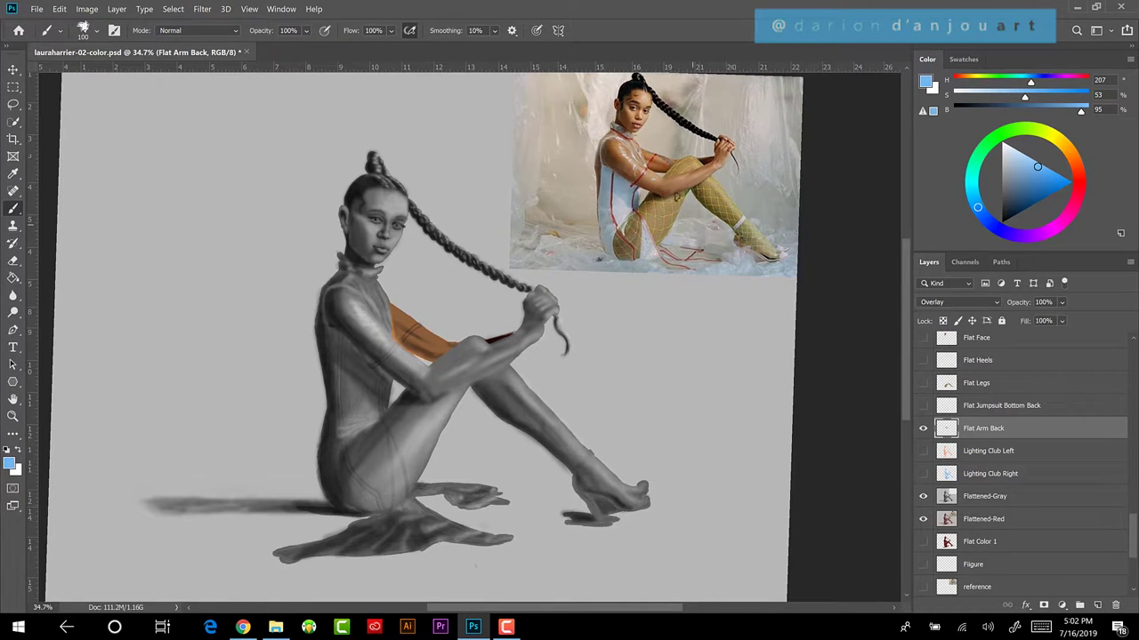
{"action": "key", "text": "alt"}
{"action": "key", "text": "alt"}
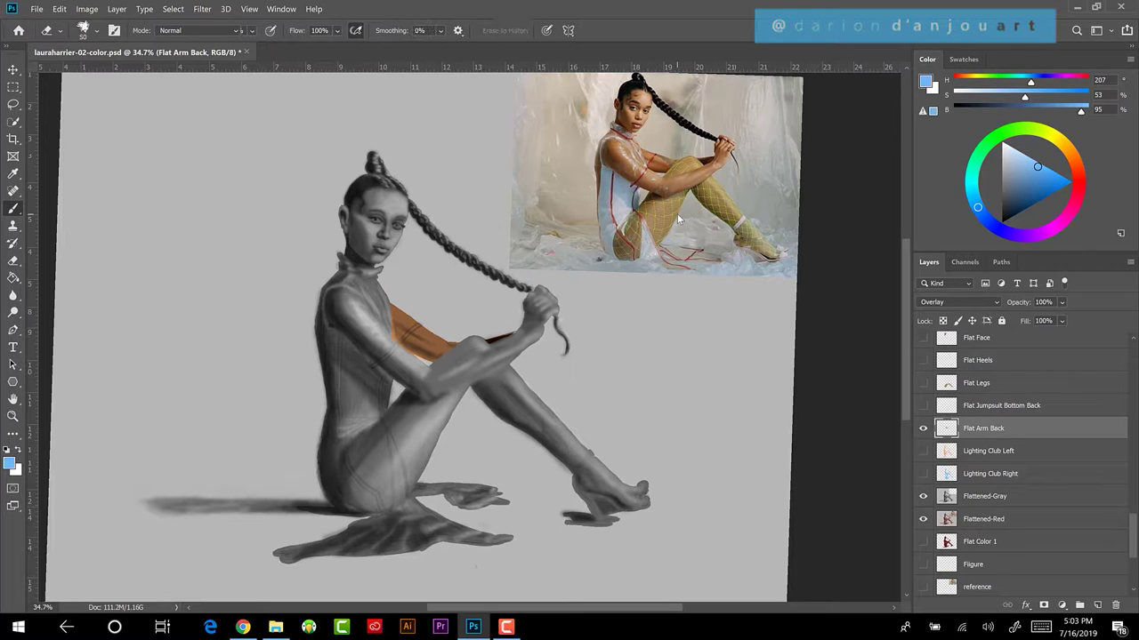
{"action": "left_click_drag", "start_coordinate": [677, 214], "coordinate": [677, 214]}
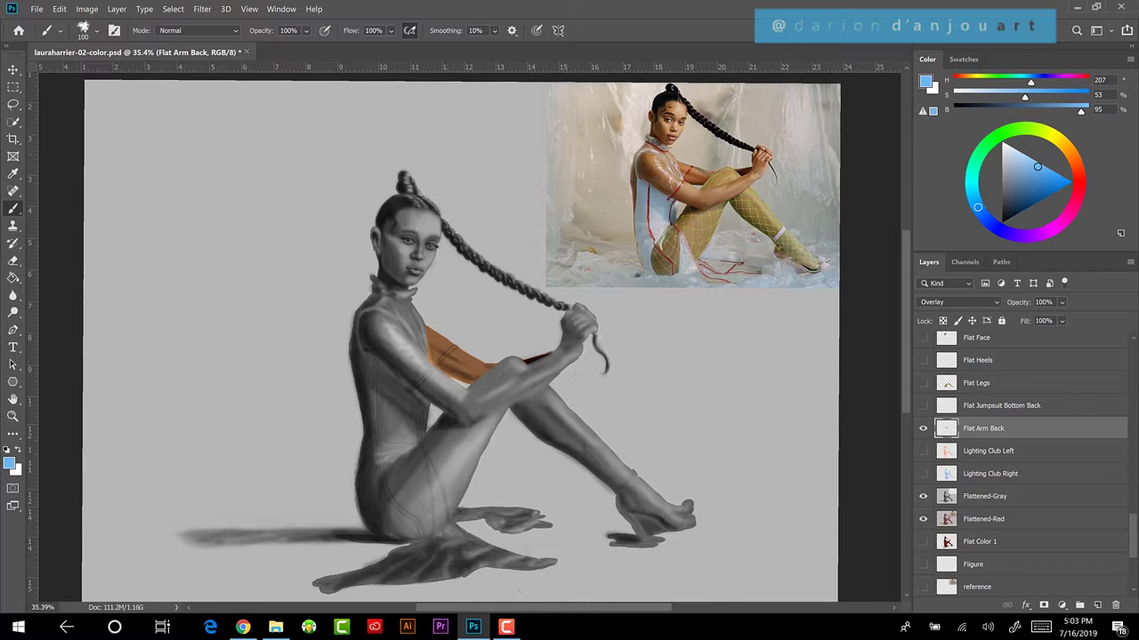
Step: Show Flat Jumpsuit Bottom Back and Flat Legs, and keep Flattened-Red visible instead of Flattened-Gray
{"action": "left_click", "coordinate": [922, 407]}
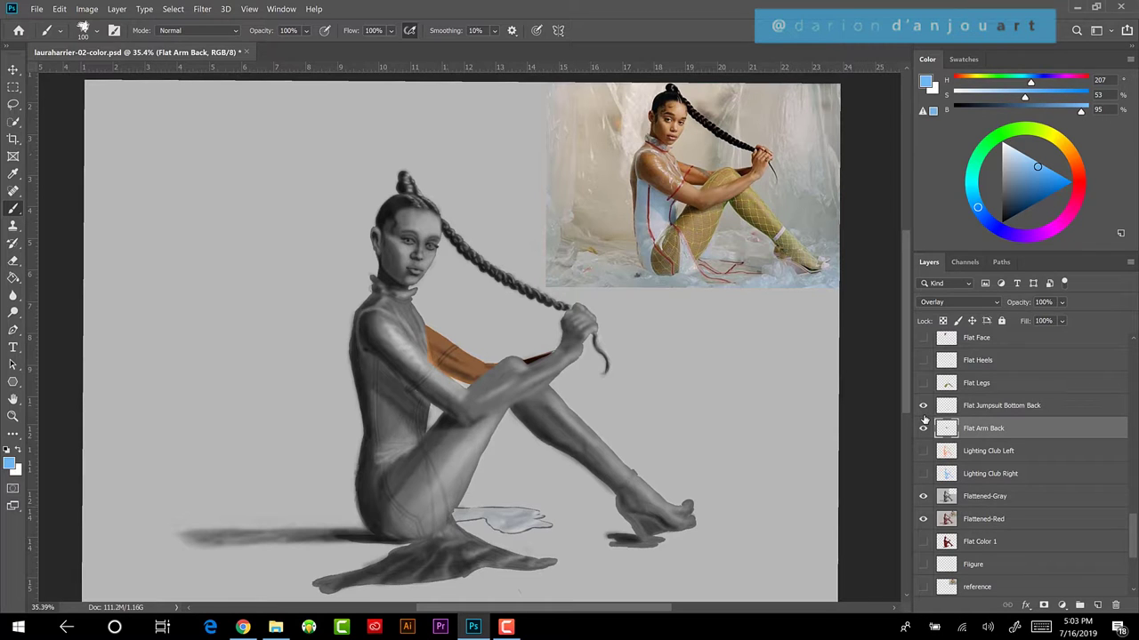
{"action": "left_click", "coordinate": [922, 383]}
{"action": "left_click", "coordinate": [923, 519]}
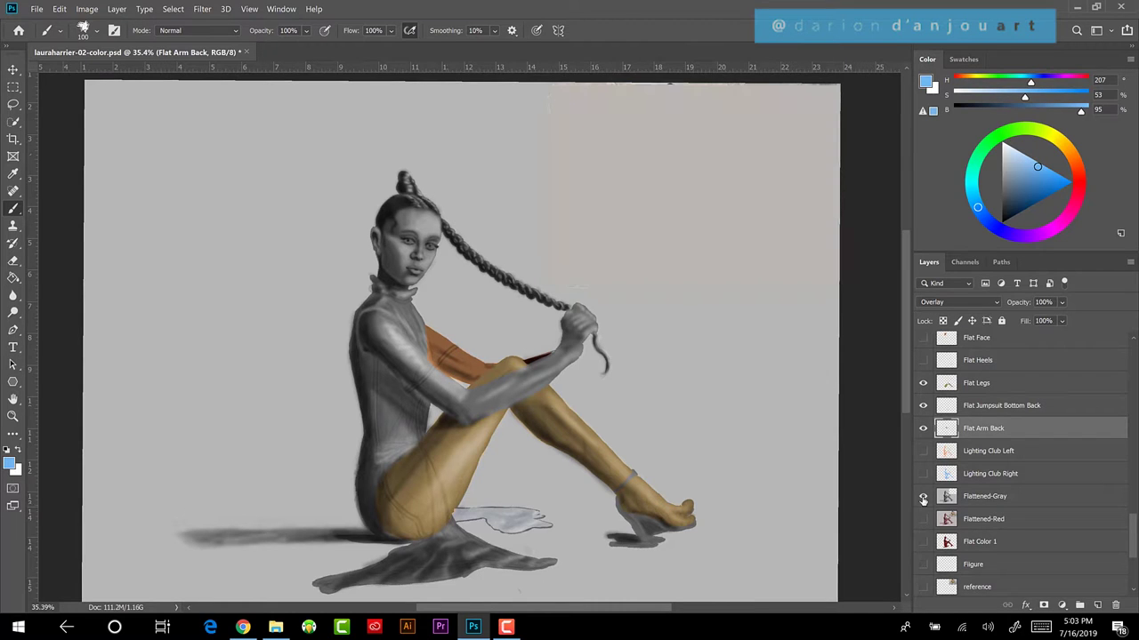
{"action": "left_click", "coordinate": [922, 497]}
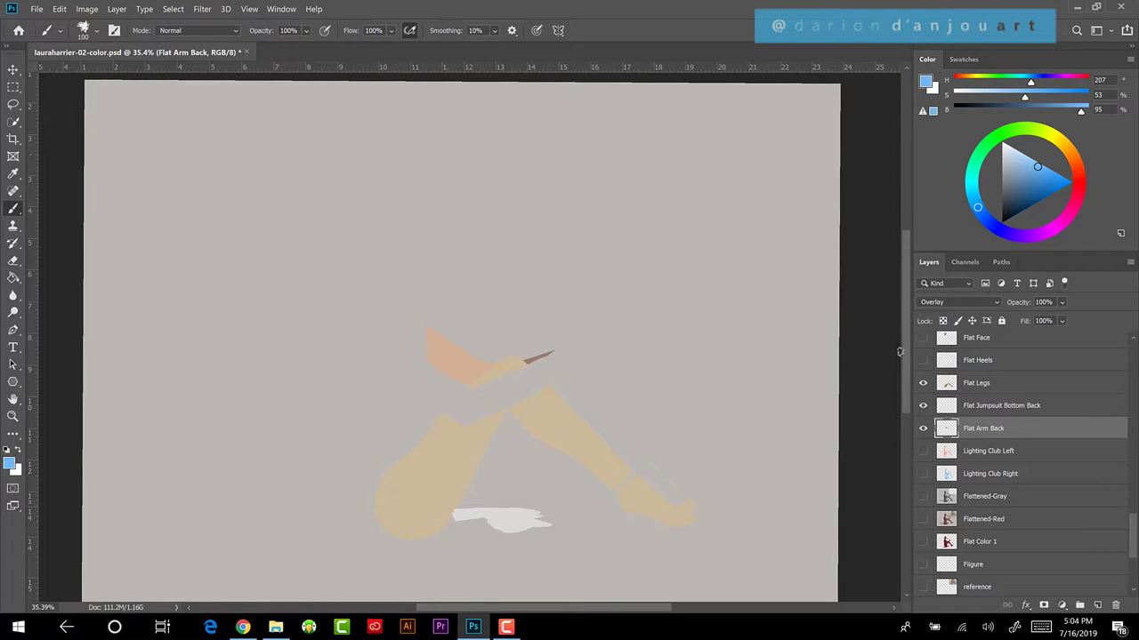
{"action": "left_click", "coordinate": [922, 519]}
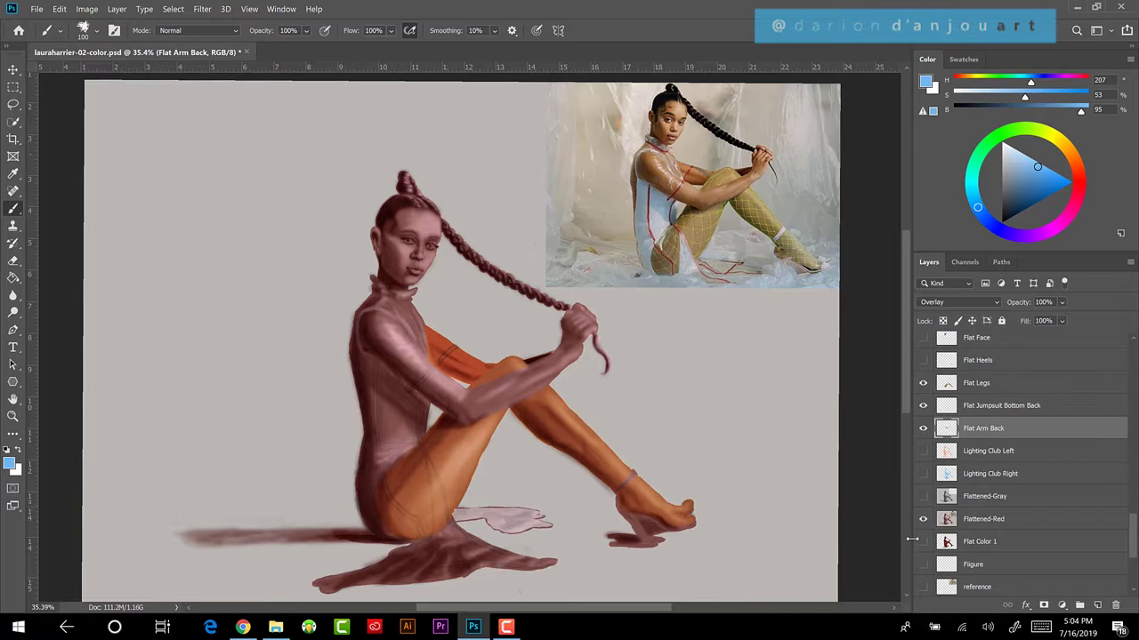
Step: Marquee-select the reference photo on Flattened-Red and copy it to new Layer 2 with Ctrl+J
{"action": "left_click", "coordinate": [12, 86]}
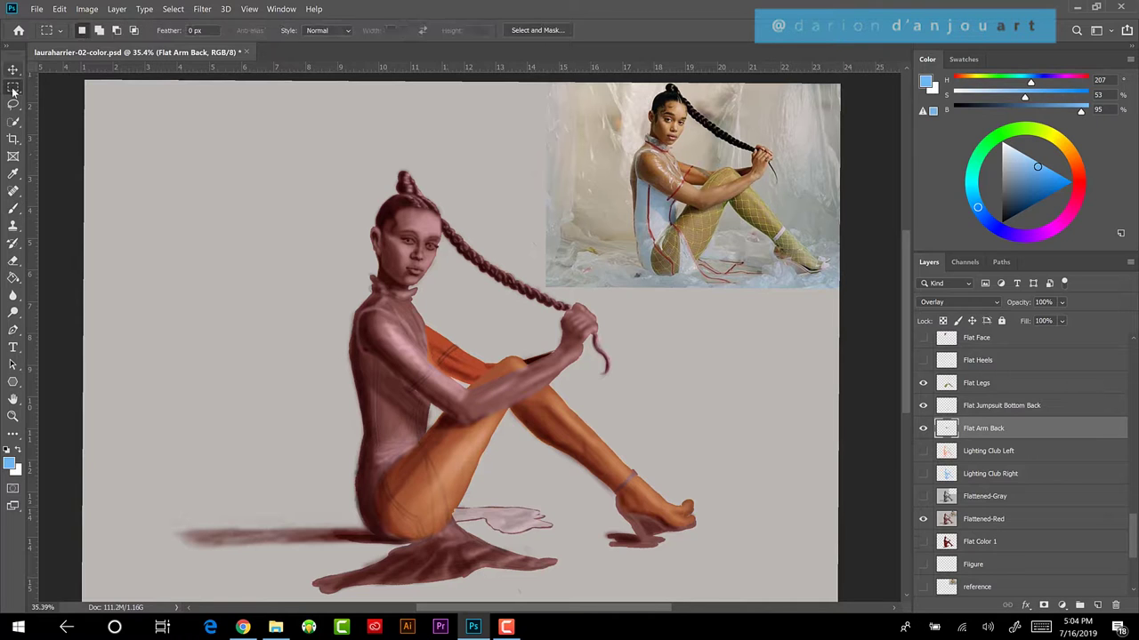
{"action": "left_click_drag", "start_coordinate": [537, 84], "coordinate": [769, 284]}
{"action": "key", "text": "ctrl+c"}
{"action": "left_click", "coordinate": [604, 254]}
{"action": "left_click", "coordinate": [1011, 524]}
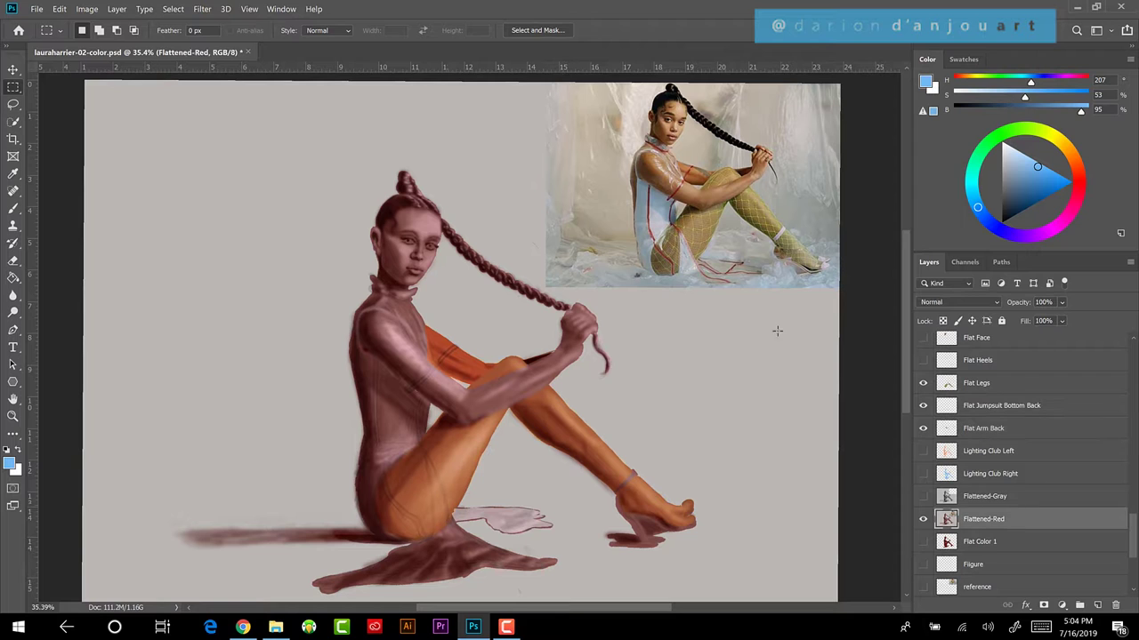
{"action": "left_click_drag", "start_coordinate": [540, 81], "coordinate": [552, 131]}
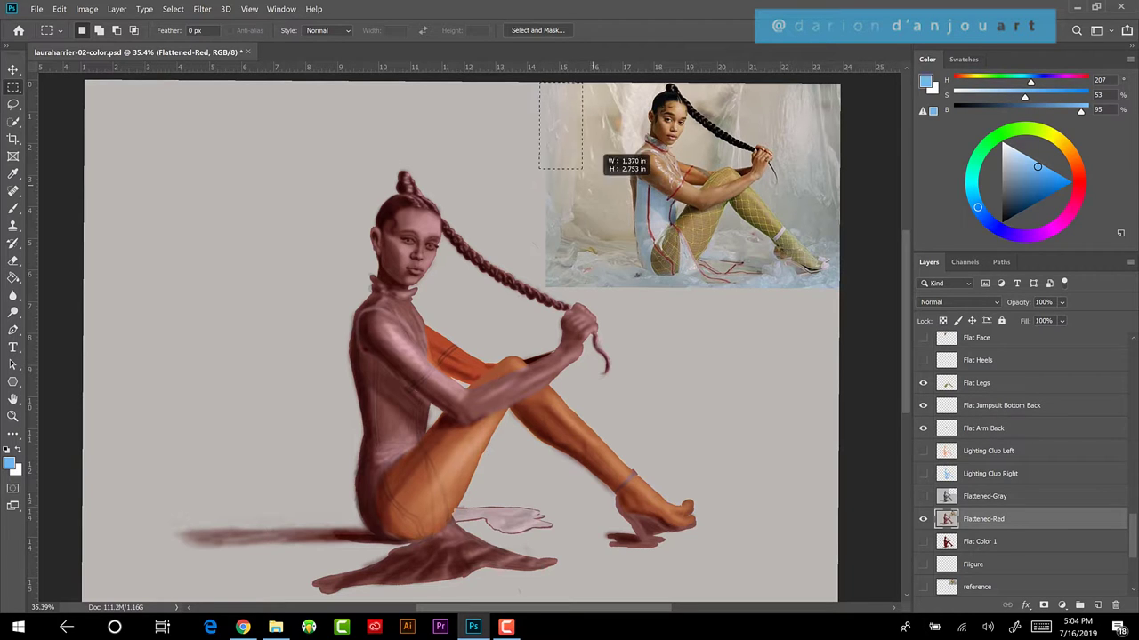
{"action": "left_click_drag", "start_coordinate": [693, 273], "coordinate": [853, 270]}
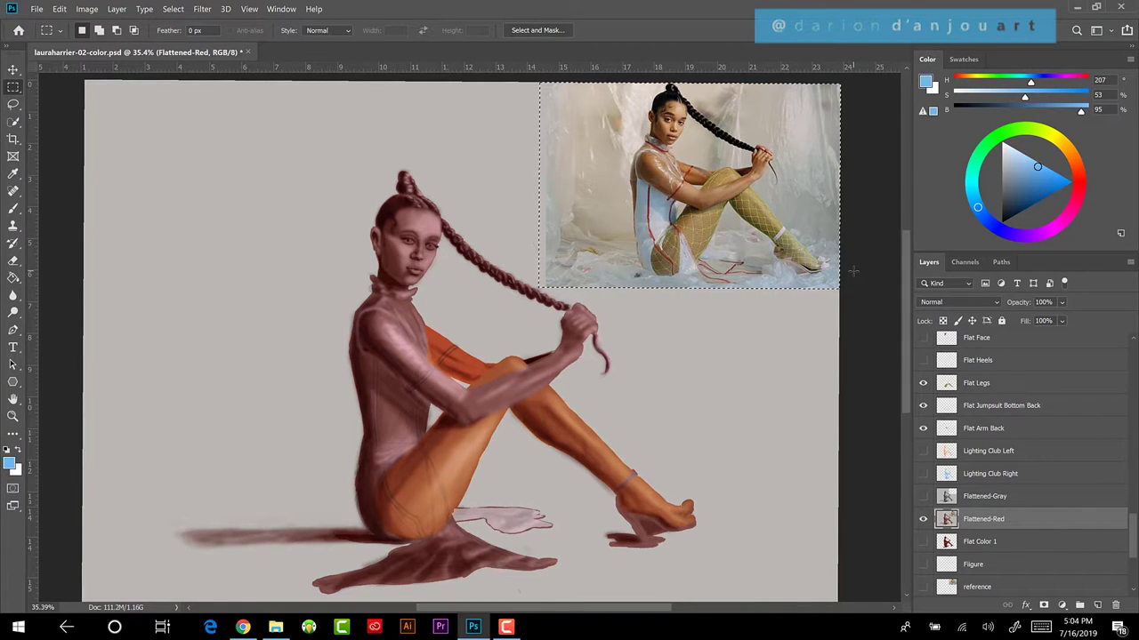
{"action": "key", "text": "ctrl+j"}
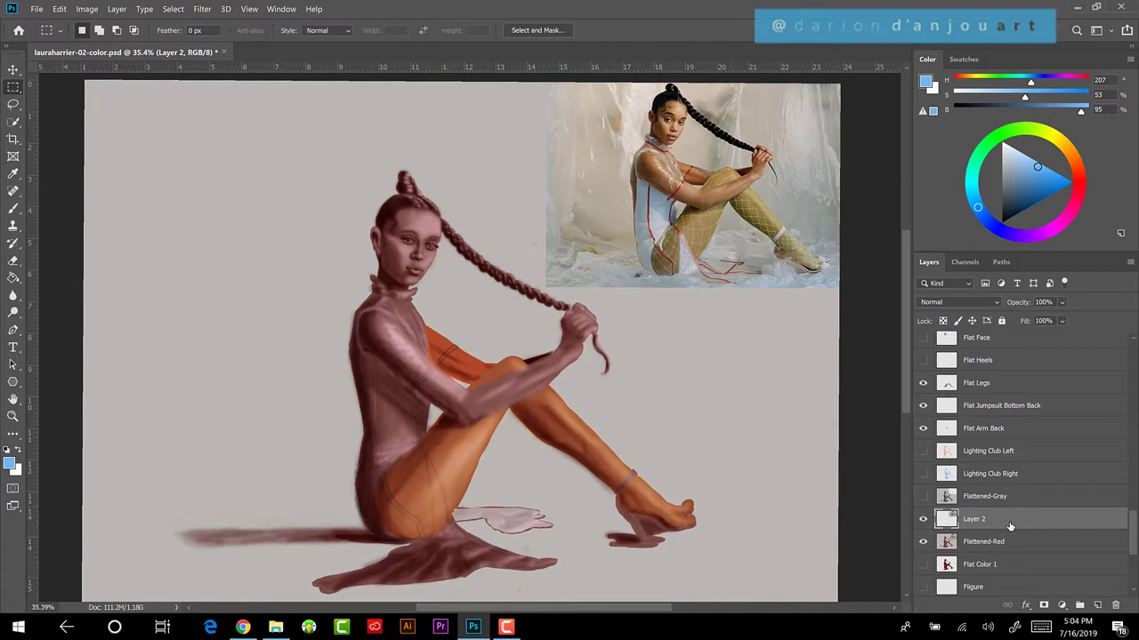
Step: Hide Flattened-Red and show the white Flat Heels shape alongside Flat Legs
{"action": "left_click", "coordinate": [923, 543]}
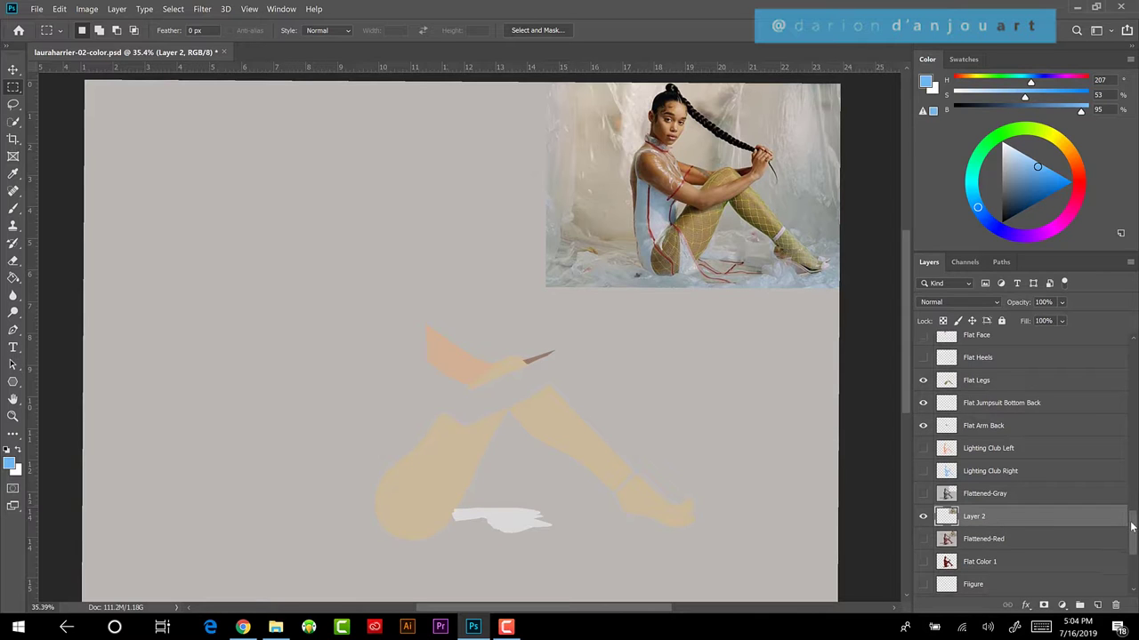
{"action": "scroll", "coordinate": [1133, 525], "scroll_direction": "down", "scroll_amount": 1}
{"action": "left_click", "coordinate": [922, 387]}
{"action": "left_click", "coordinate": [922, 380]}
{"action": "left_click", "coordinate": [922, 357]}
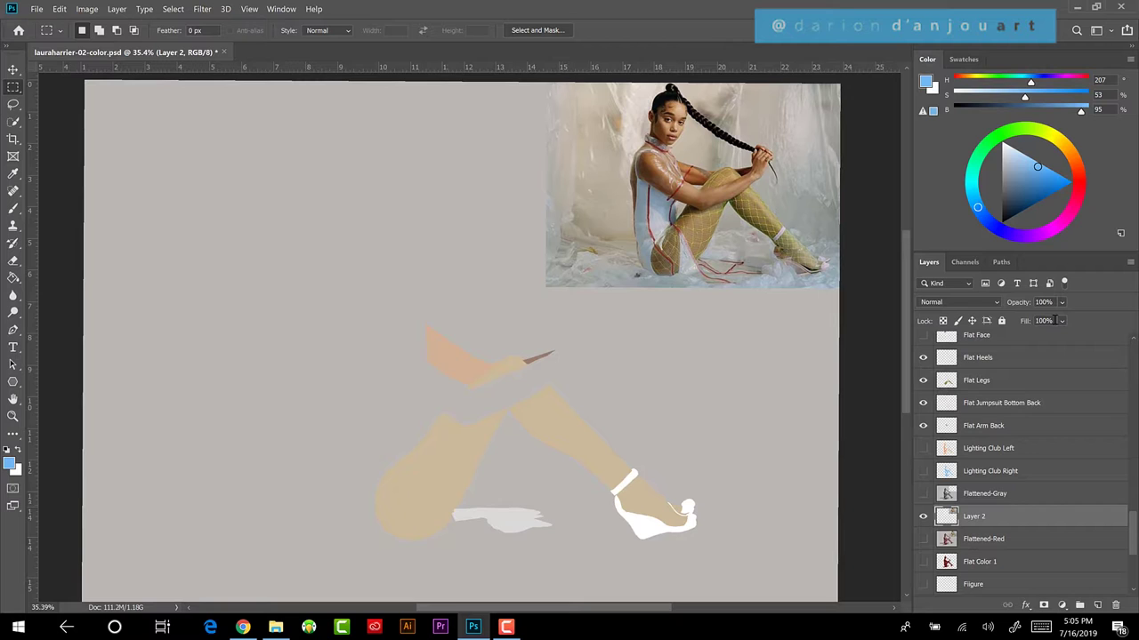
Step: Show the Flat Face, Flat Torso and Flat Arm Front colour shapes
{"action": "scroll", "coordinate": [1085, 474], "scroll_direction": "up", "scroll_amount": 3}
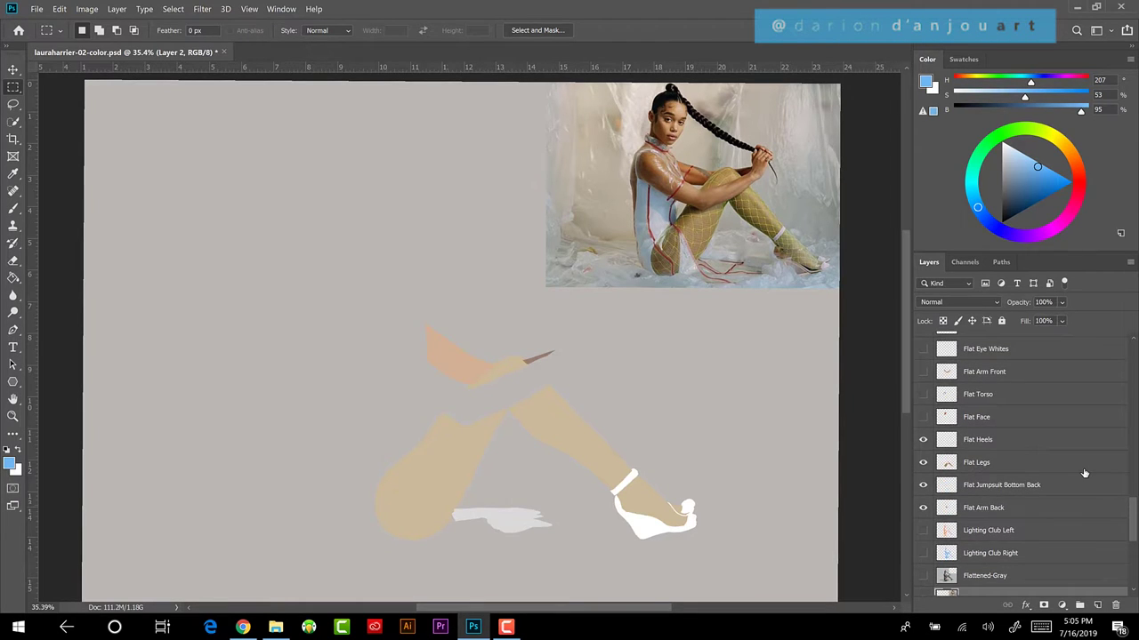
{"action": "left_click", "coordinate": [923, 419]}
{"action": "left_click", "coordinate": [923, 395]}
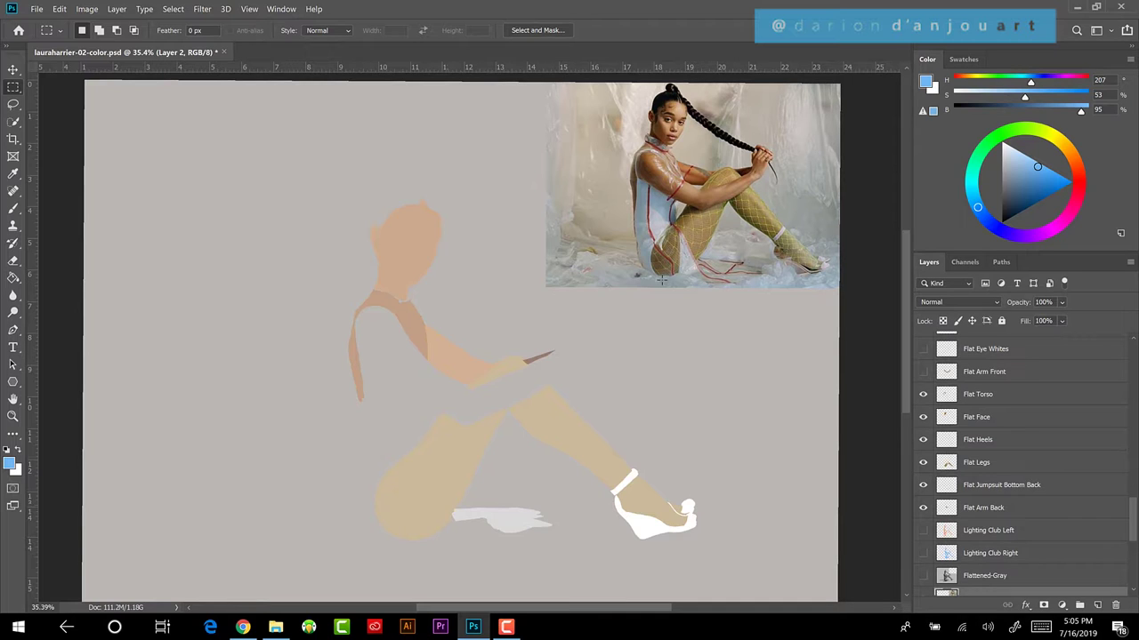
{"action": "left_click", "coordinate": [923, 372]}
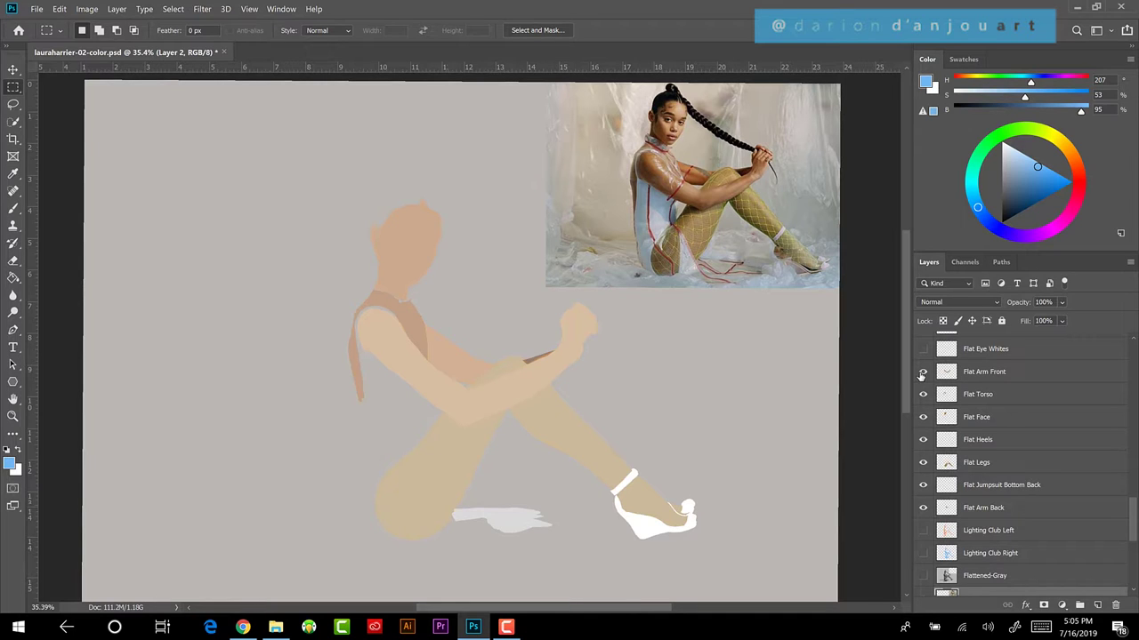
Step: Turn on Flat Eye Whites, Eyes, Hair, Jumpsuit, Stocking Lines, Jumpsuit Bottom and Plastic layers
{"action": "left_click_drag", "start_coordinate": [1134, 512], "coordinate": [1130, 487]}
{"action": "left_click", "coordinate": [922, 495]}
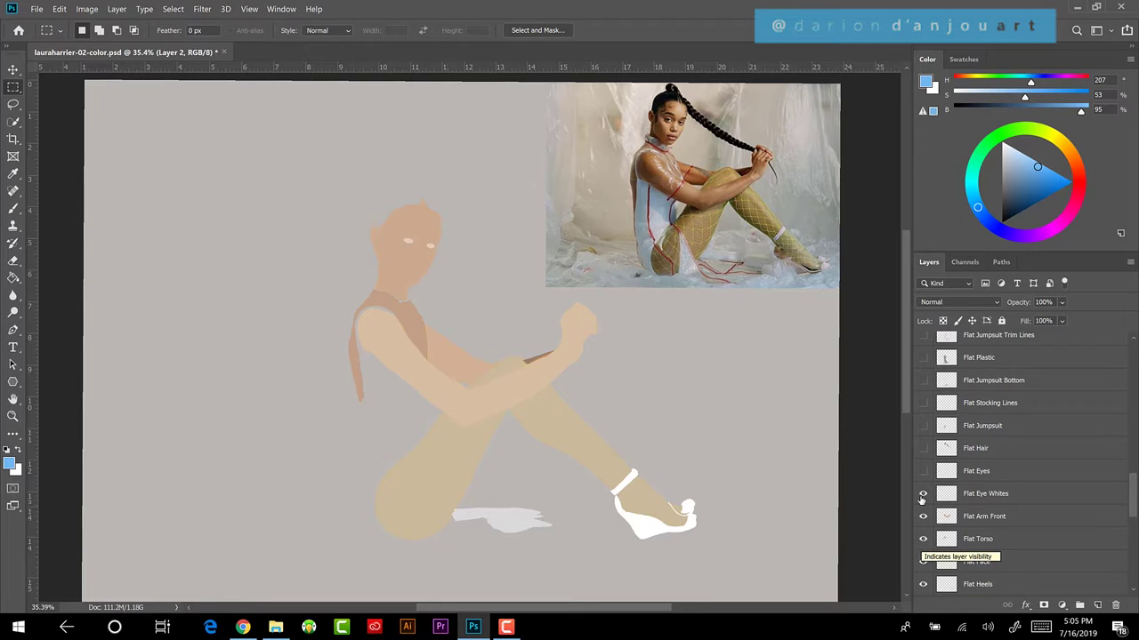
{"action": "left_click", "coordinate": [923, 471]}
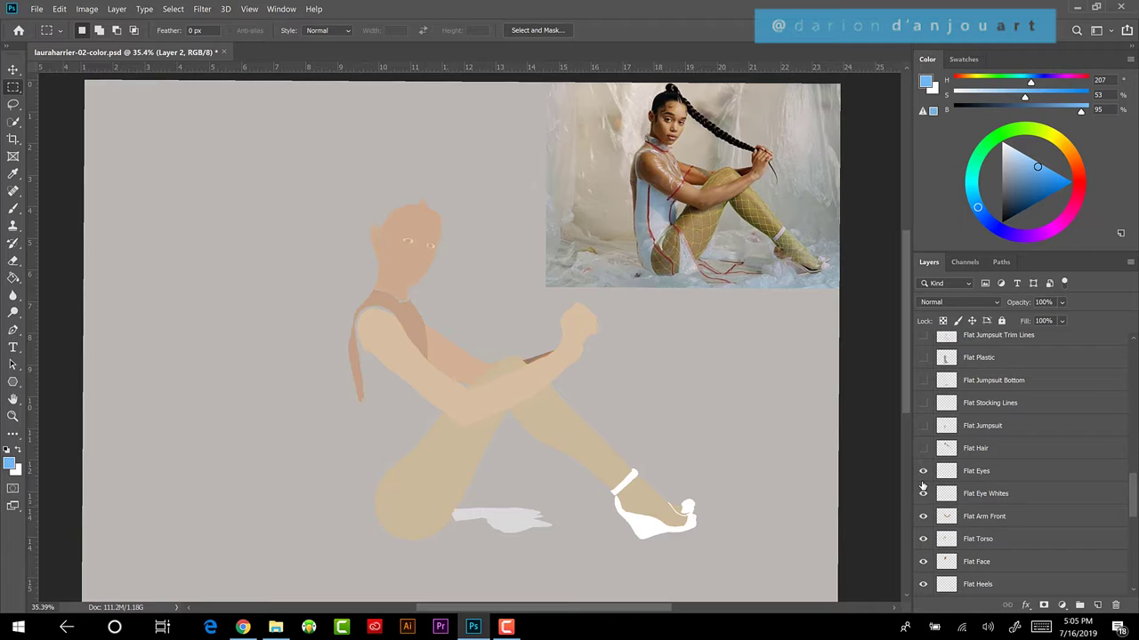
{"action": "left_click", "coordinate": [922, 448]}
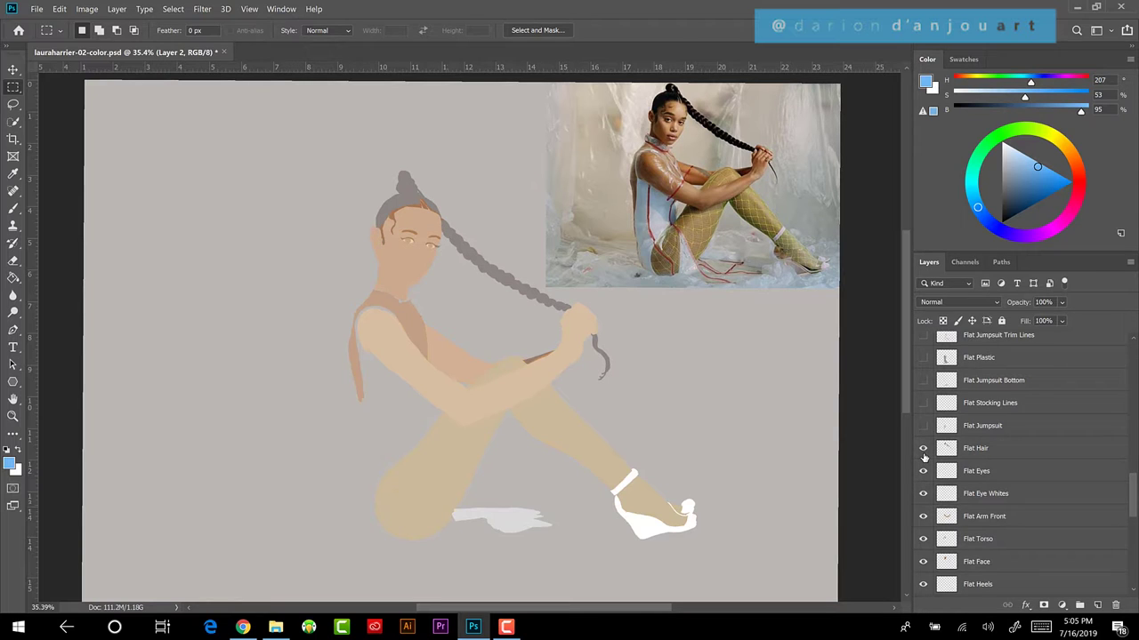
{"action": "left_click", "coordinate": [922, 426]}
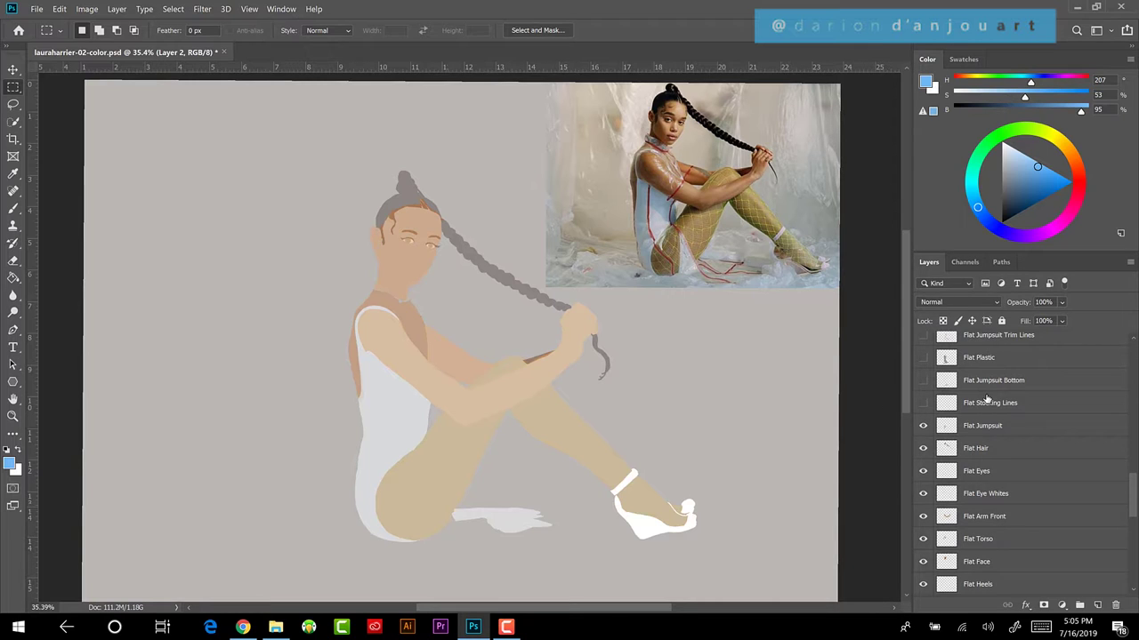
{"action": "left_click", "coordinate": [922, 403]}
{"action": "left_click", "coordinate": [923, 380]}
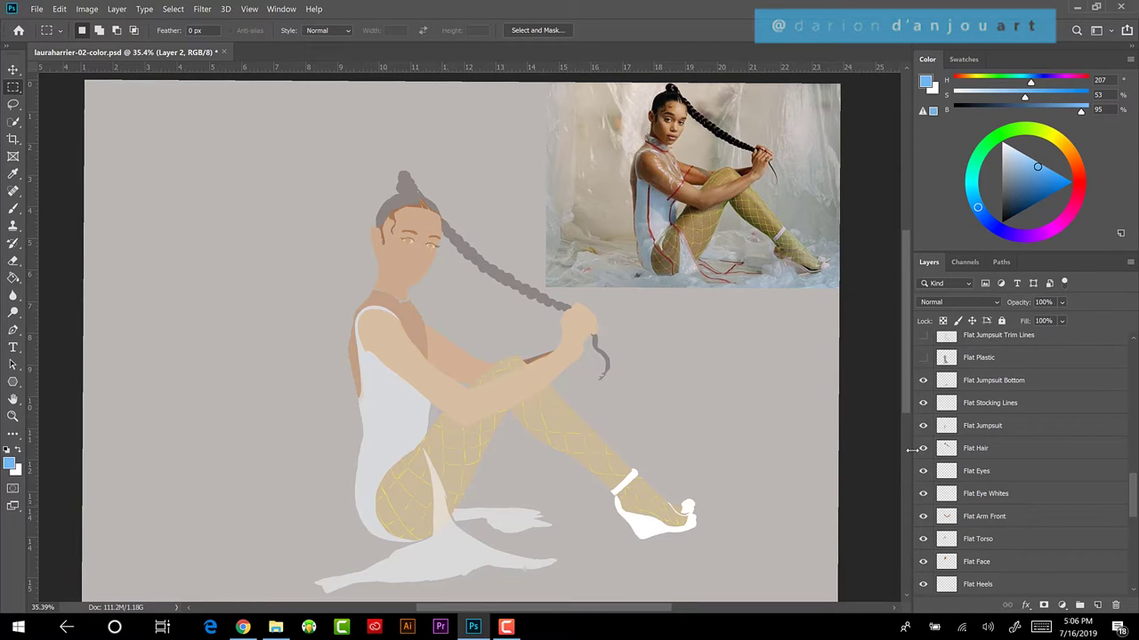
{"action": "left_click", "coordinate": [922, 357]}
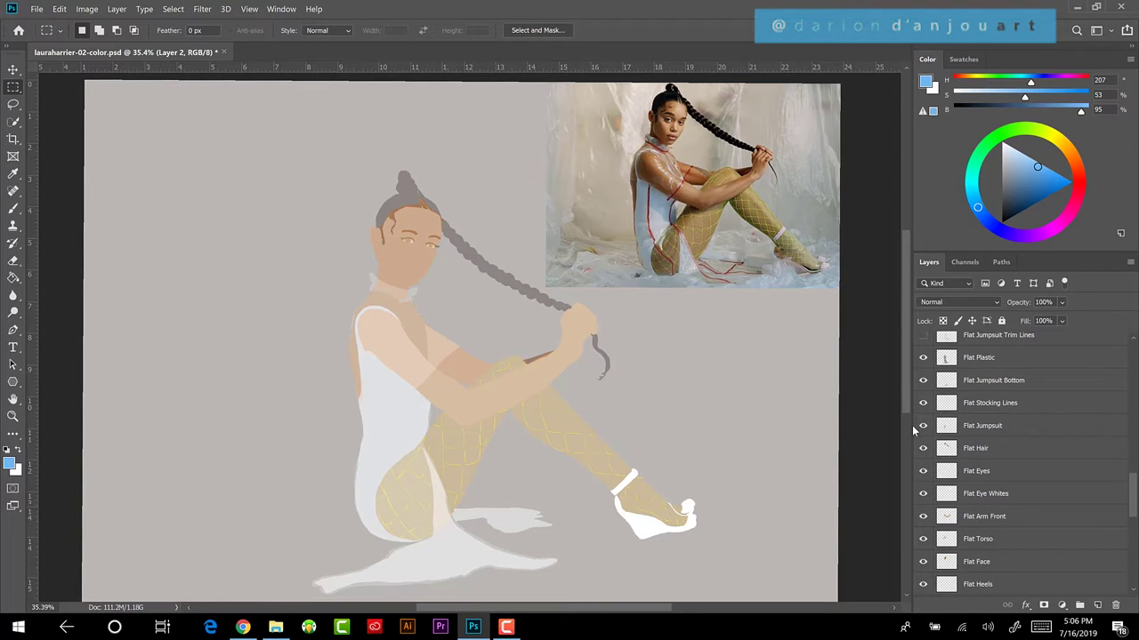
{"action": "left_click_drag", "start_coordinate": [1131, 492], "coordinate": [1128, 468]}
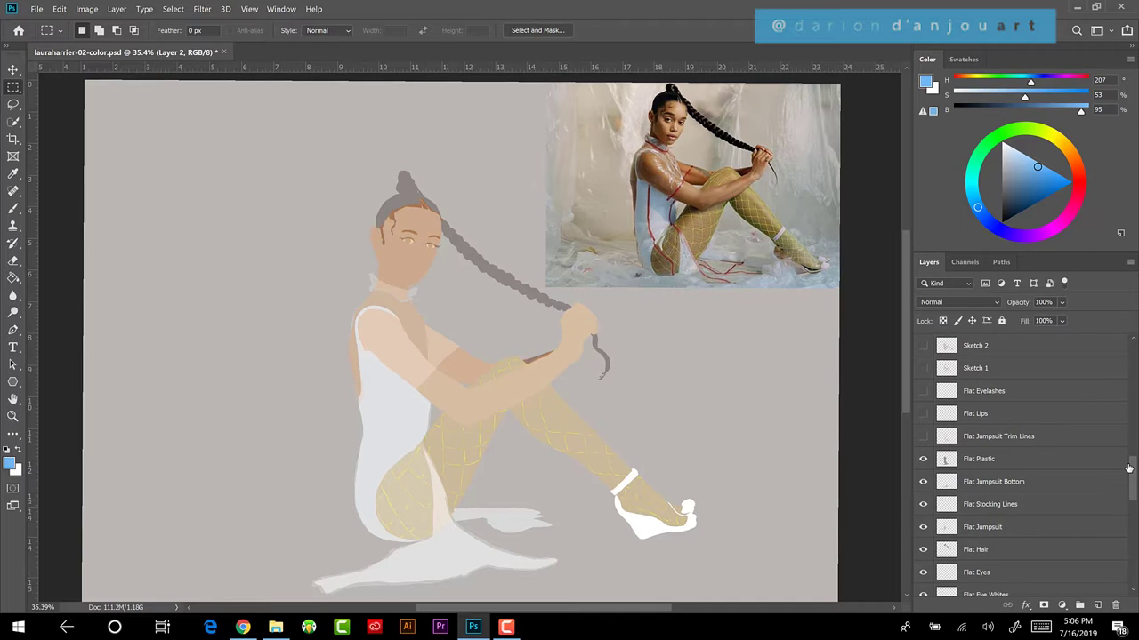
Step: Turn on Flat Jumpsuit Trim Lines, Flat Lips and Flat Eyelashes, checking the trim lines' blend
{"action": "left_click", "coordinate": [922, 437]}
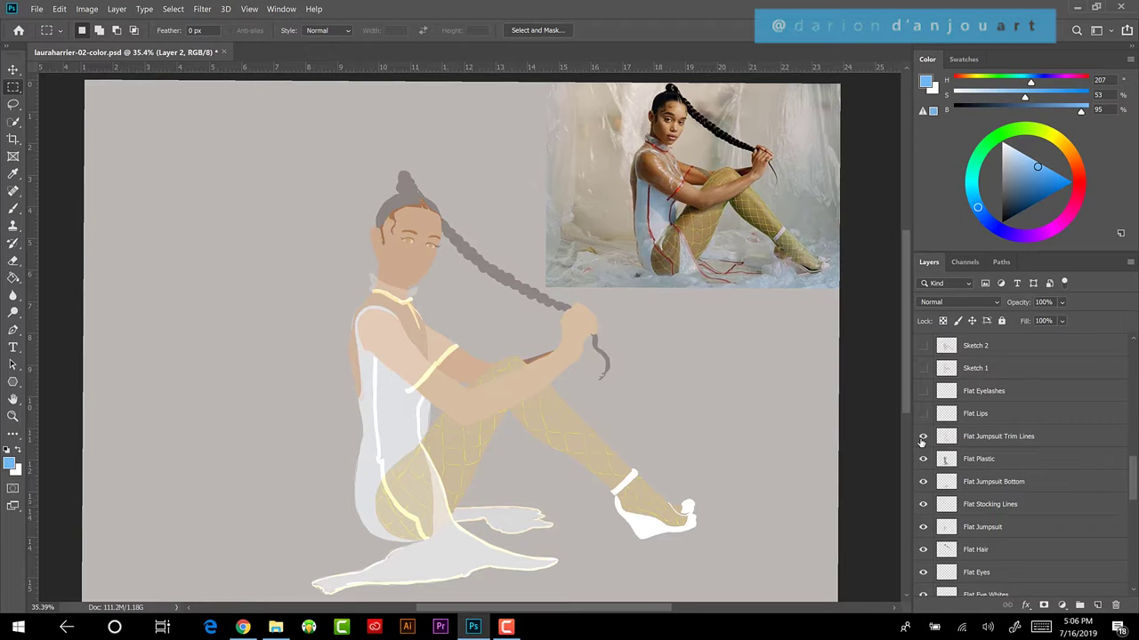
{"action": "left_click", "coordinate": [994, 444]}
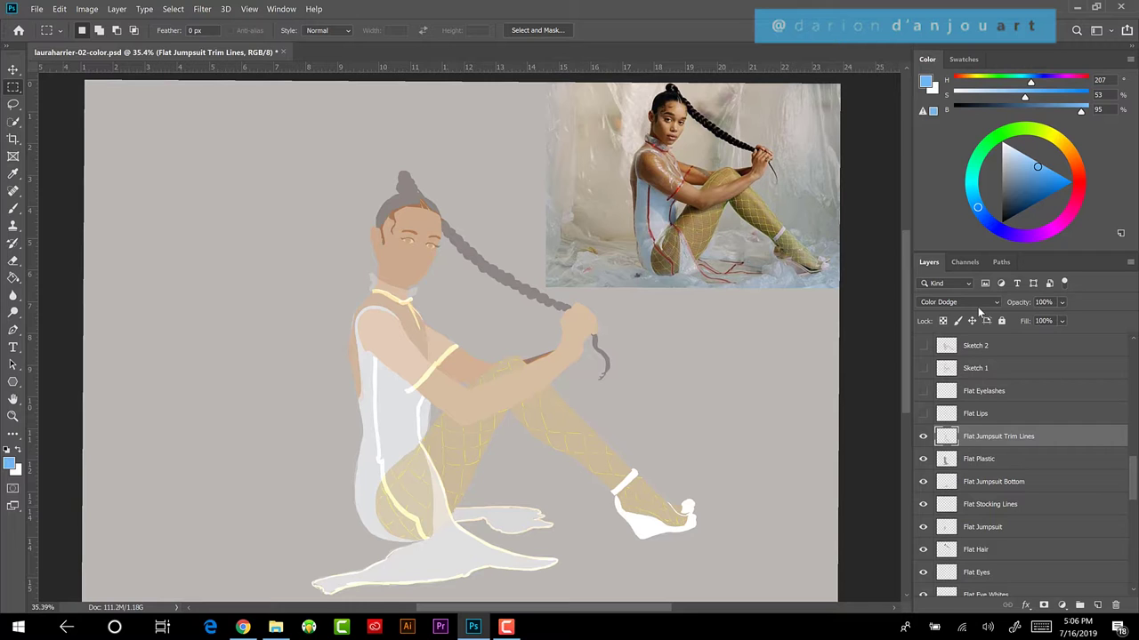
{"action": "left_click", "coordinate": [975, 414]}
{"action": "left_click", "coordinate": [923, 414]}
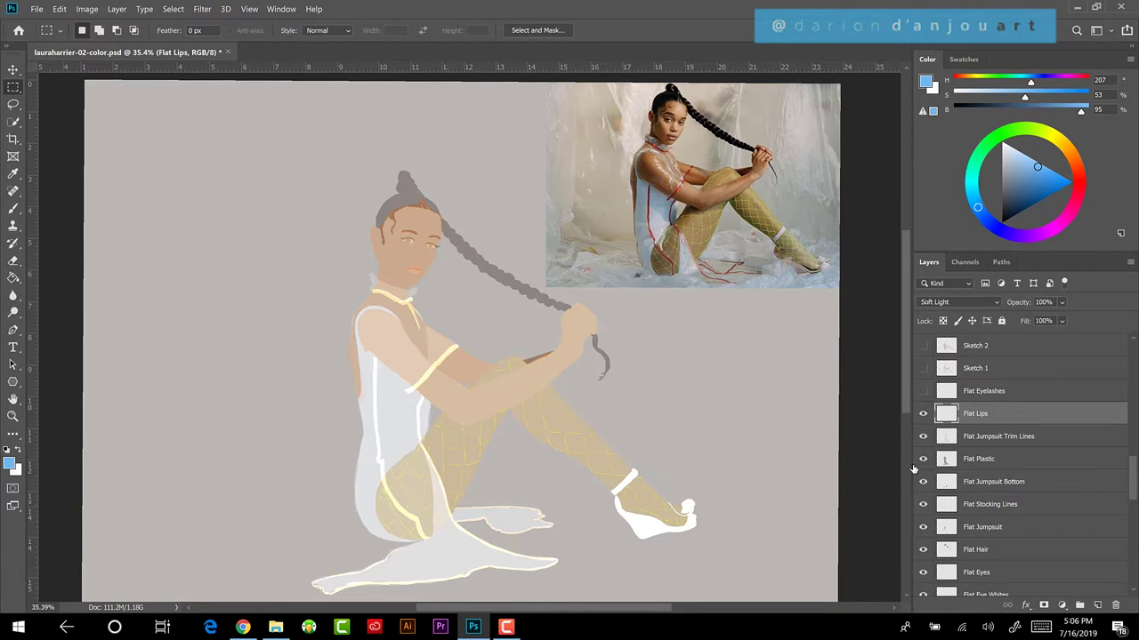
{"action": "left_click", "coordinate": [922, 390]}
{"action": "mouse_move", "coordinate": [1132, 456]}
{"action": "left_mouse_down"}
{"action": "mouse_move", "coordinate": [1133, 438]}
{"action": "mouse_move", "coordinate": [1128, 468]}
{"action": "left_mouse_up"}
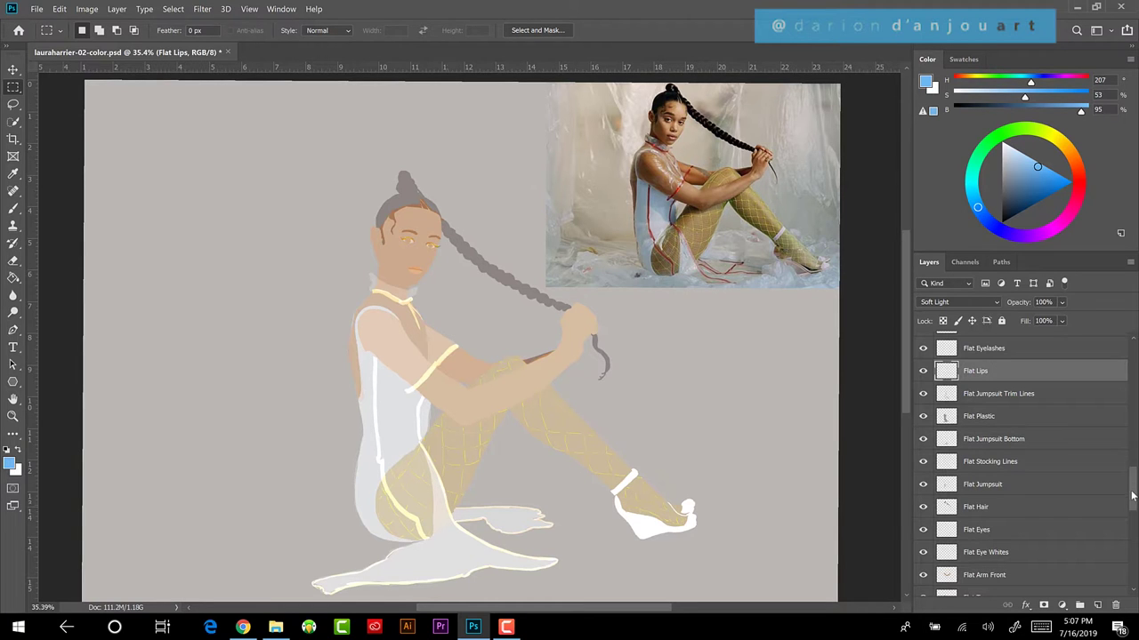
Step: Turn on the Flattened-Gray painted render beneath the flat colour layers
{"action": "scroll", "coordinate": [1132, 495], "scroll_direction": "down", "scroll_amount": 1}
{"action": "left_click_drag", "start_coordinate": [1131, 498], "coordinate": [1129, 536]}
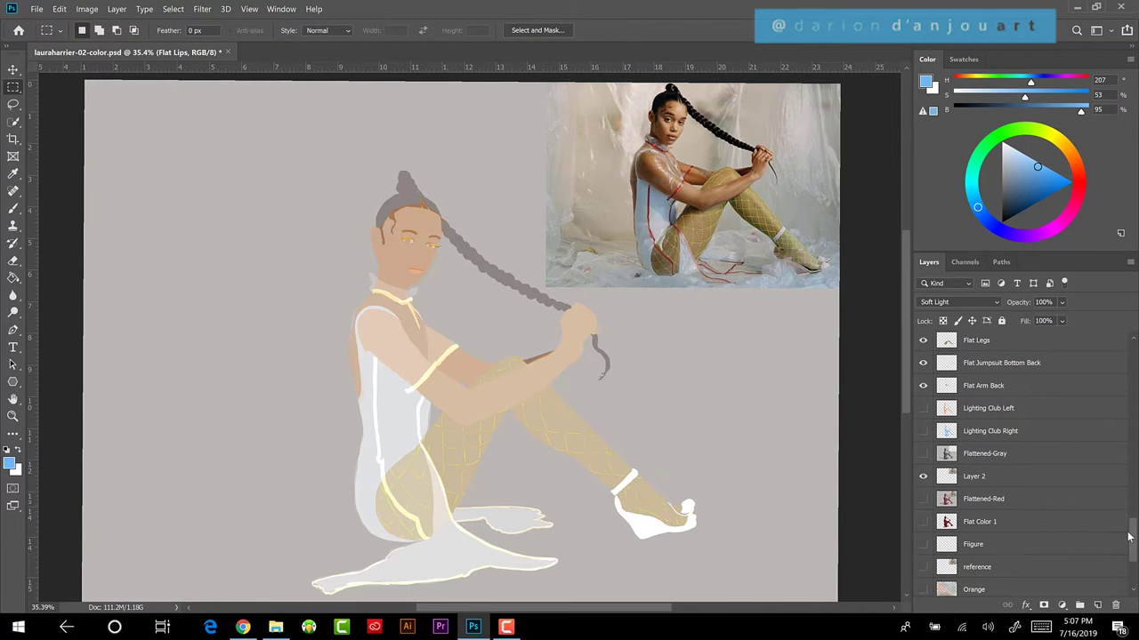
{"action": "left_click", "coordinate": [922, 453]}
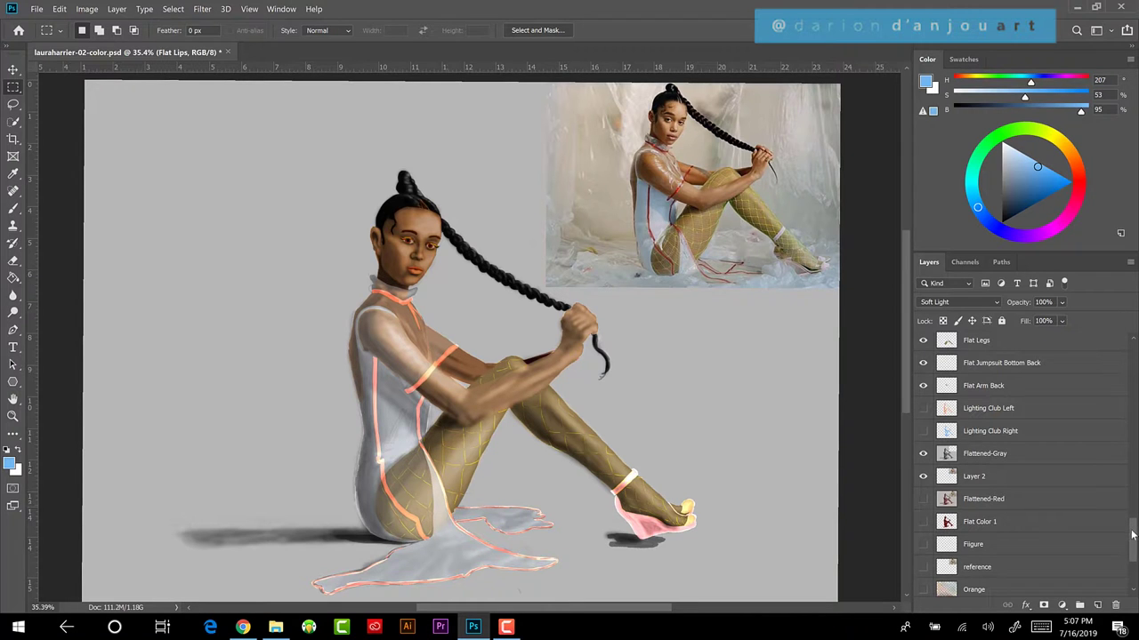
{"action": "left_click_drag", "start_coordinate": [1132, 537], "coordinate": [1133, 524]}
Step: Check Flat Arm Back and the Hard Light Flat Jumpsuit Bottom Back, toggling the latter to compare
{"action": "scroll", "coordinate": [1132, 525], "scroll_direction": "up", "scroll_amount": 1}
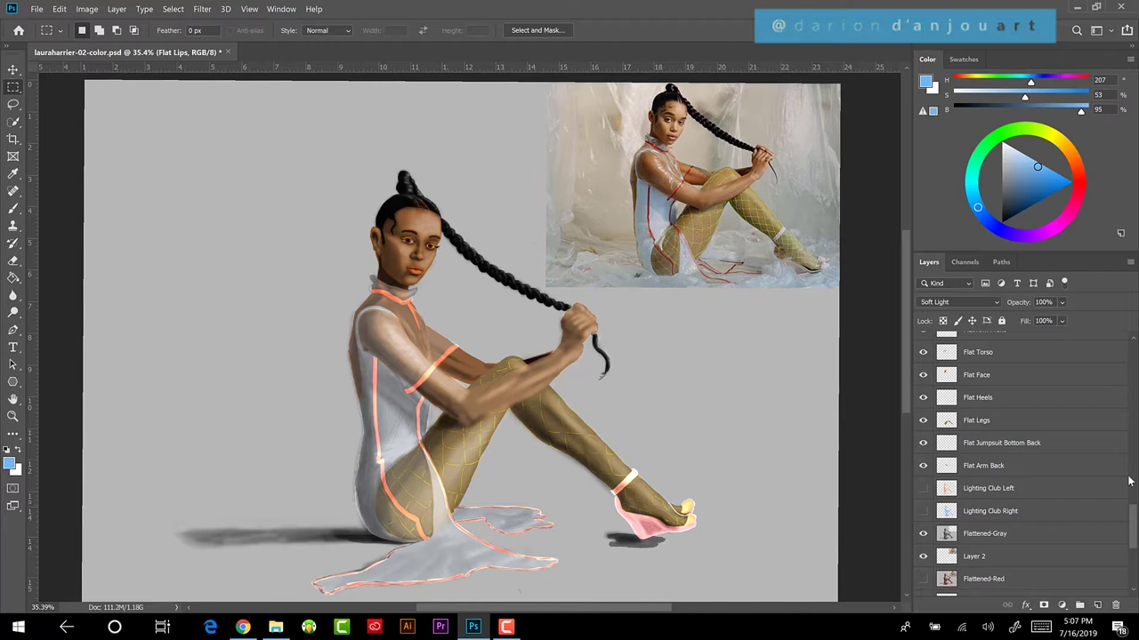
{"action": "left_click", "coordinate": [1009, 465]}
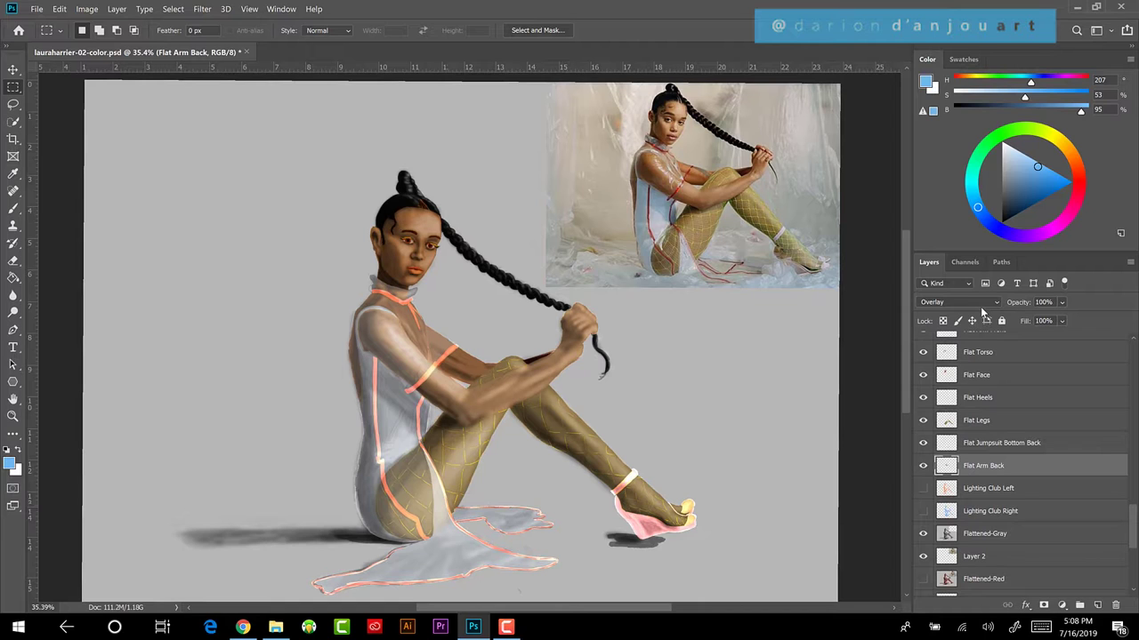
{"action": "left_click", "coordinate": [994, 451]}
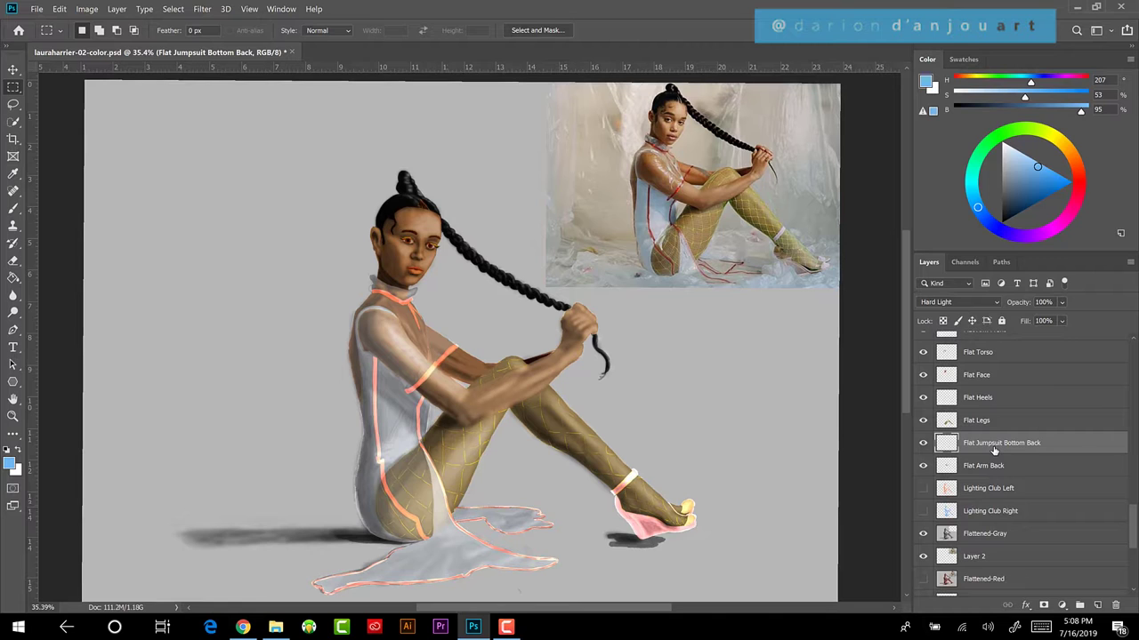
{"action": "left_click", "coordinate": [922, 443]}
{"action": "left_click", "coordinate": [922, 443]}
{"action": "left_click", "coordinate": [993, 421]}
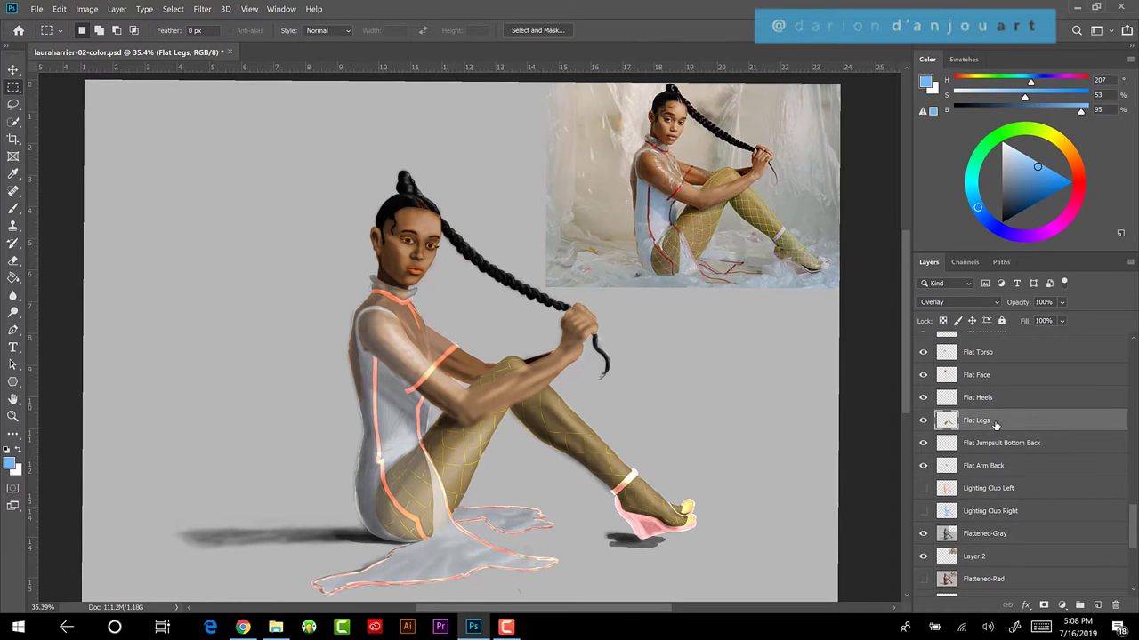
{"action": "left_click", "coordinate": [922, 422]}
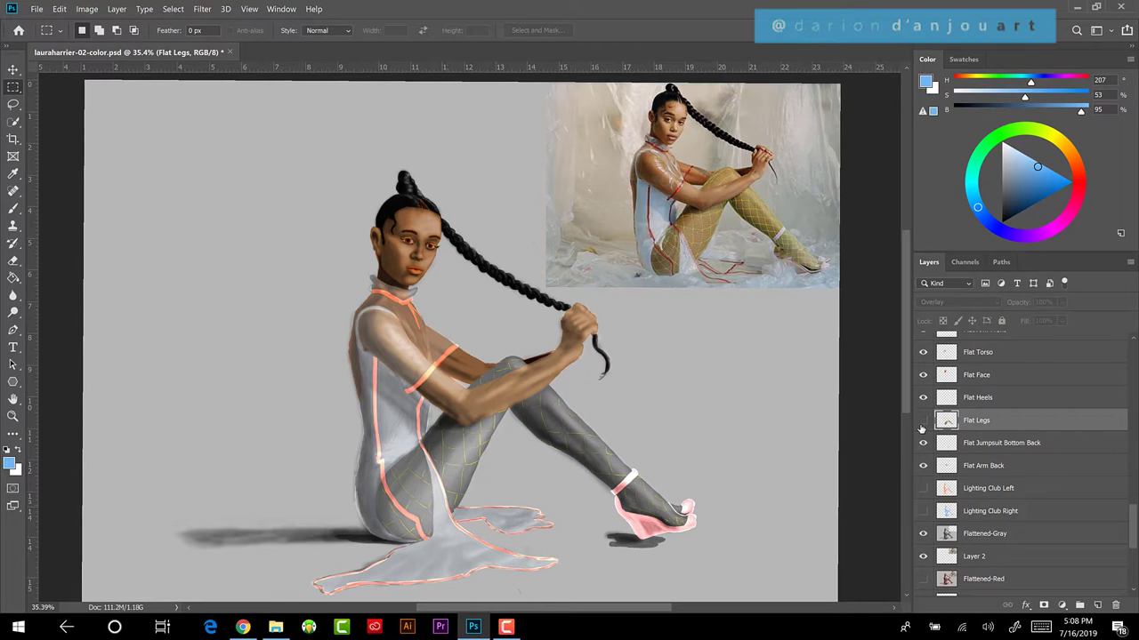
{"action": "left_click", "coordinate": [921, 422]}
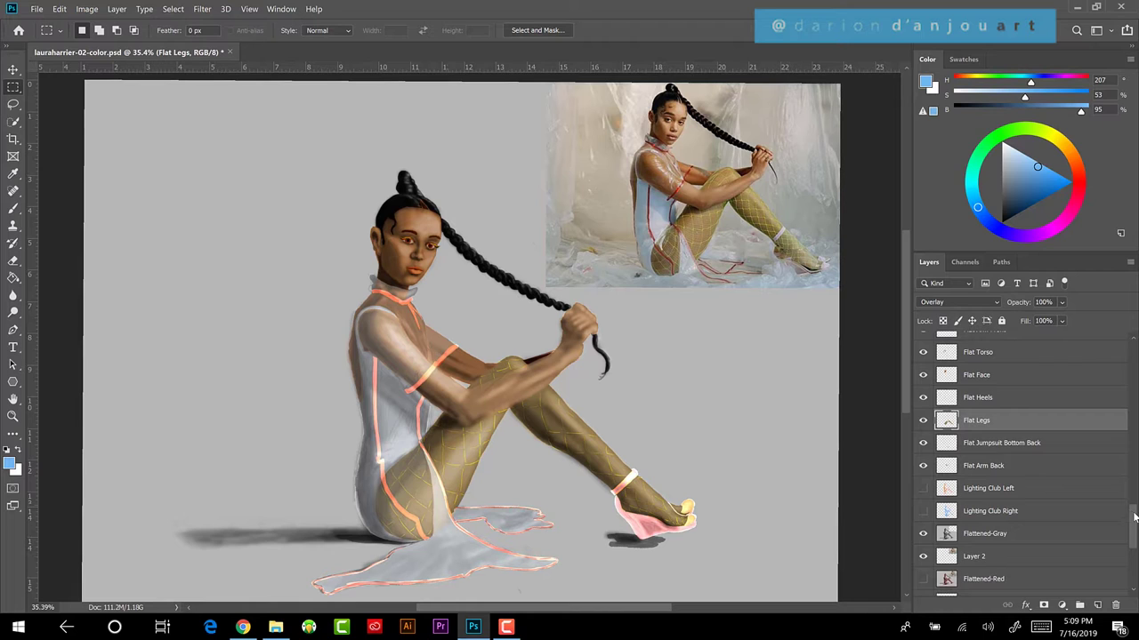
{"action": "left_click_drag", "start_coordinate": [1134, 519], "coordinate": [1134, 497]}
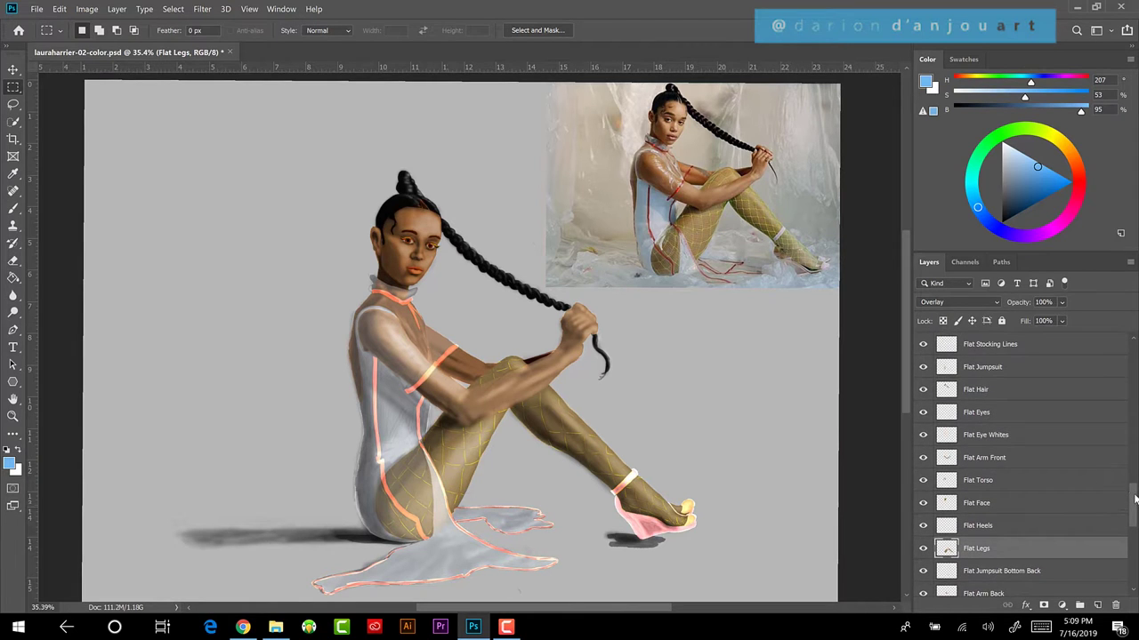
{"action": "left_click", "coordinate": [986, 532]}
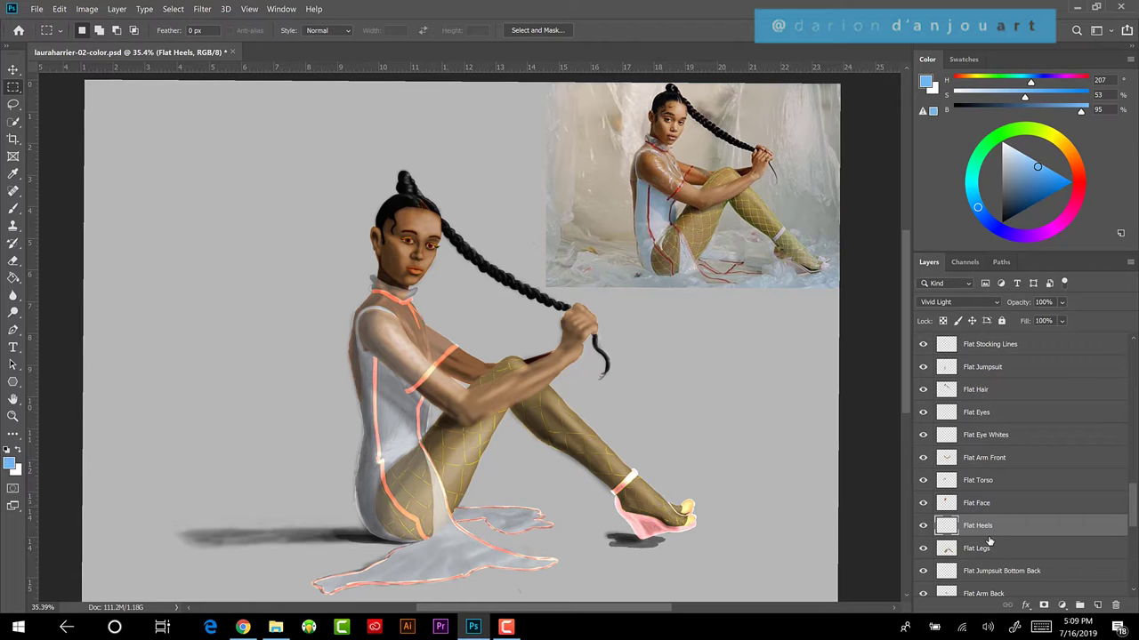
{"action": "left_click", "coordinate": [977, 505]}
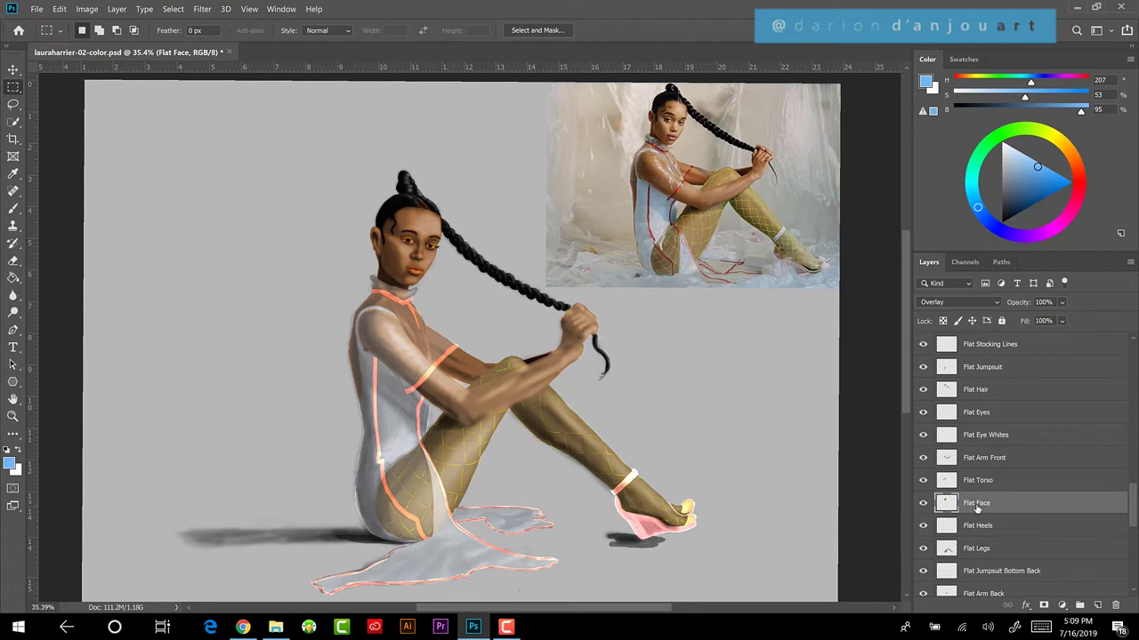
{"action": "left_click", "coordinate": [979, 481]}
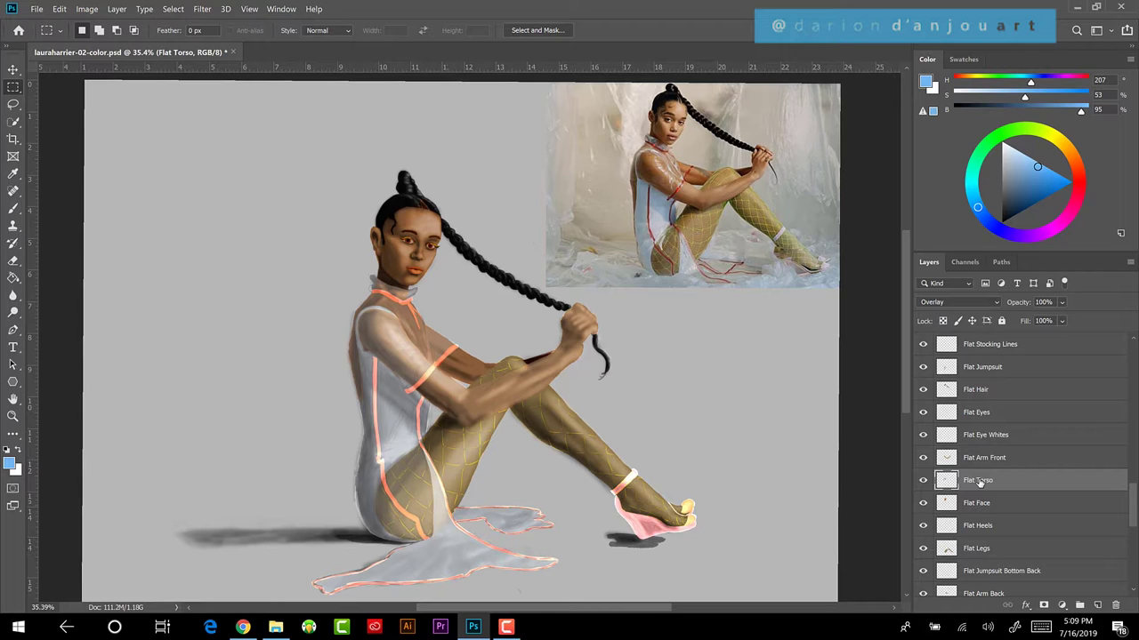
{"action": "left_click", "coordinate": [983, 460]}
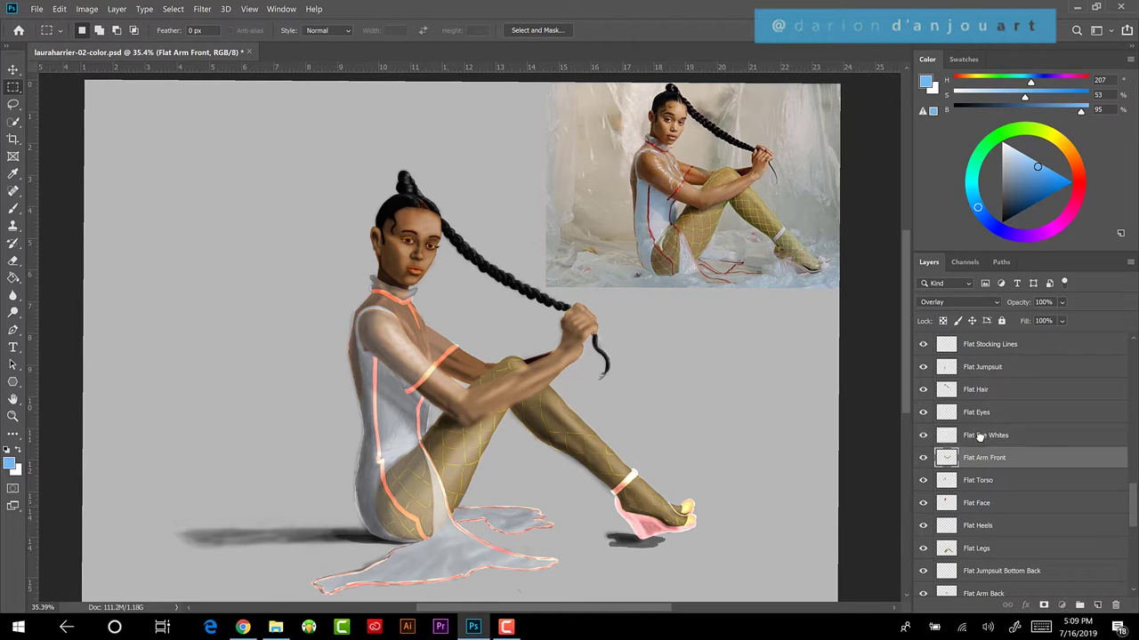
{"action": "left_click", "coordinate": [980, 437]}
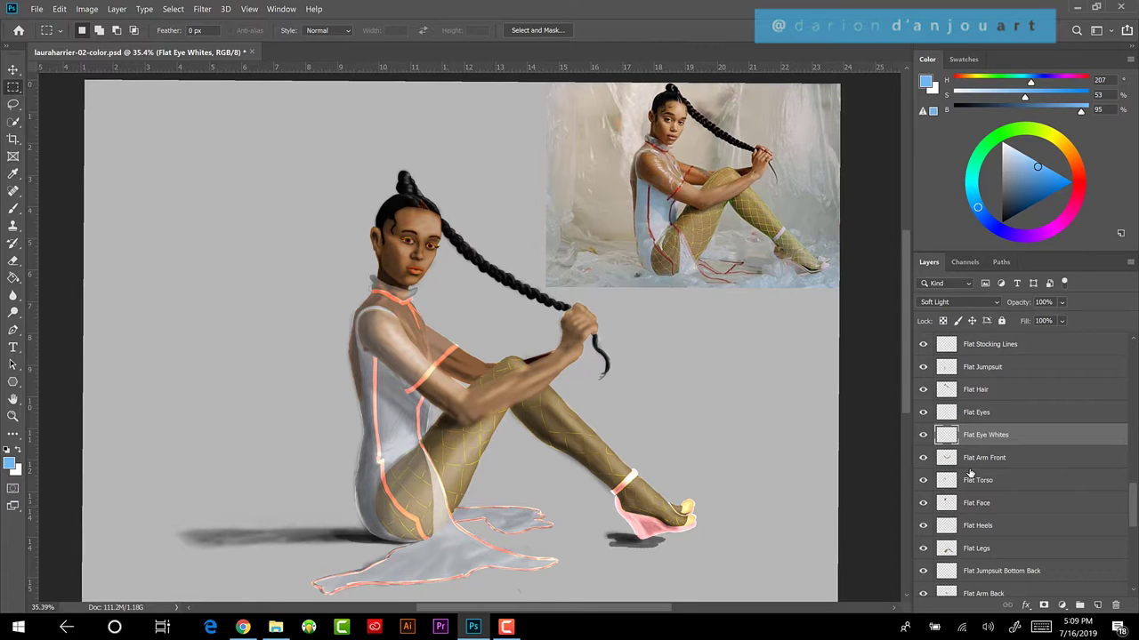
{"action": "key", "text": "ctrl+plus"}
{"action": "key", "text": "ctrl+plus"}
{"action": "key", "text": "ctrl+plus"}
{"action": "key", "text": "ctrl+plus"}
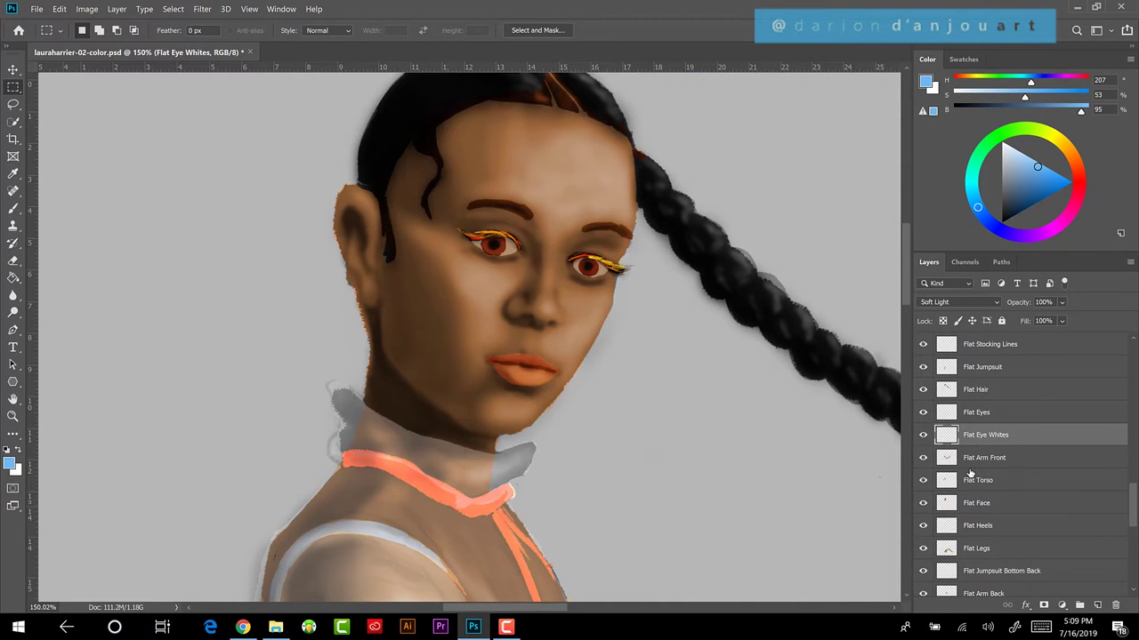
{"action": "key", "text": "ctrl+minus"}
{"action": "key", "text": "ctrl+minus"}
{"action": "key", "text": "ctrl+minus"}
{"action": "key", "text": "r"}
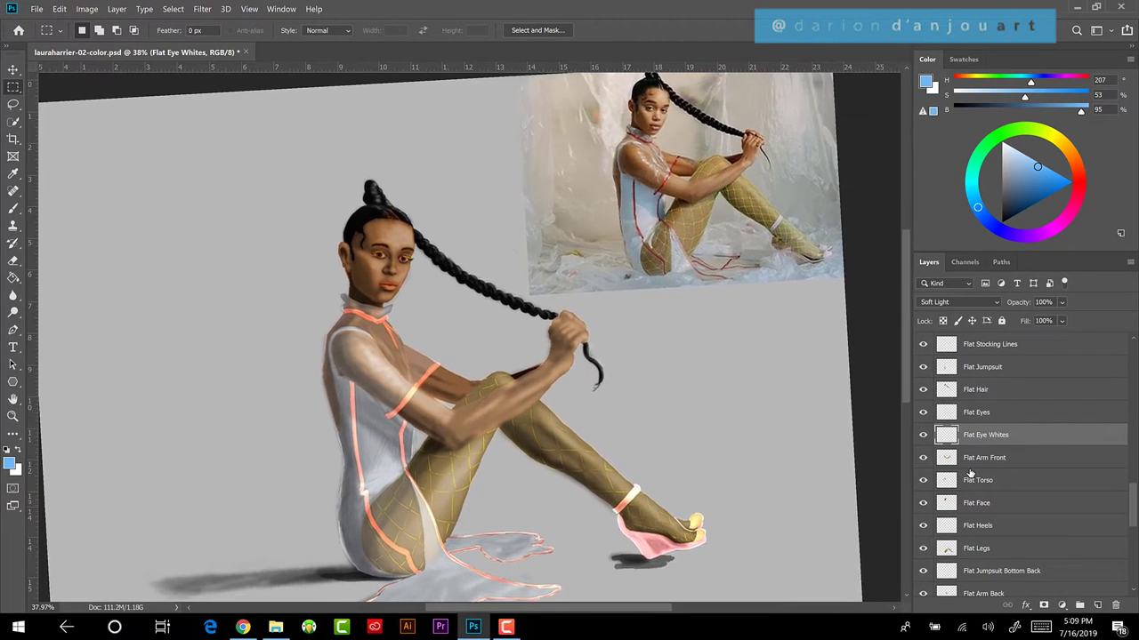
{"action": "key", "text": "shift+minus"}
{"action": "left_click", "coordinate": [1002, 416]}
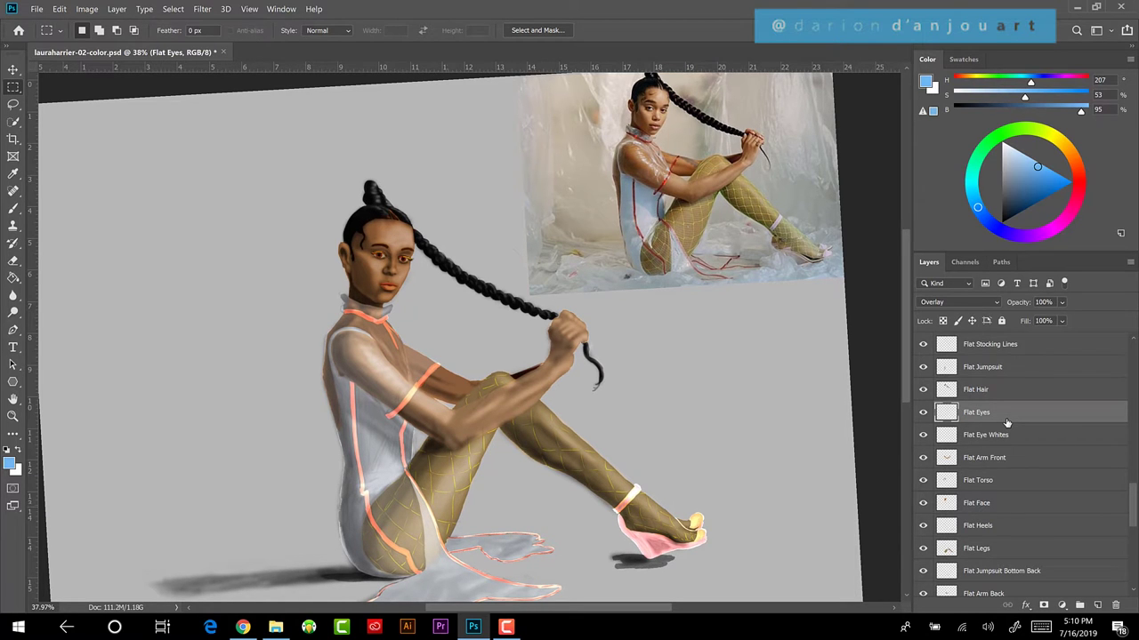
{"action": "left_click", "coordinate": [923, 413]}
{"action": "left_click", "coordinate": [923, 413]}
{"action": "left_click", "coordinate": [990, 391]}
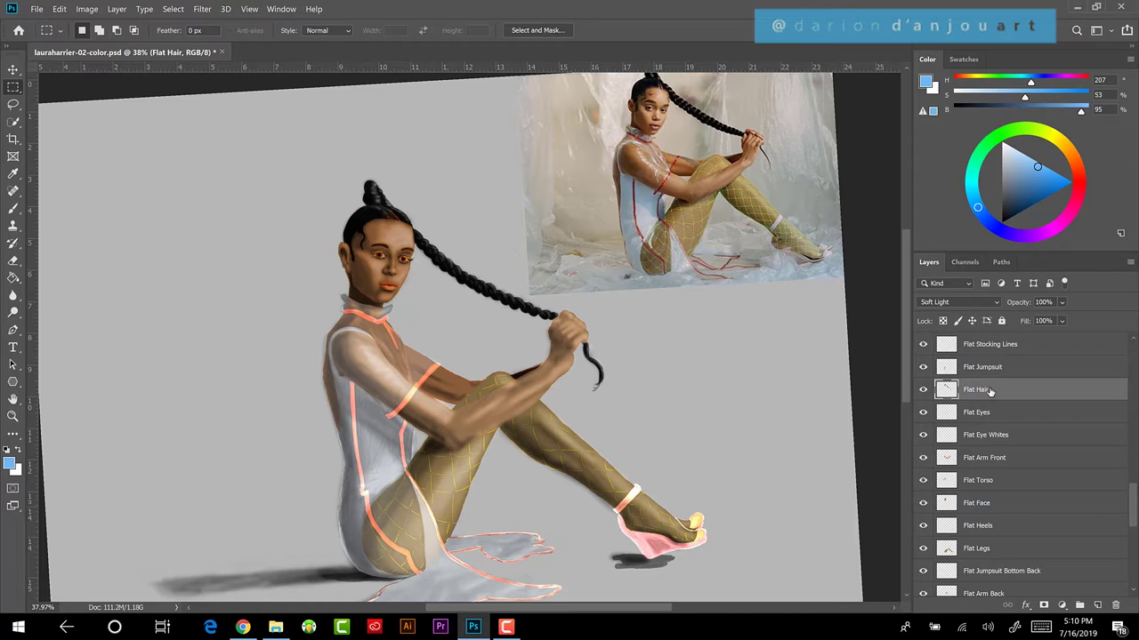
{"action": "left_click", "coordinate": [923, 390]}
{"action": "left_click", "coordinate": [923, 390]}
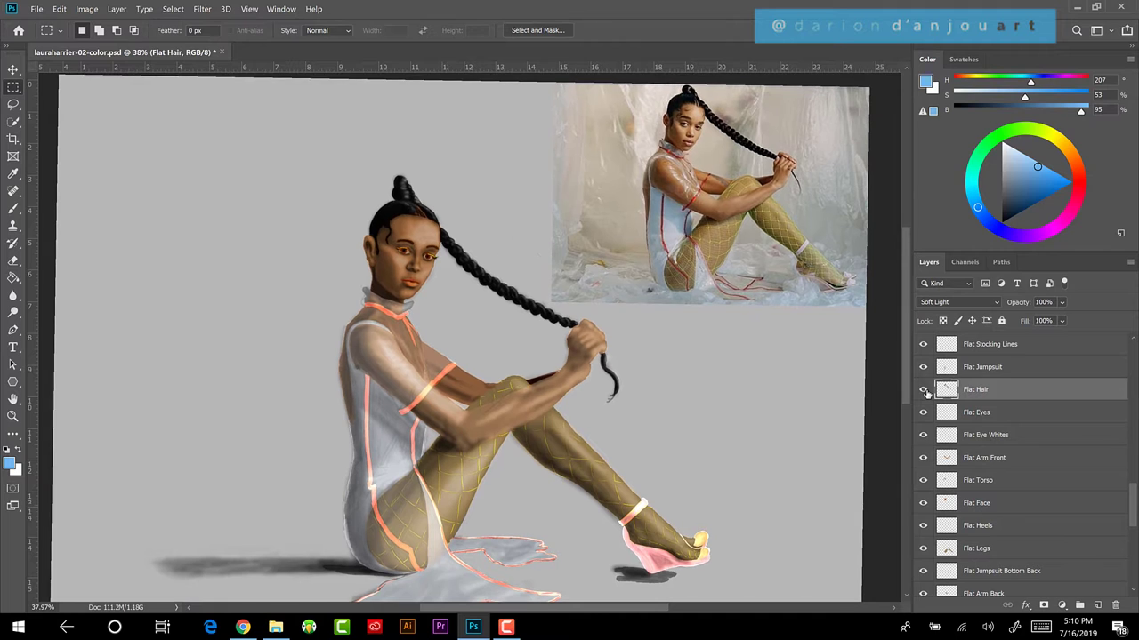
{"action": "left_click", "coordinate": [986, 374]}
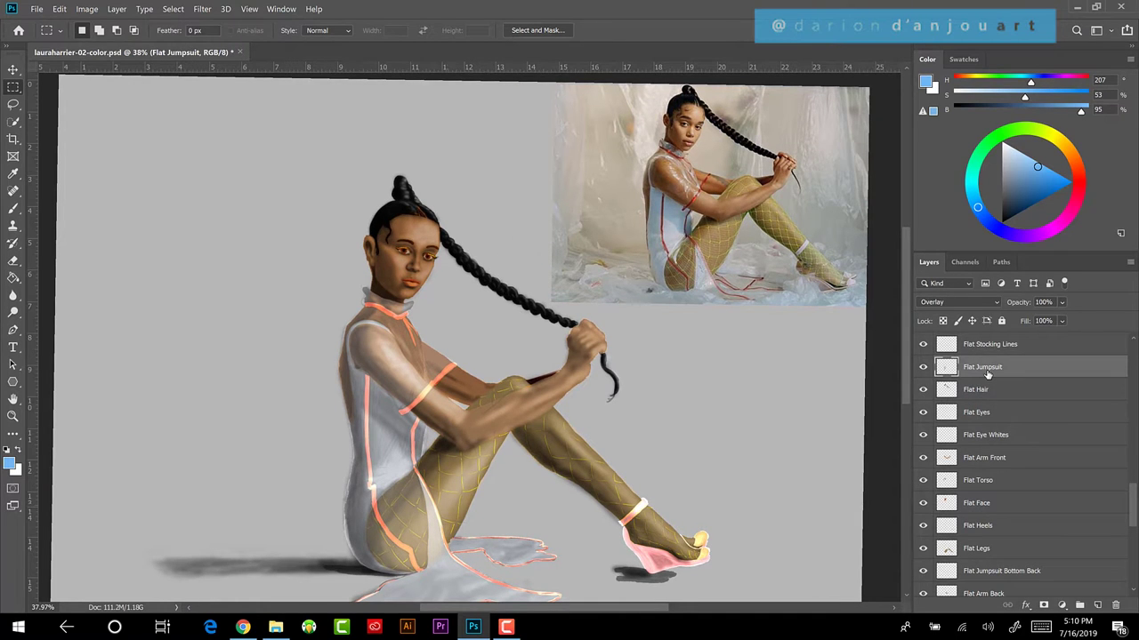
{"action": "left_click", "coordinate": [923, 369]}
{"action": "left_click", "coordinate": [923, 369]}
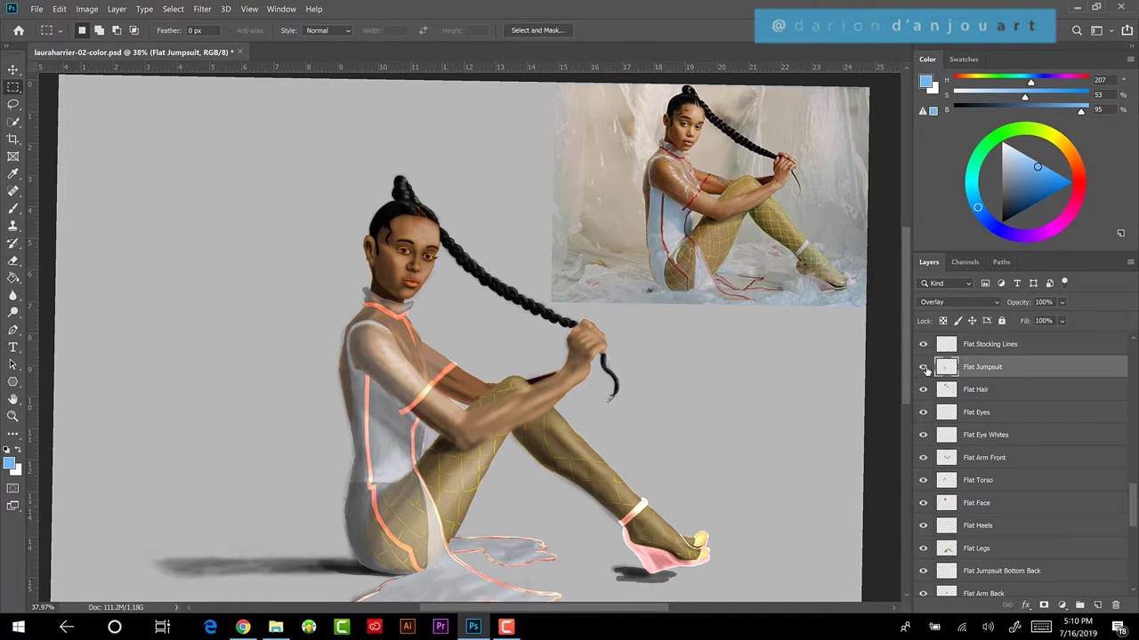
{"action": "left_click", "coordinate": [923, 369]}
{"action": "left_click", "coordinate": [923, 369]}
{"action": "left_click", "coordinate": [981, 348]}
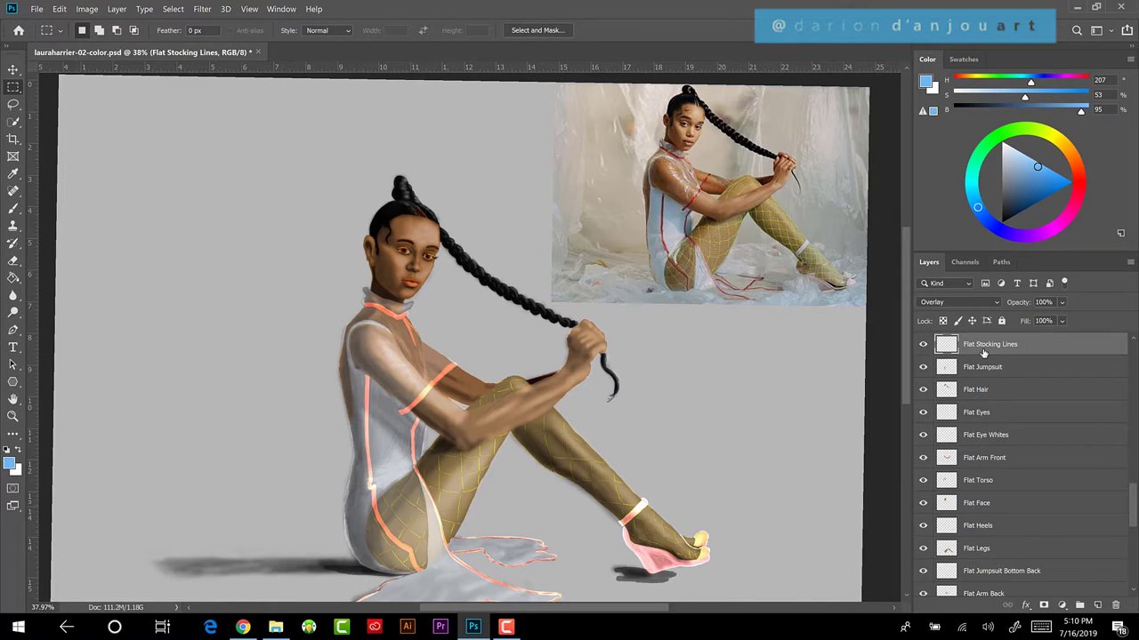
{"action": "left_click", "coordinate": [923, 346]}
{"action": "left_click", "coordinate": [923, 346]}
{"action": "left_click", "coordinate": [923, 347]}
{"action": "left_click", "coordinate": [924, 346]}
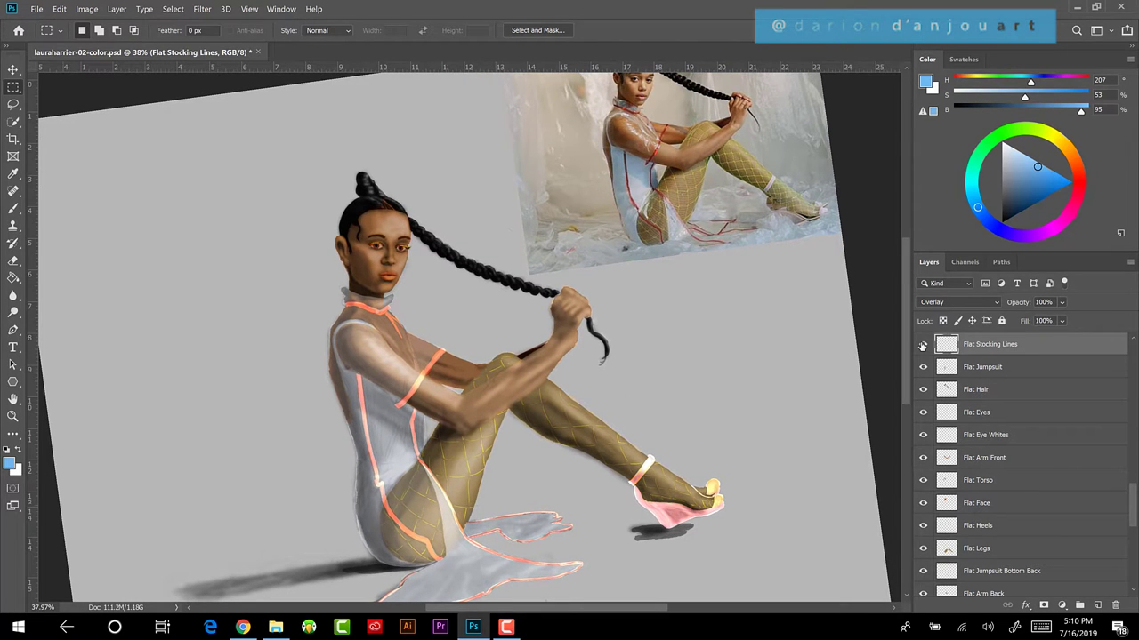
{"action": "scroll", "coordinate": [922, 346], "scroll_direction": "up", "scroll_amount": 5}
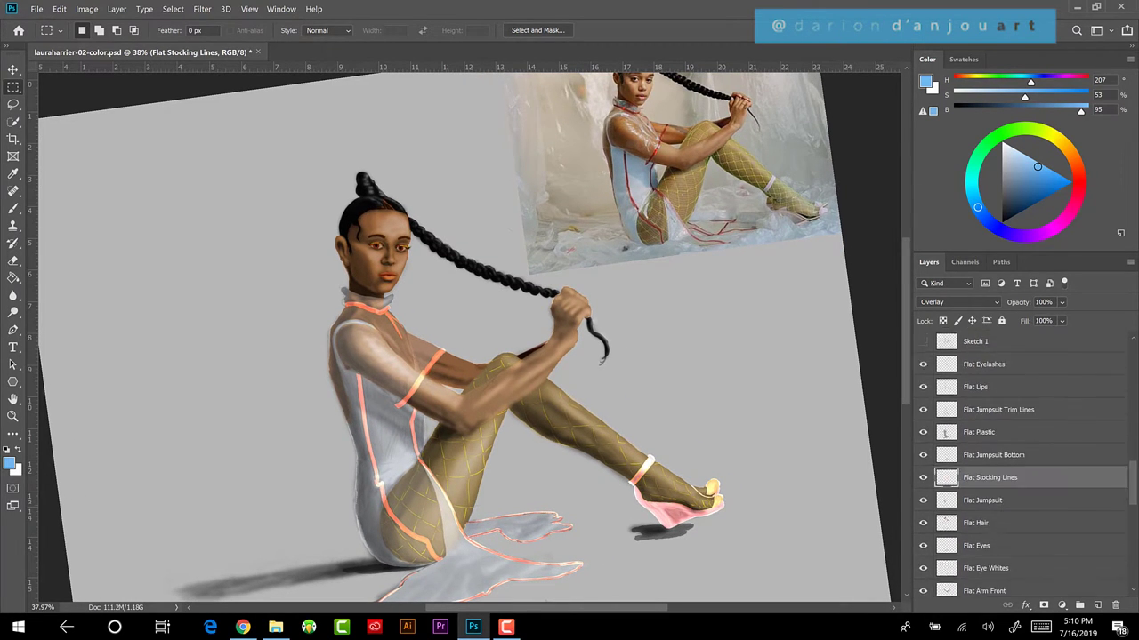
Step: Check Flat Jumpsuit Bottom's blend mode and toggle it off and on to compare
{"action": "left_click", "coordinate": [994, 446]}
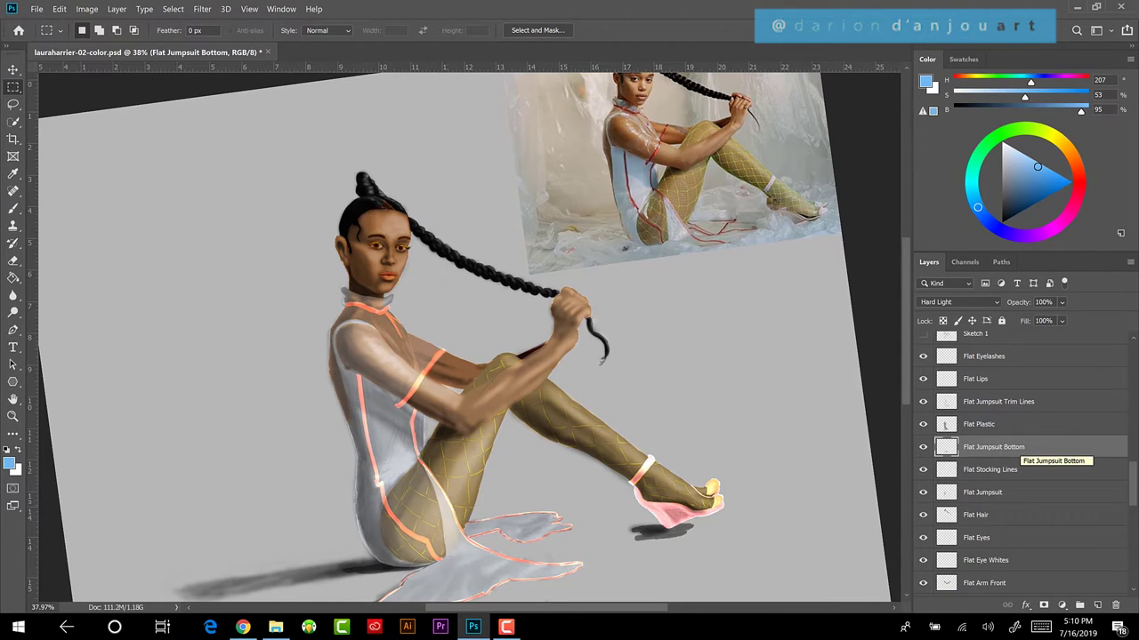
{"action": "left_click", "coordinate": [922, 447]}
{"action": "left_click", "coordinate": [923, 447]}
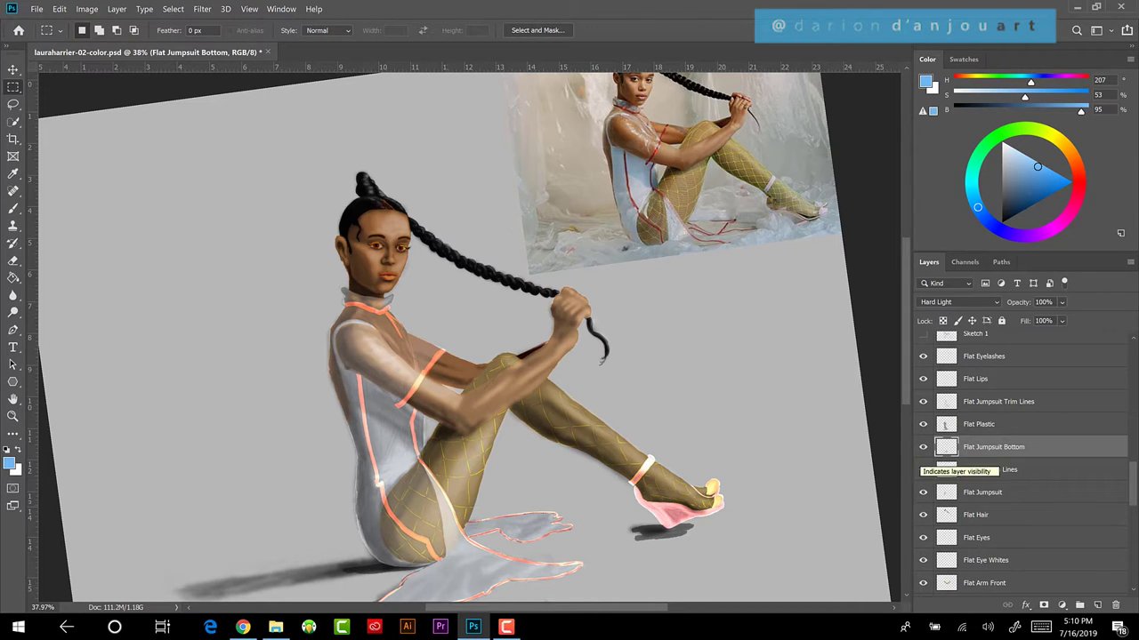
Step: Compare the Screen 38% Flat Plastic sheen on and off, then level the canvas and pick the Brush
{"action": "left_click", "coordinate": [996, 425]}
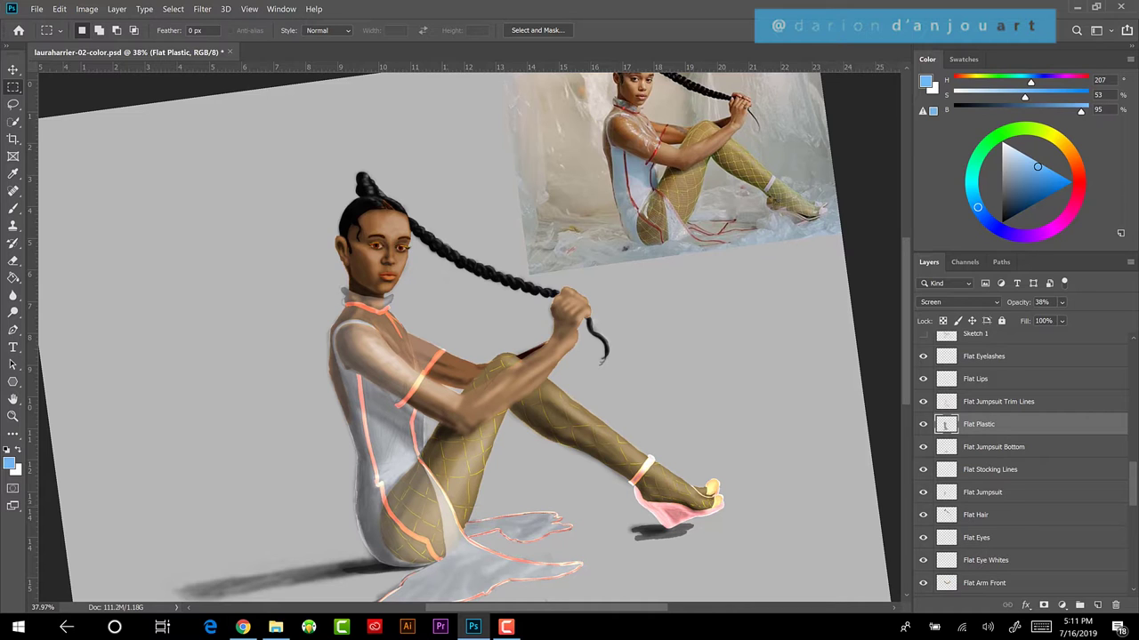
{"action": "left_click", "coordinate": [922, 424]}
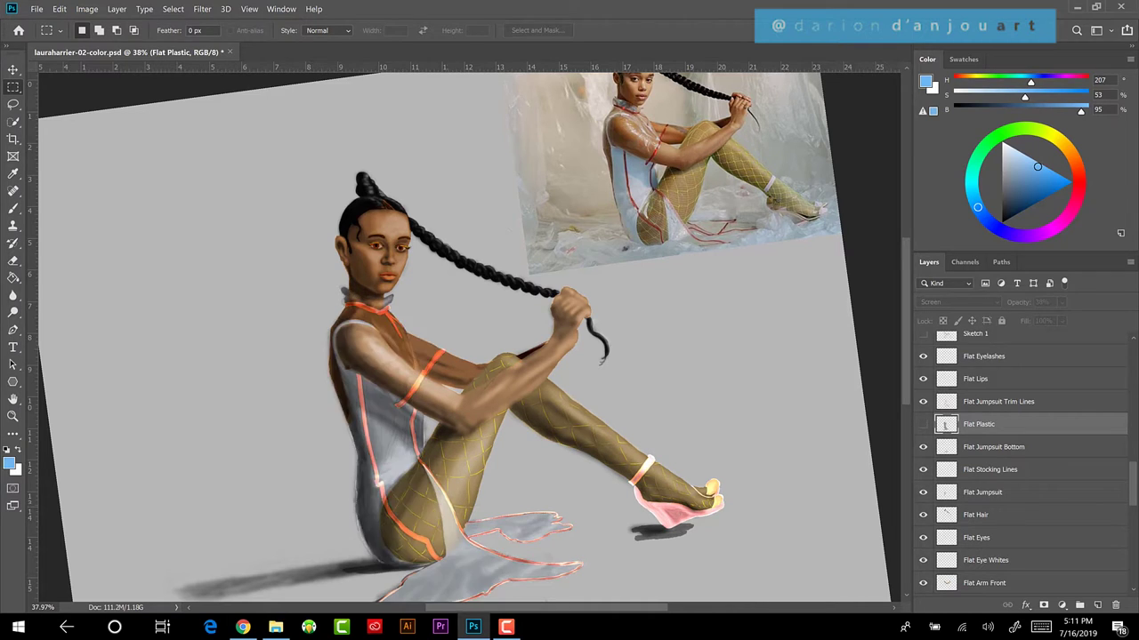
{"action": "left_click", "coordinate": [922, 425]}
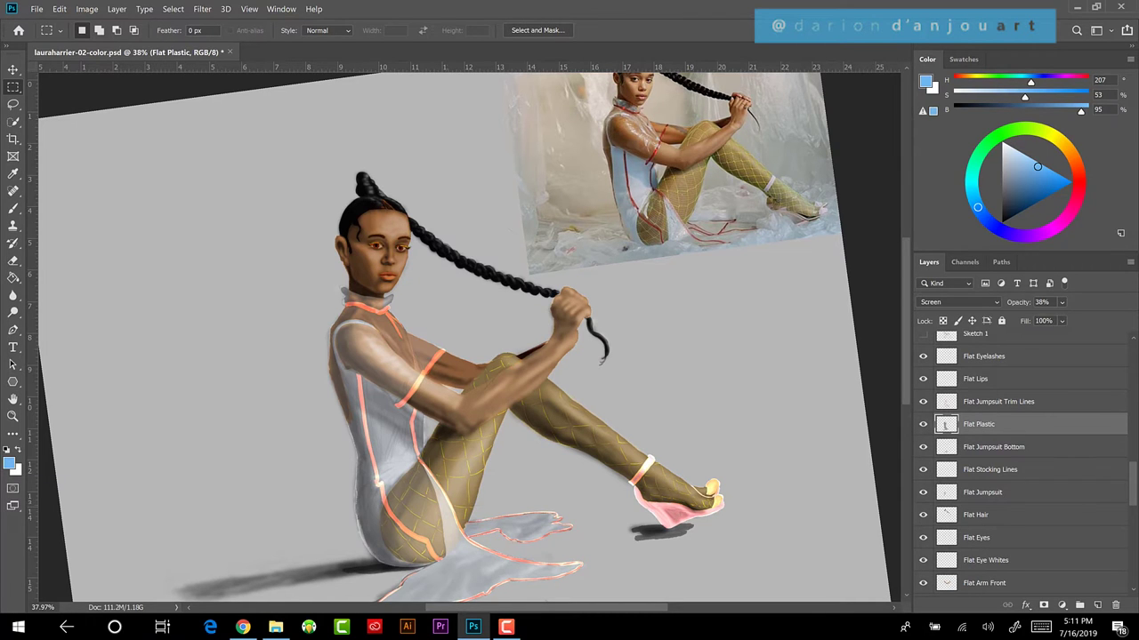
{"action": "left_click", "coordinate": [923, 424]}
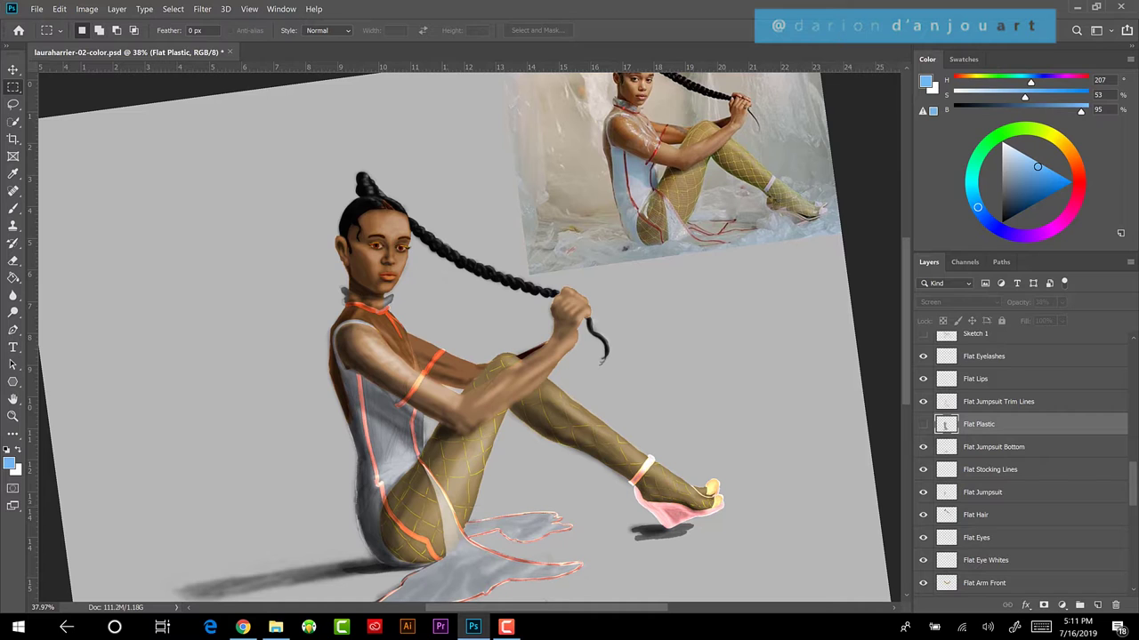
{"action": "left_click", "coordinate": [923, 424]}
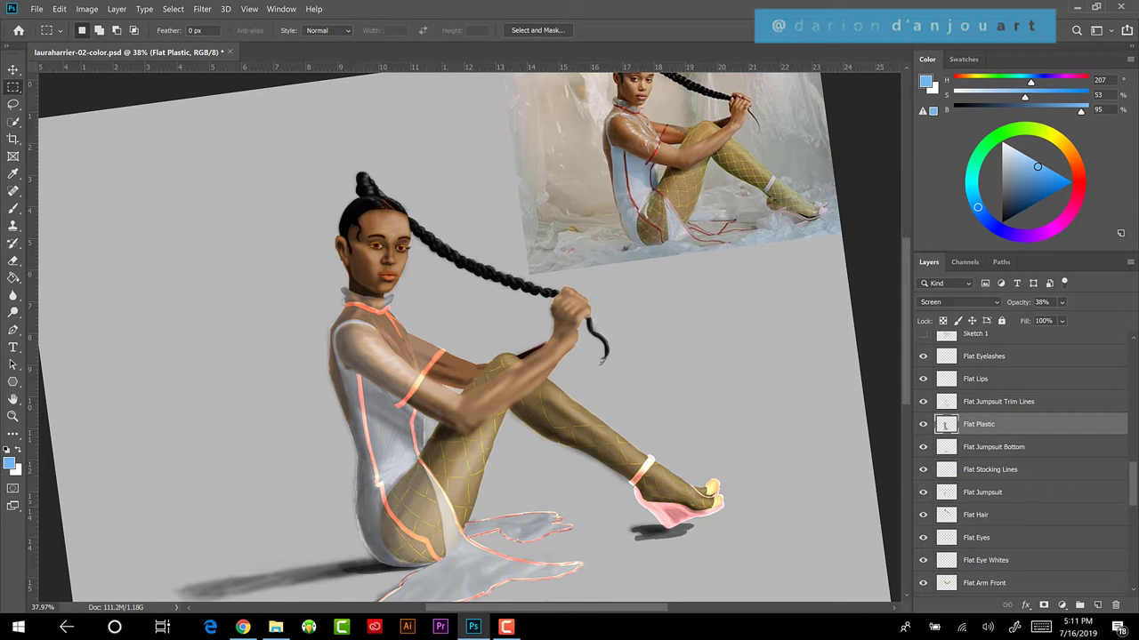
{"action": "left_click", "coordinate": [923, 425]}
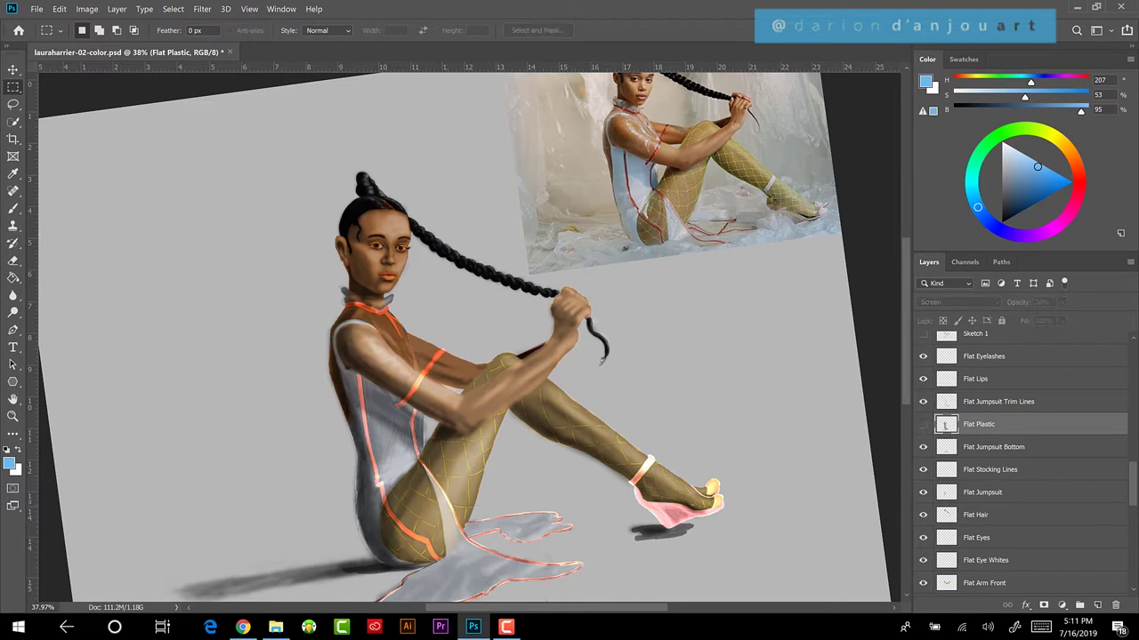
{"action": "left_click", "coordinate": [923, 424]}
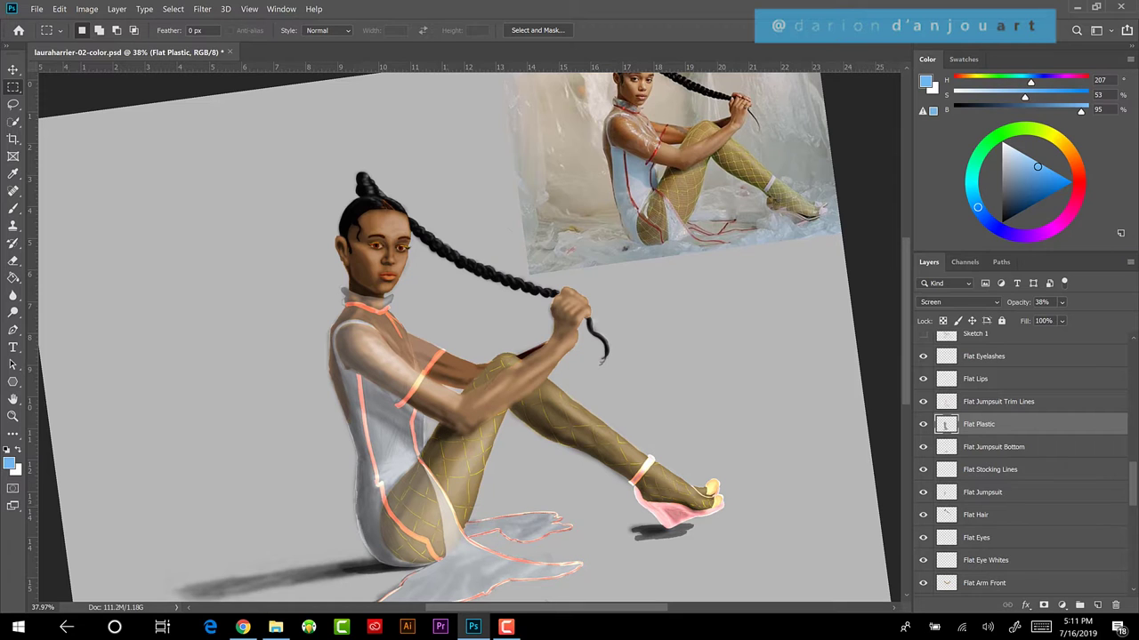
{"action": "key", "text": "Escape"}
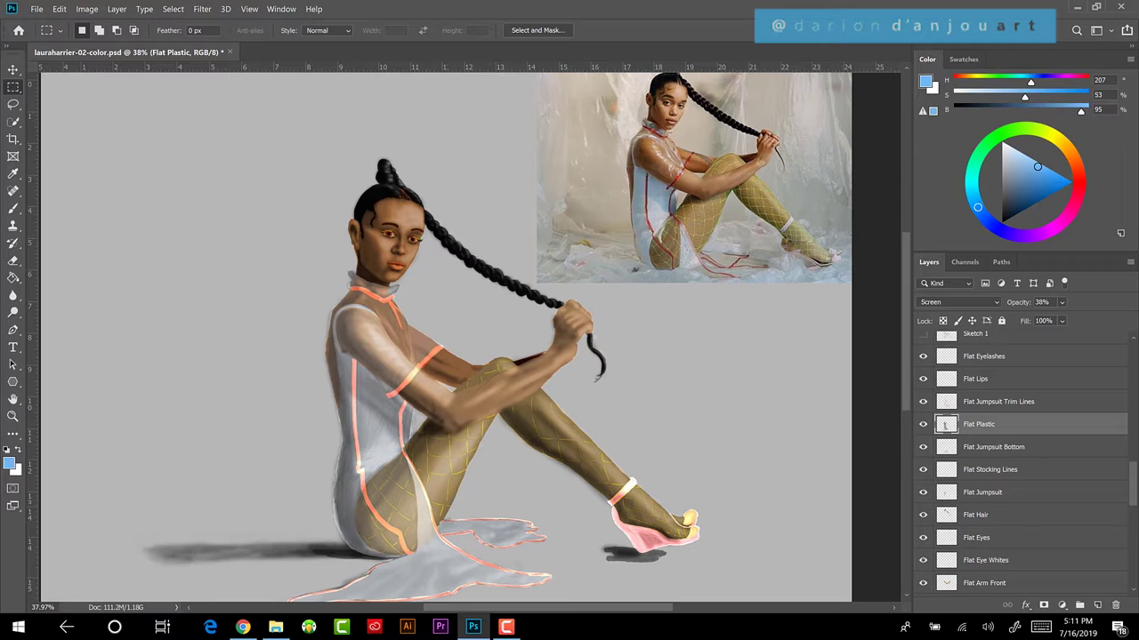
{"action": "key", "text": "b"}
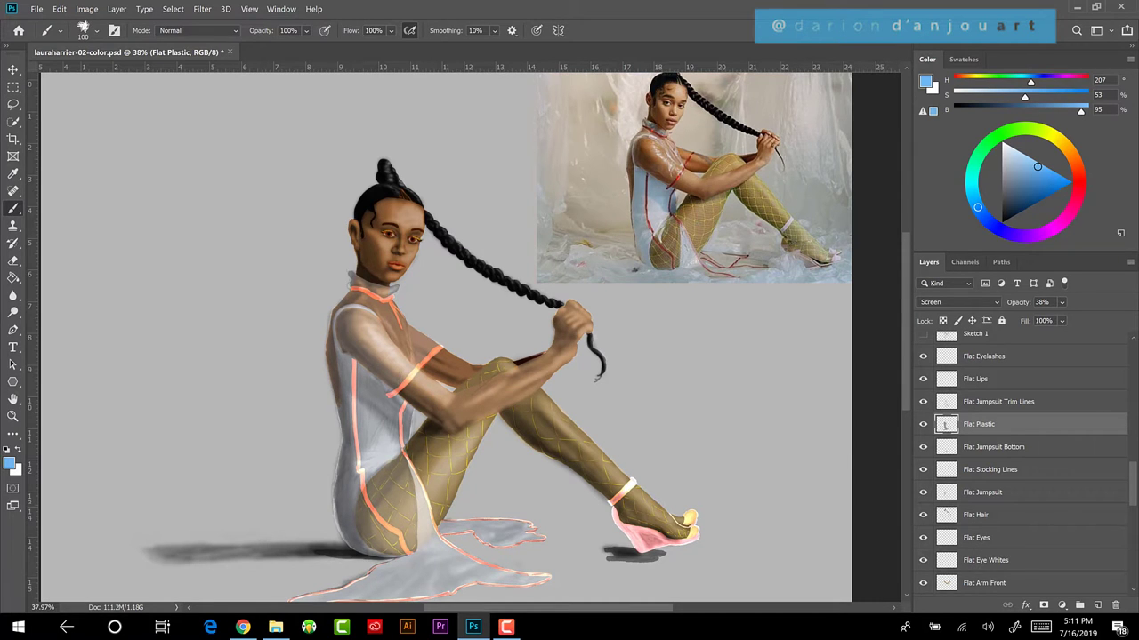
Step: Briefly hide and reshow Flat Jumpsuit Trim Lines, Flat Lips and Flat Eyelashes, then fit the canvas
{"action": "left_click", "coordinate": [998, 402]}
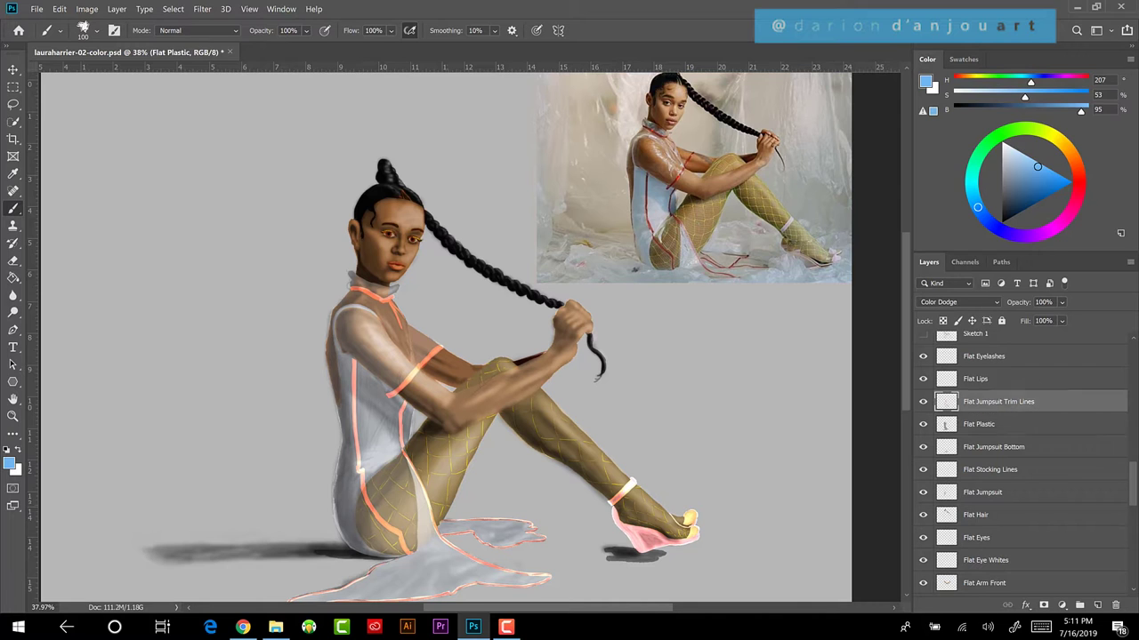
{"action": "left_click", "coordinate": [923, 401]}
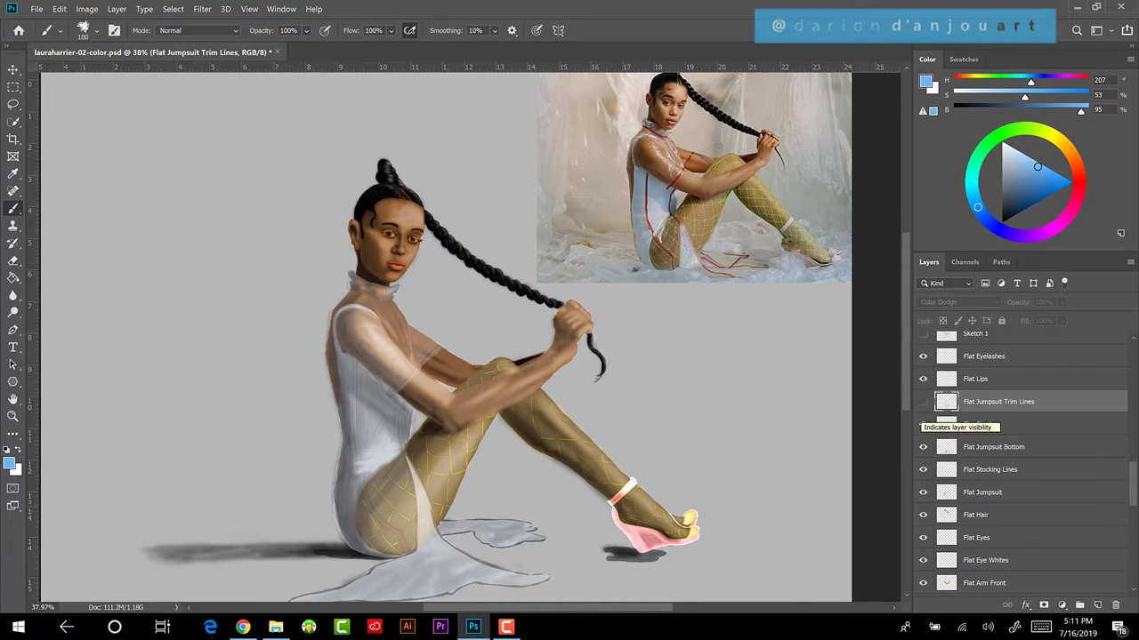
{"action": "left_click", "coordinate": [923, 401]}
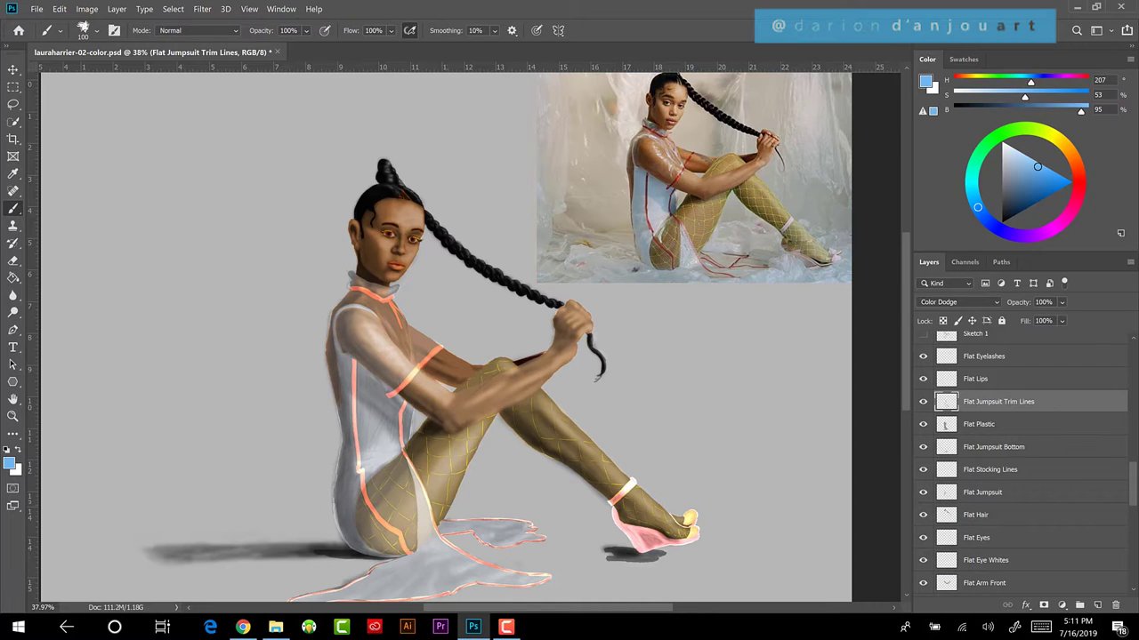
{"action": "left_click", "coordinate": [997, 379]}
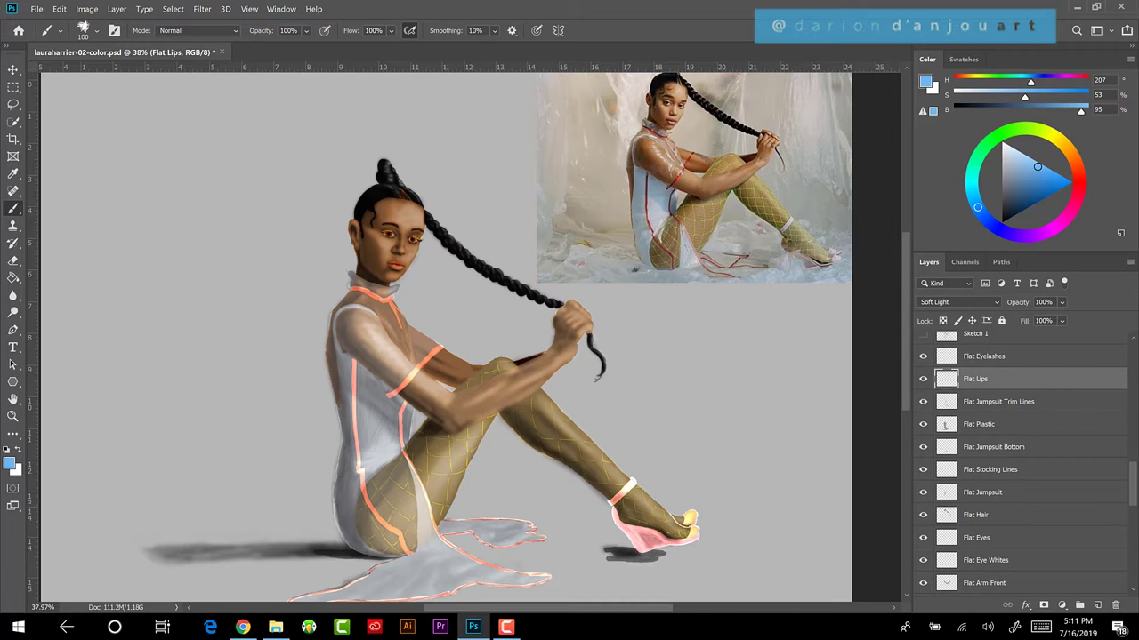
{"action": "key", "text": "ctrl+comma"}
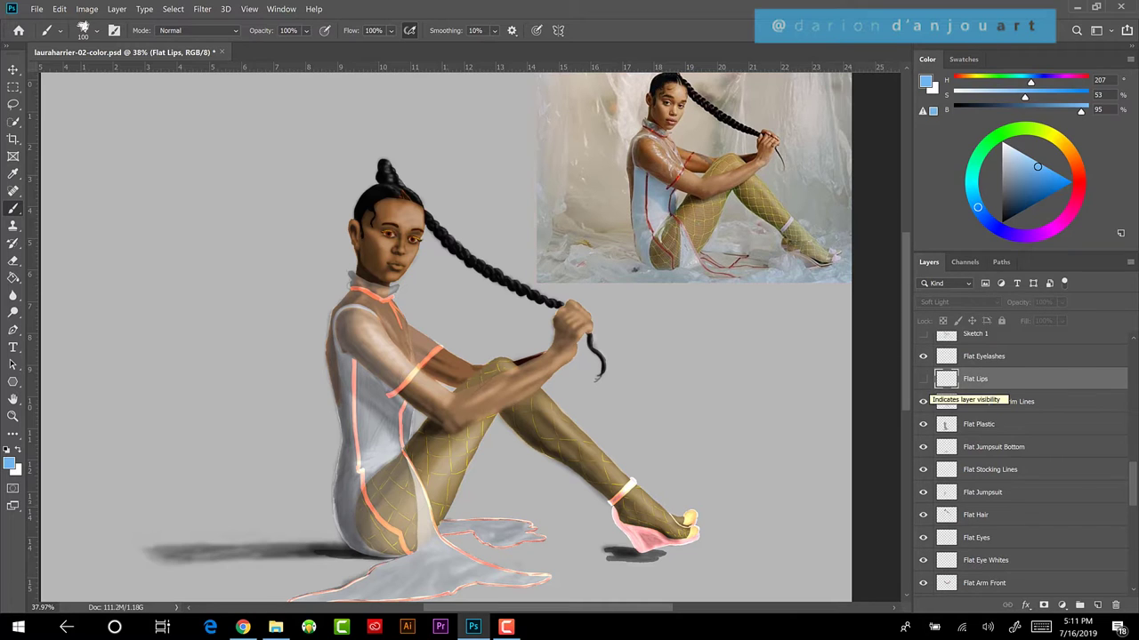
{"action": "left_click", "coordinate": [923, 379]}
{"action": "left_click", "coordinate": [987, 355]}
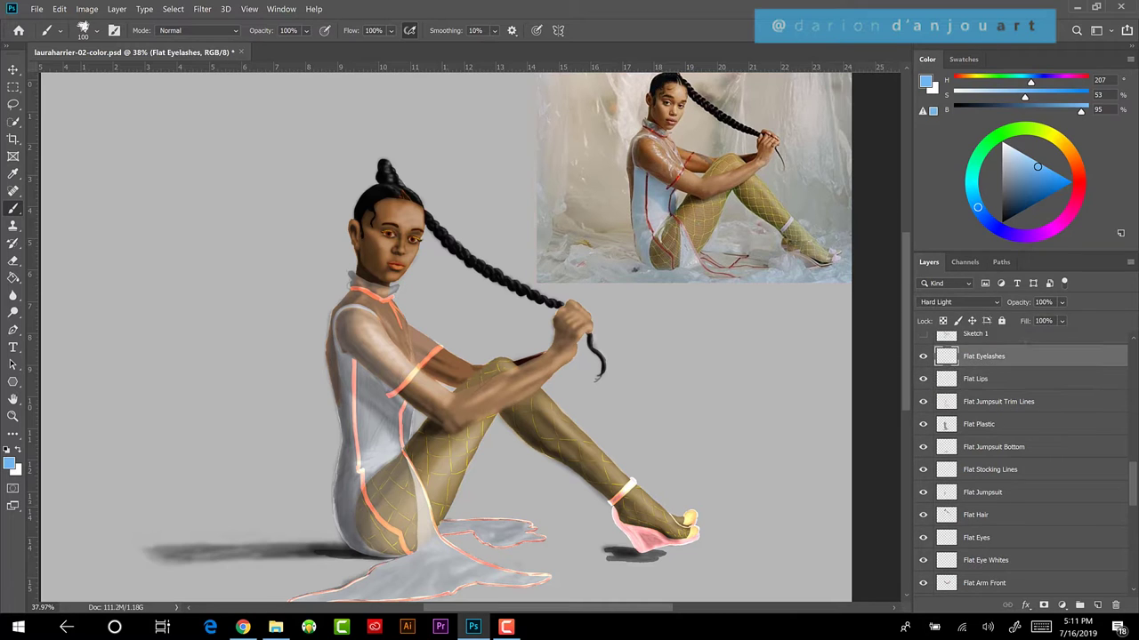
{"action": "key", "text": "ctrl+comma"}
{"action": "key", "text": "ctrl+comma"}
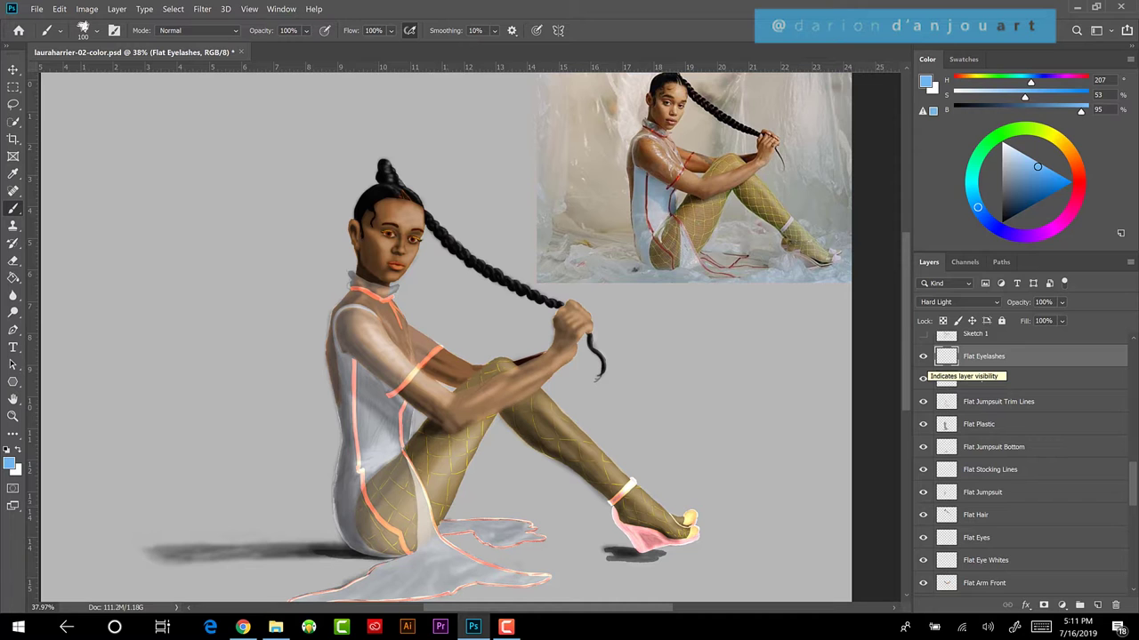
{"action": "key", "text": "ctrl+0"}
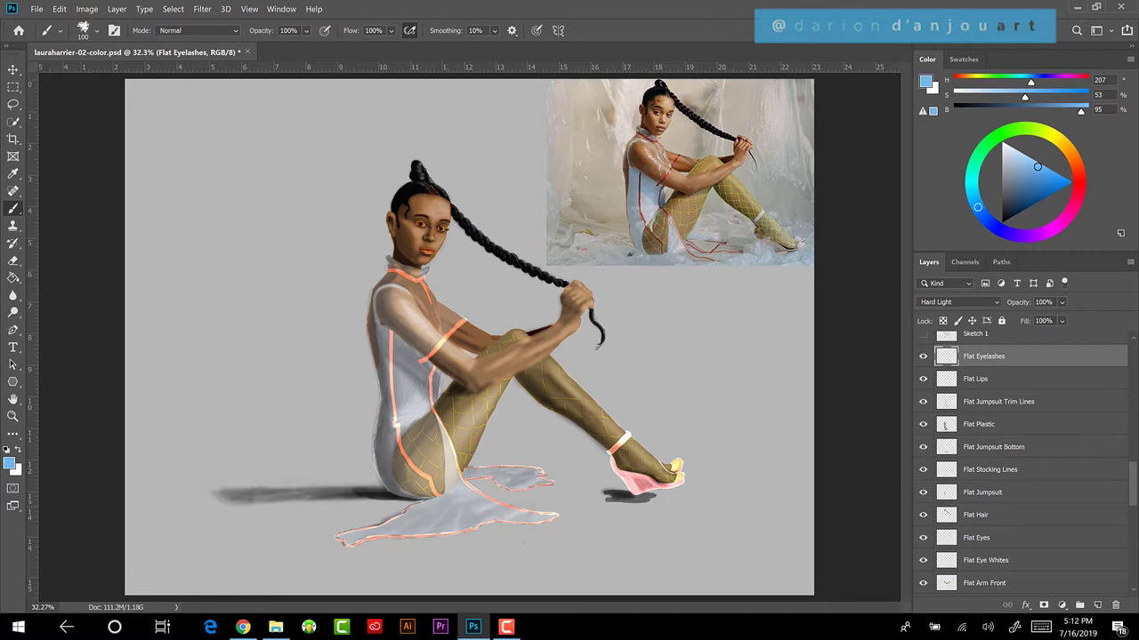
Step: Scroll the Layers panel down to the Lighting Club Left/Right and Flattened layers
{"action": "scroll", "coordinate": [1023, 462], "scroll_direction": "down", "scroll_amount": 3}
{"action": "scroll", "coordinate": [1023, 463], "scroll_direction": "down", "scroll_amount": 5}
{"action": "left_click_drag", "start_coordinate": [1116, 538], "coordinate": [1116, 539]}
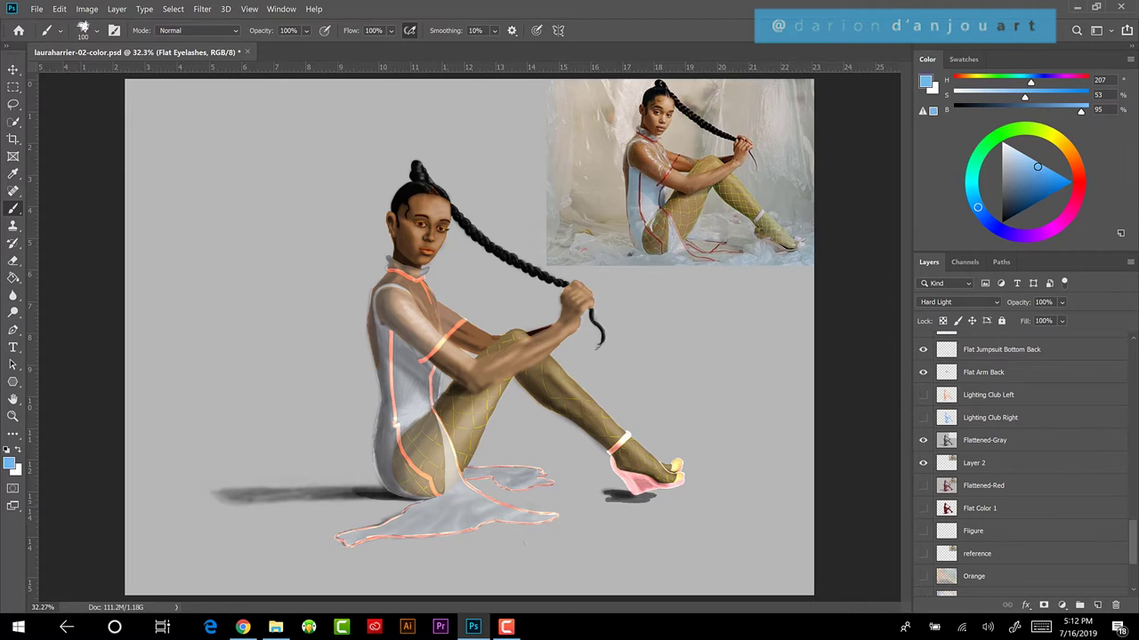
Step: Pick an orange paint colour and turn on and select Lighting Club Right (Vivid Light, 66%)
{"action": "left_click", "coordinate": [1075, 160]}
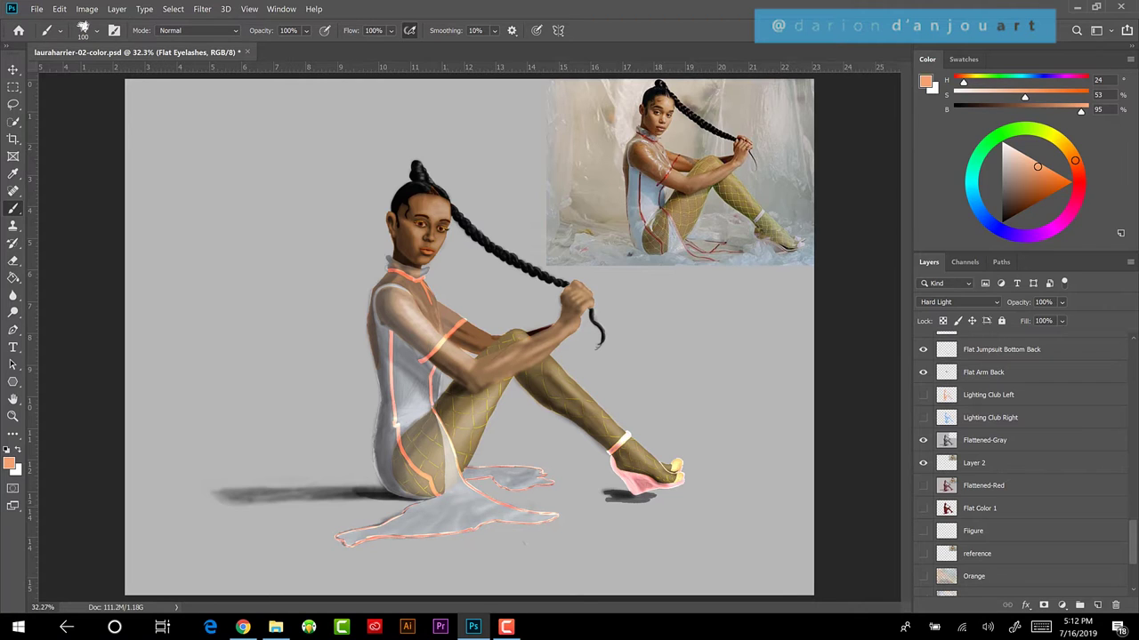
{"action": "left_click", "coordinate": [922, 417]}
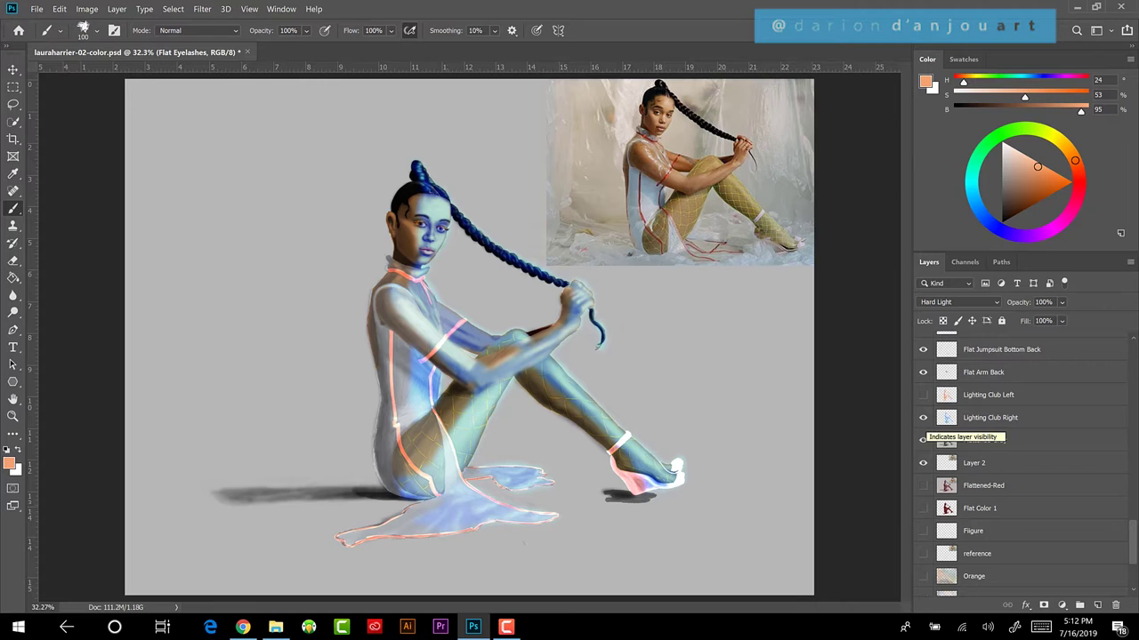
{"action": "left_click", "coordinate": [1005, 418]}
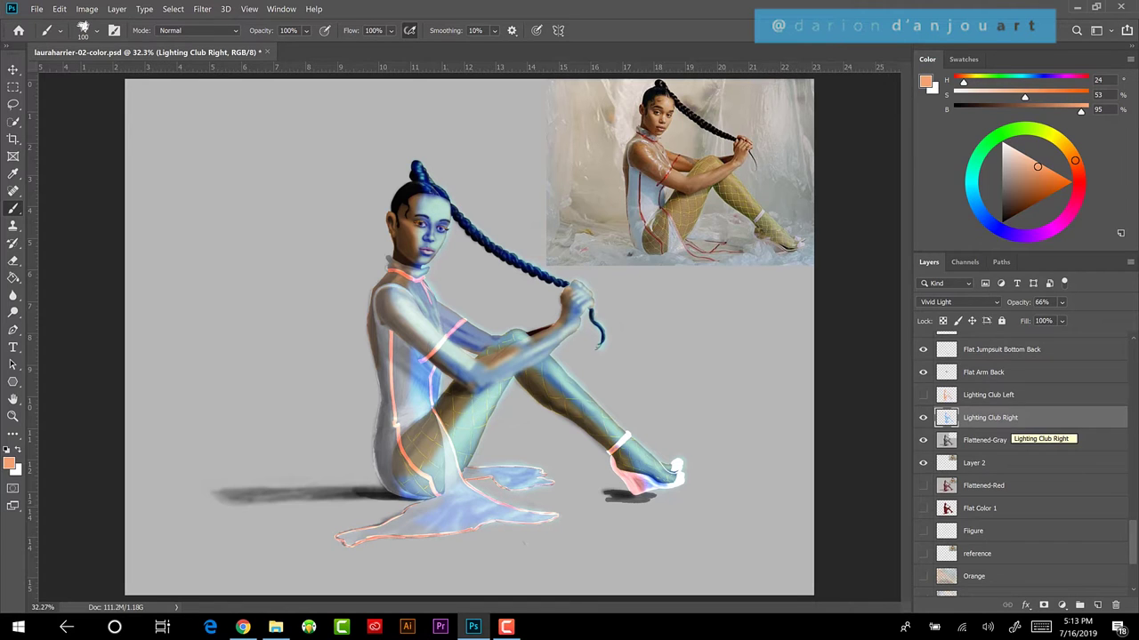
{"action": "left_click", "coordinate": [959, 302]}
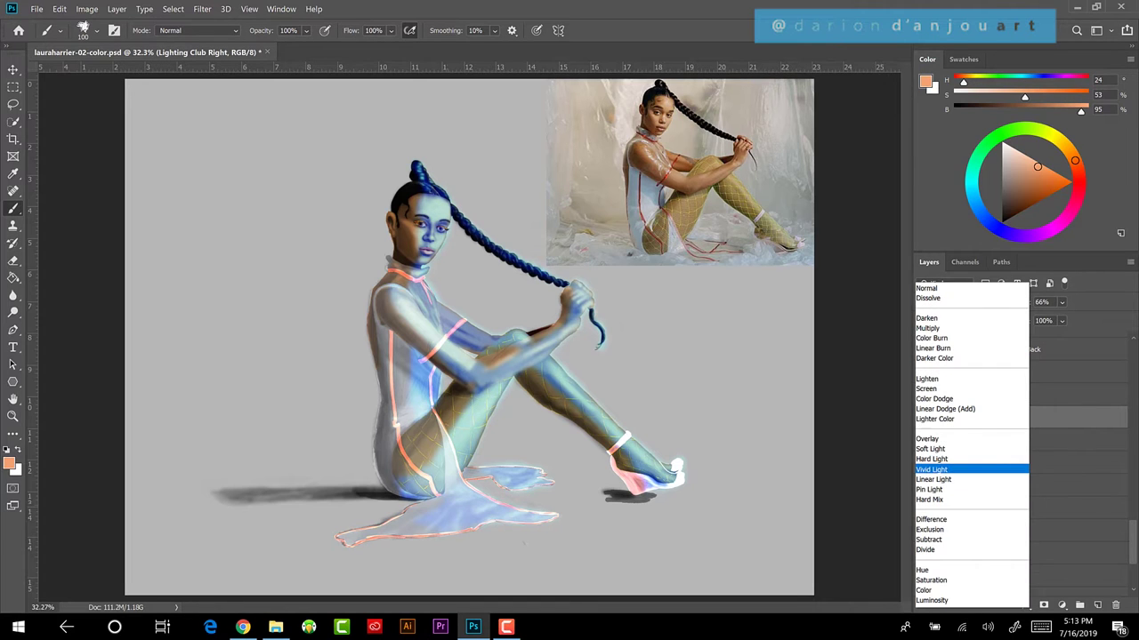
{"action": "left_click", "coordinate": [926, 438]}
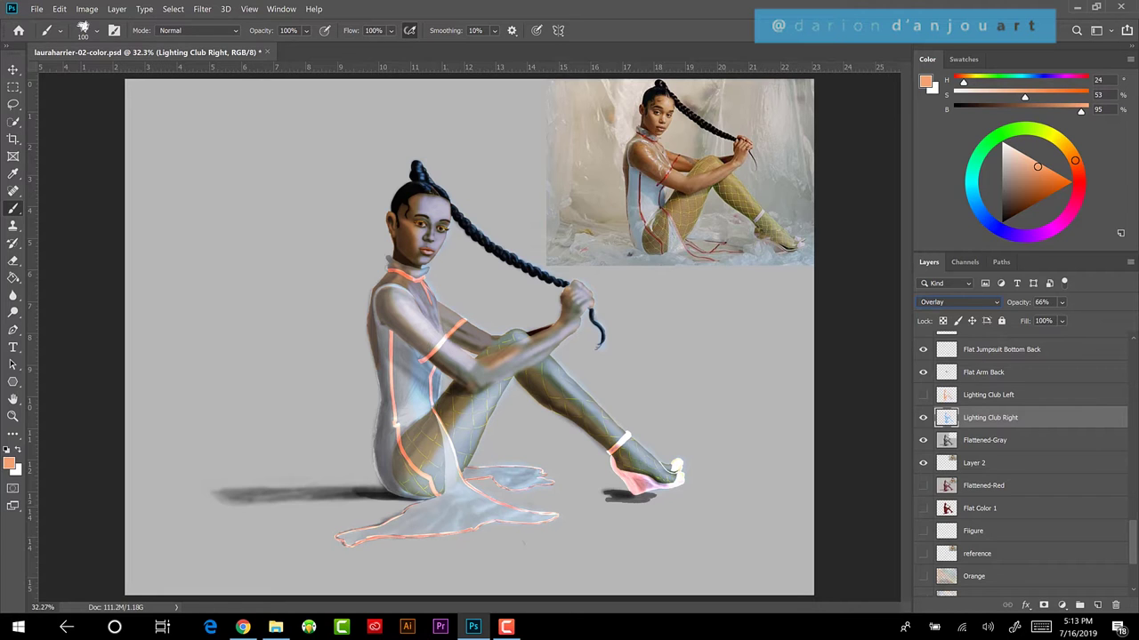
{"action": "key", "text": "alt+Down"}
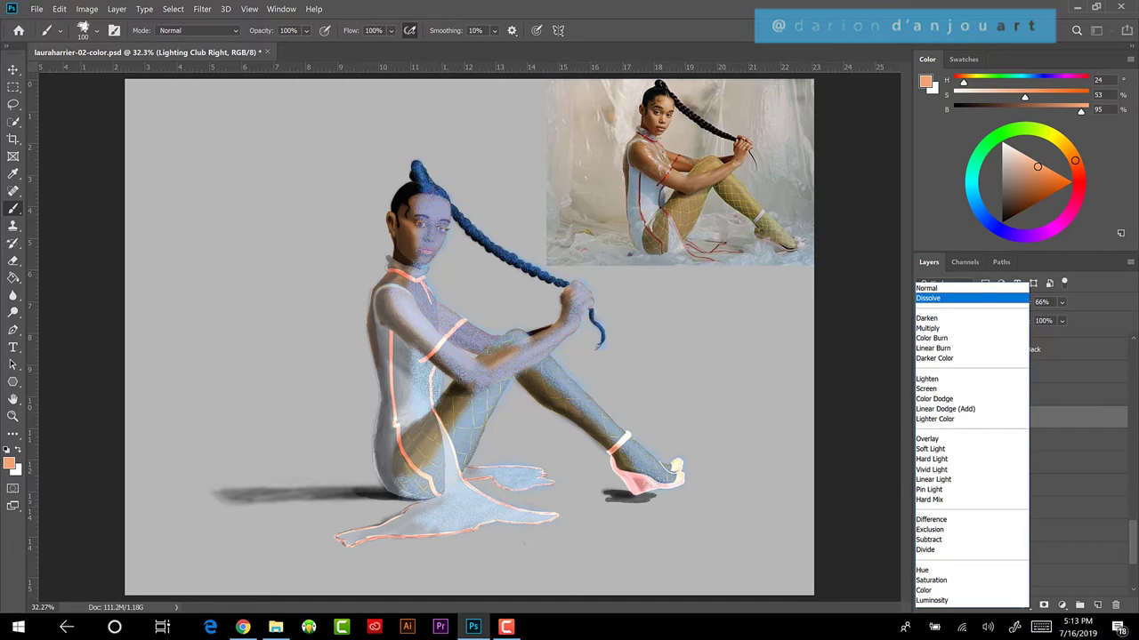
{"action": "key", "text": "v"}
{"action": "key", "text": "Return"}
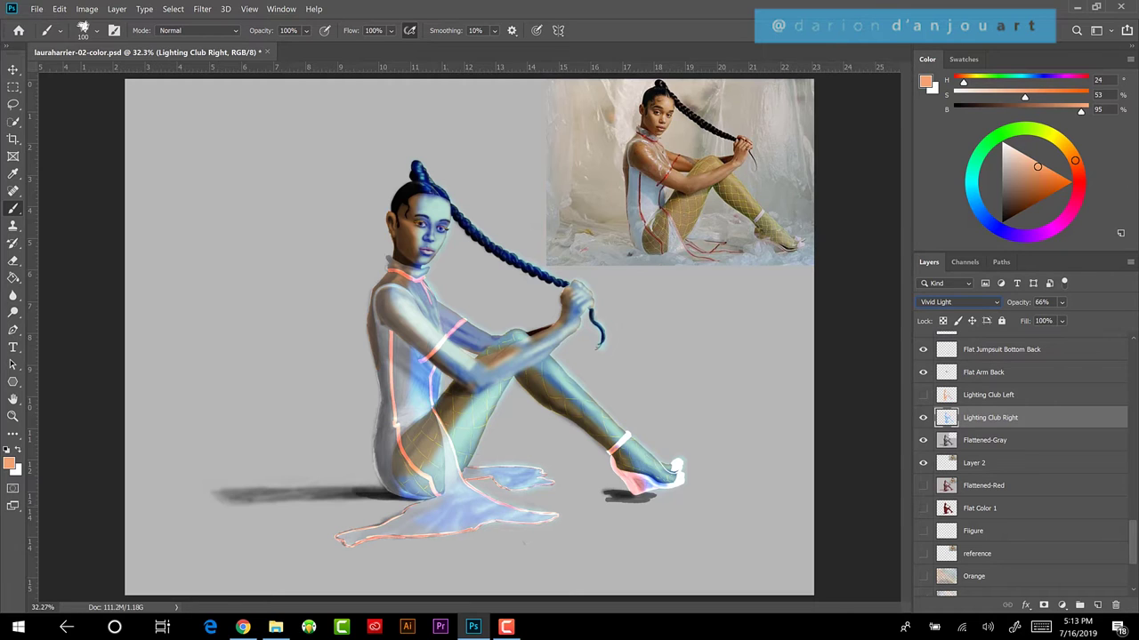
Step: Turn on Lighting Club Left, try Vivid Light, then return it to Pin Light at 30%
{"action": "left_click", "coordinate": [987, 395]}
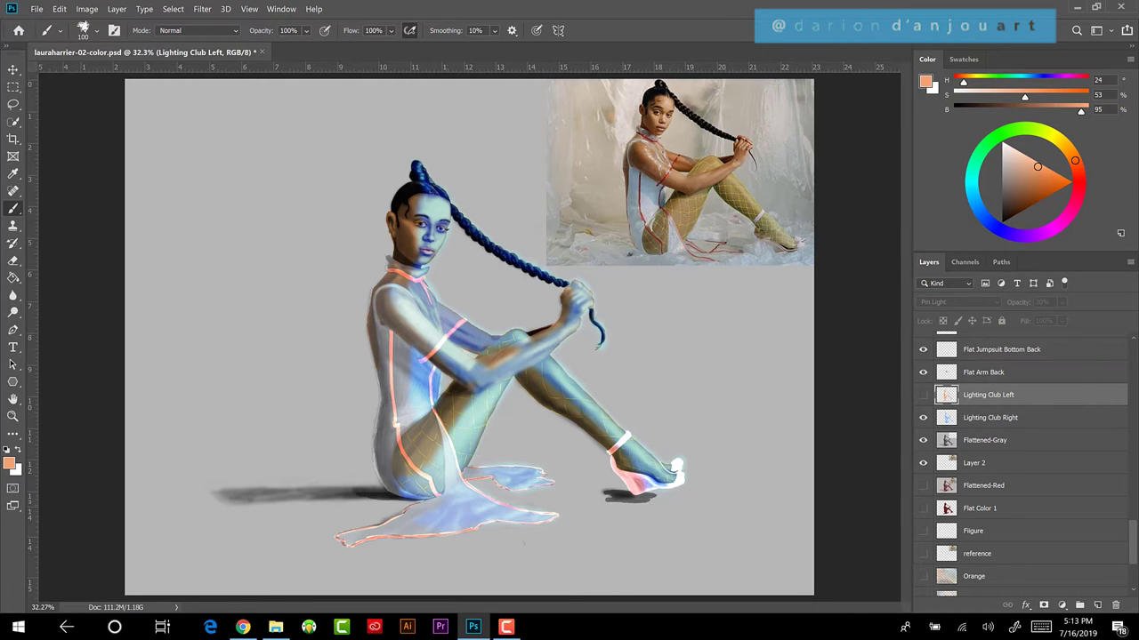
{"action": "key", "text": "ctrl+comma"}
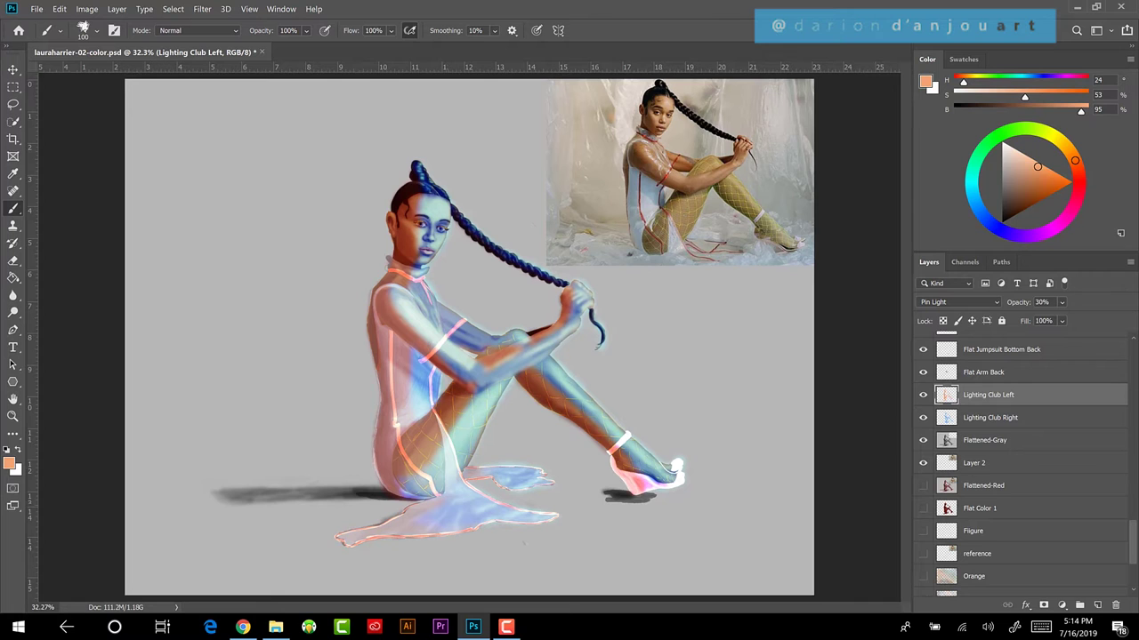
{"action": "left_click", "coordinate": [959, 302]}
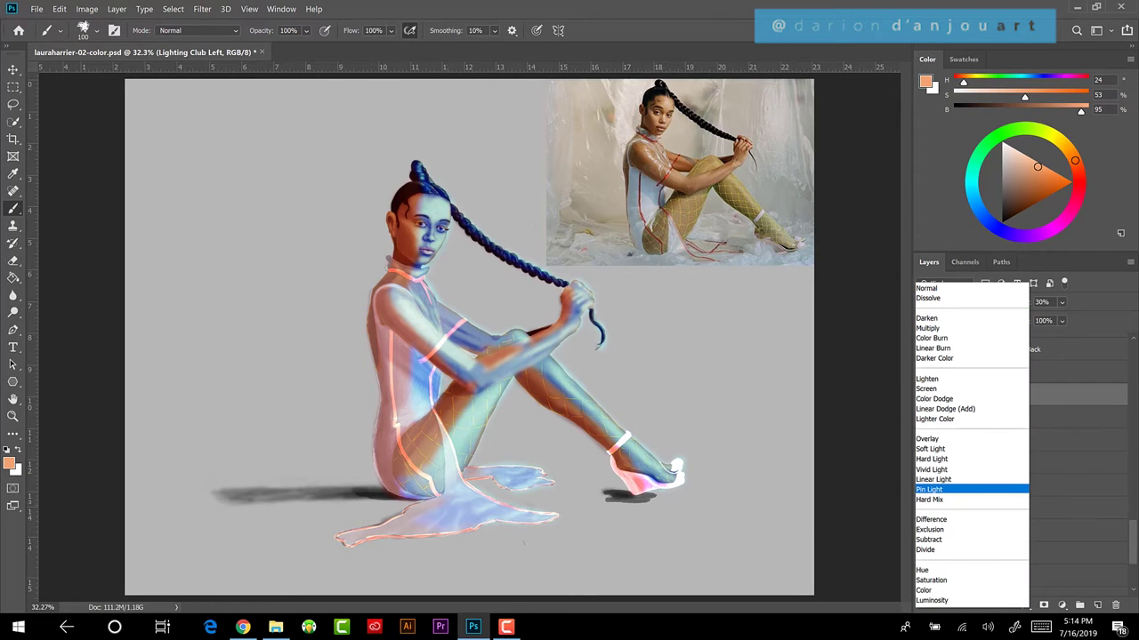
{"action": "key", "text": "Up"}
{"action": "key", "text": "Up"}
{"action": "key", "text": "Return"}
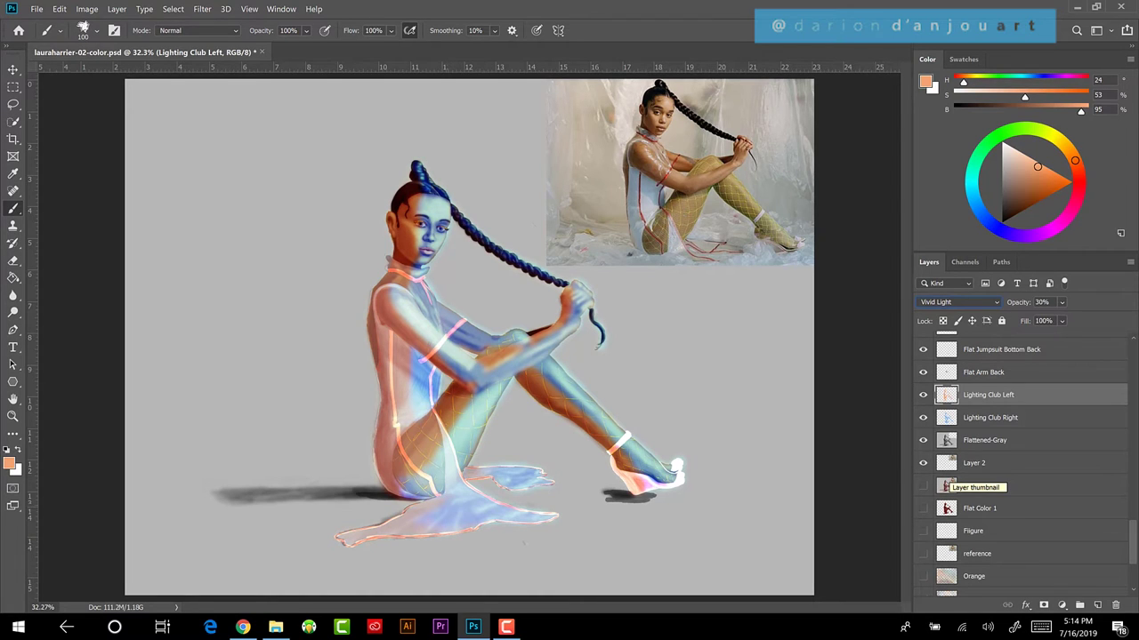
{"action": "left_click", "coordinate": [959, 302]}
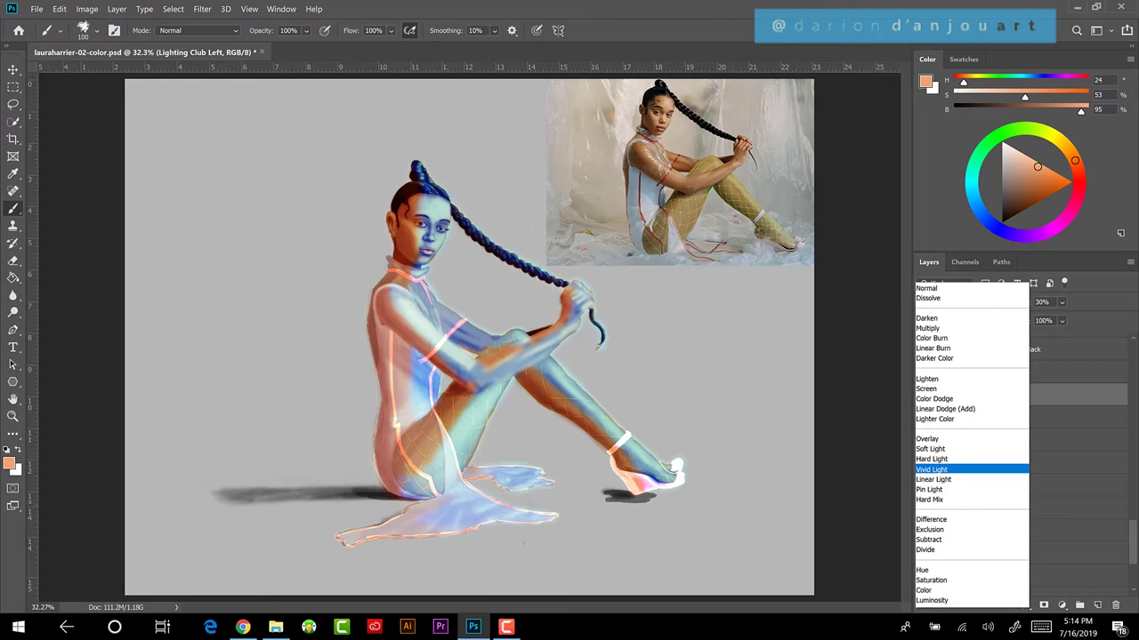
{"action": "key", "text": "Down"}
{"action": "key", "text": "Down"}
{"action": "key", "text": "Return"}
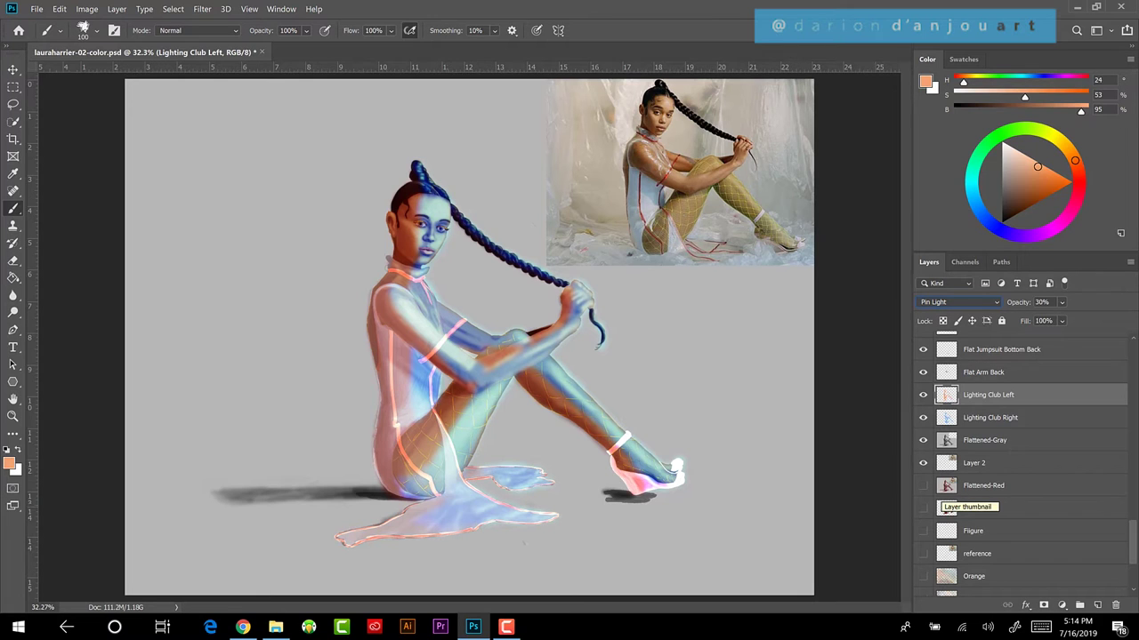
Step: Hide the arm, jumpsuit, legs, heels, hair, eyes and stocking flat layers, leaving the grey figure
{"action": "scroll", "coordinate": [947, 498], "scroll_direction": "up", "scroll_amount": 5}
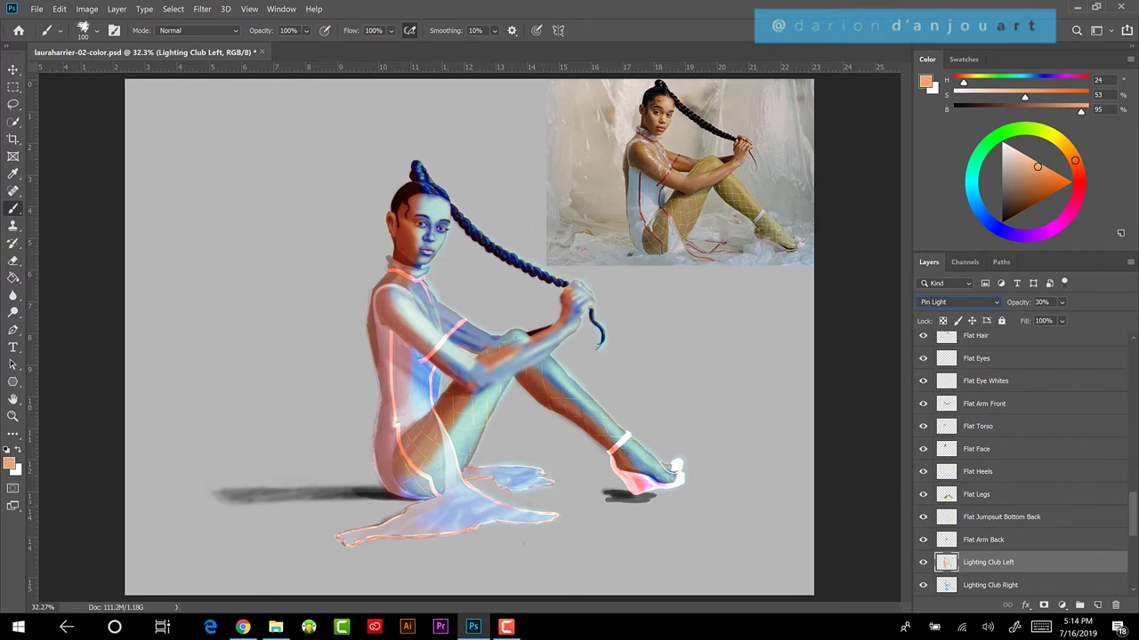
{"action": "scroll", "coordinate": [1023, 463], "scroll_direction": "down", "scroll_amount": 2}
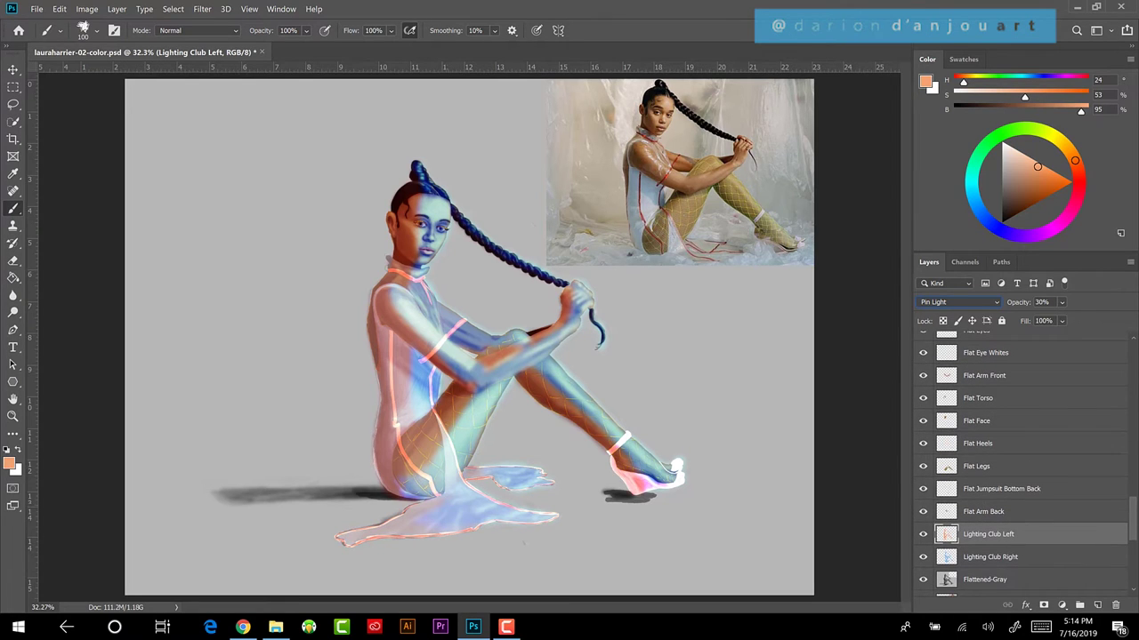
{"action": "left_click", "coordinate": [922, 512]}
{"action": "left_click_drag", "start_coordinate": [922, 488], "coordinate": [923, 353]}
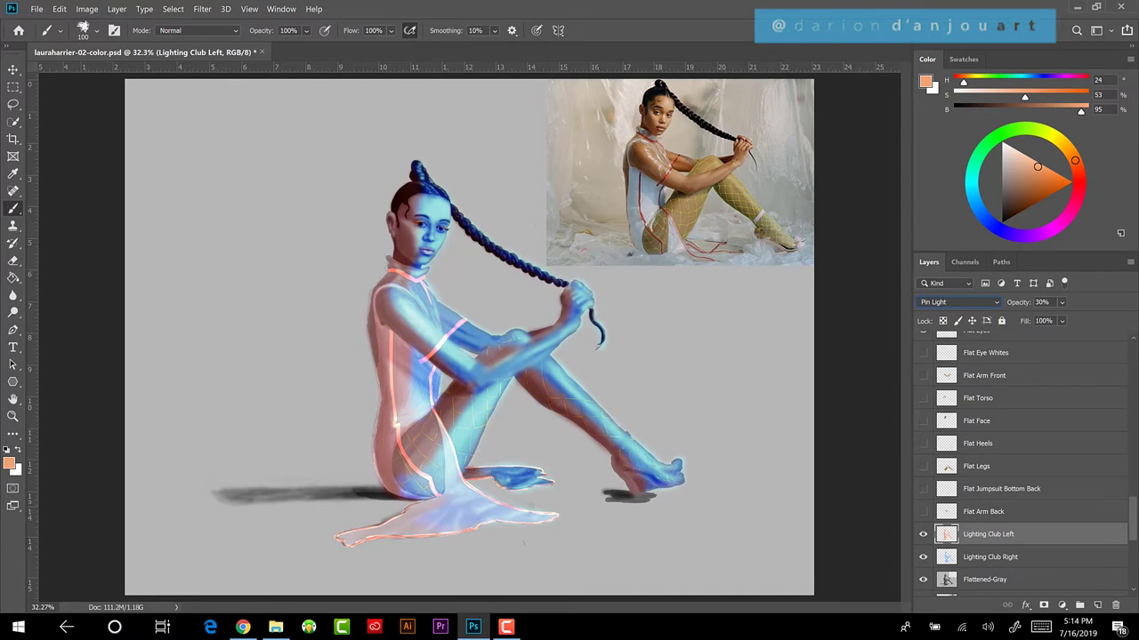
{"action": "scroll", "coordinate": [1023, 463], "scroll_direction": "up", "scroll_amount": 5}
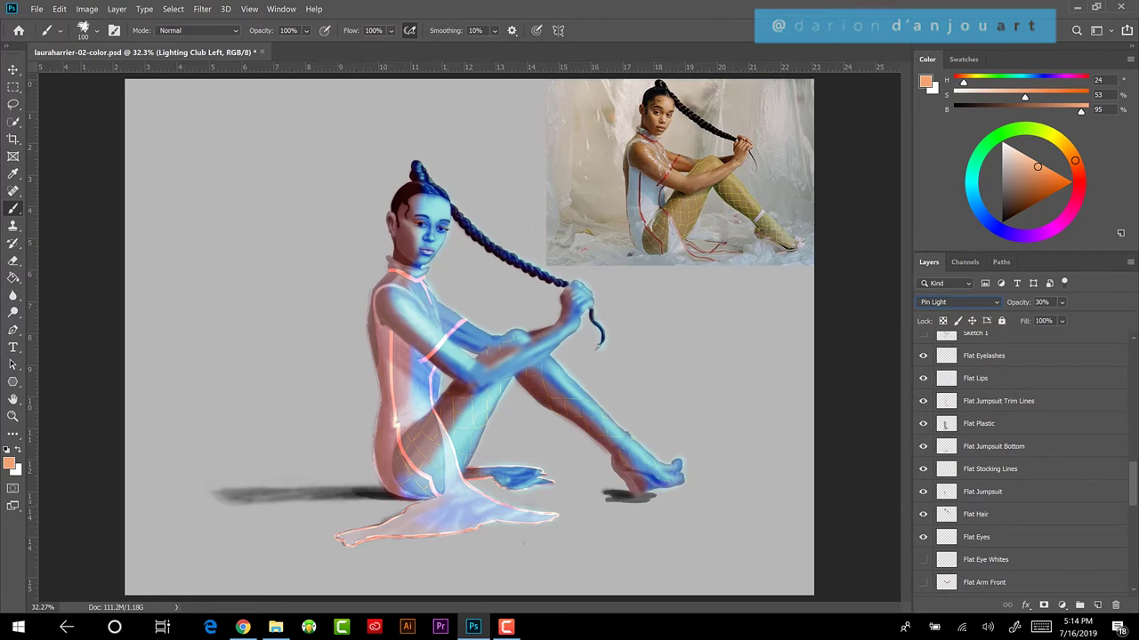
{"action": "left_click_drag", "start_coordinate": [923, 539], "coordinate": [923, 354]}
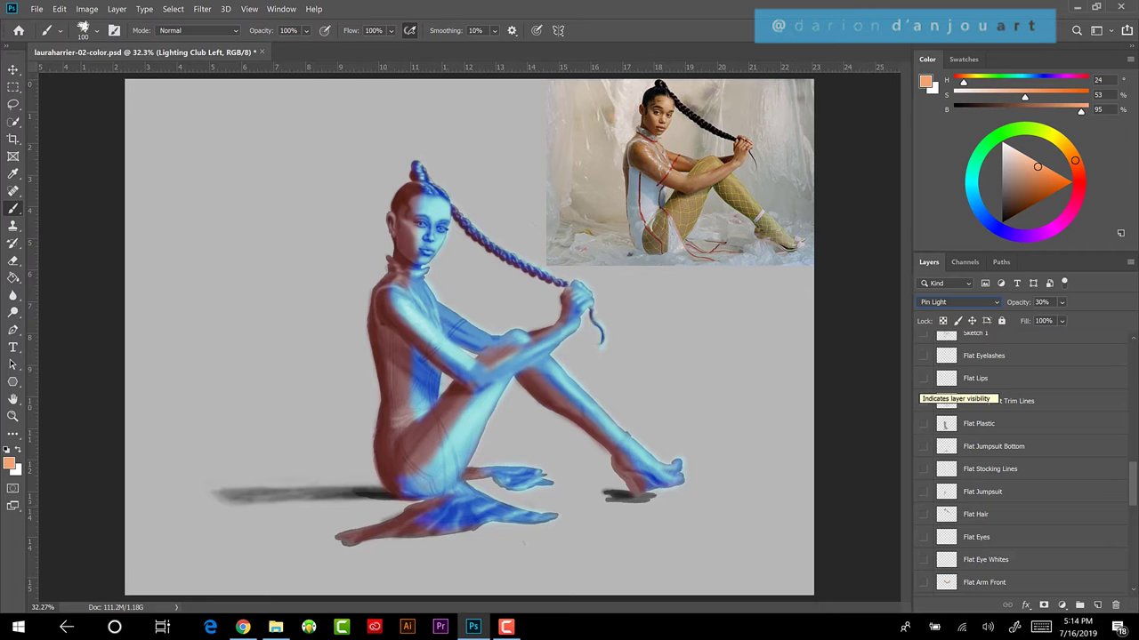
{"action": "scroll", "coordinate": [1023, 462], "scroll_direction": "up", "scroll_amount": 2}
{"action": "scroll", "coordinate": [1023, 463], "scroll_direction": "down", "scroll_amount": 5}
{"action": "scroll", "coordinate": [1023, 462], "scroll_direction": "down", "scroll_amount": 3}
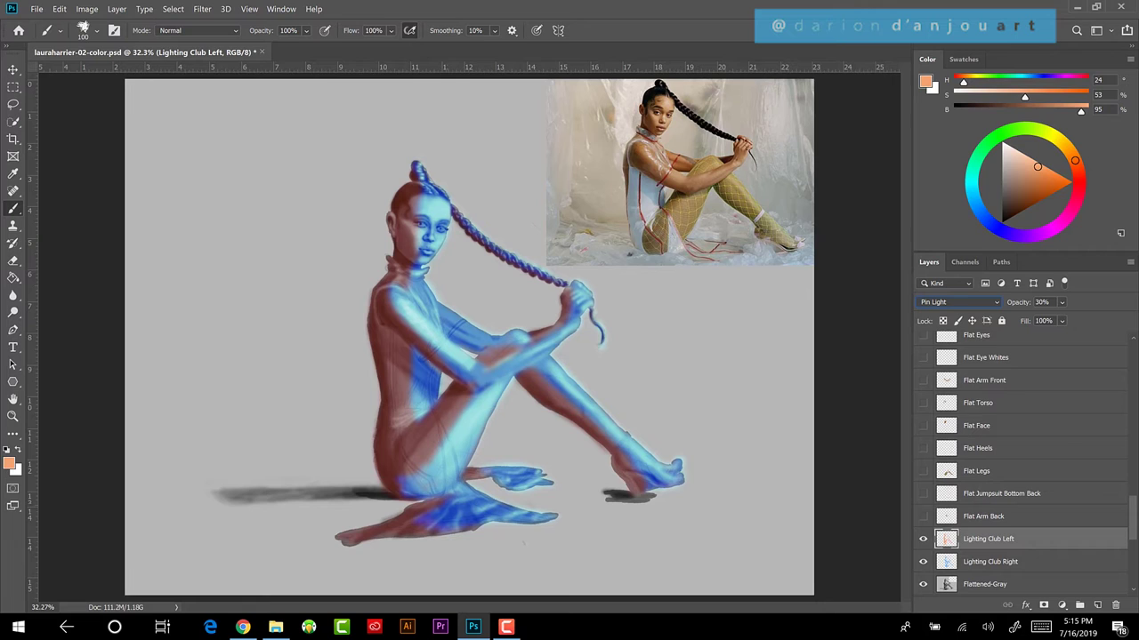
{"action": "scroll", "coordinate": [1023, 462], "scroll_direction": "down", "scroll_amount": 2}
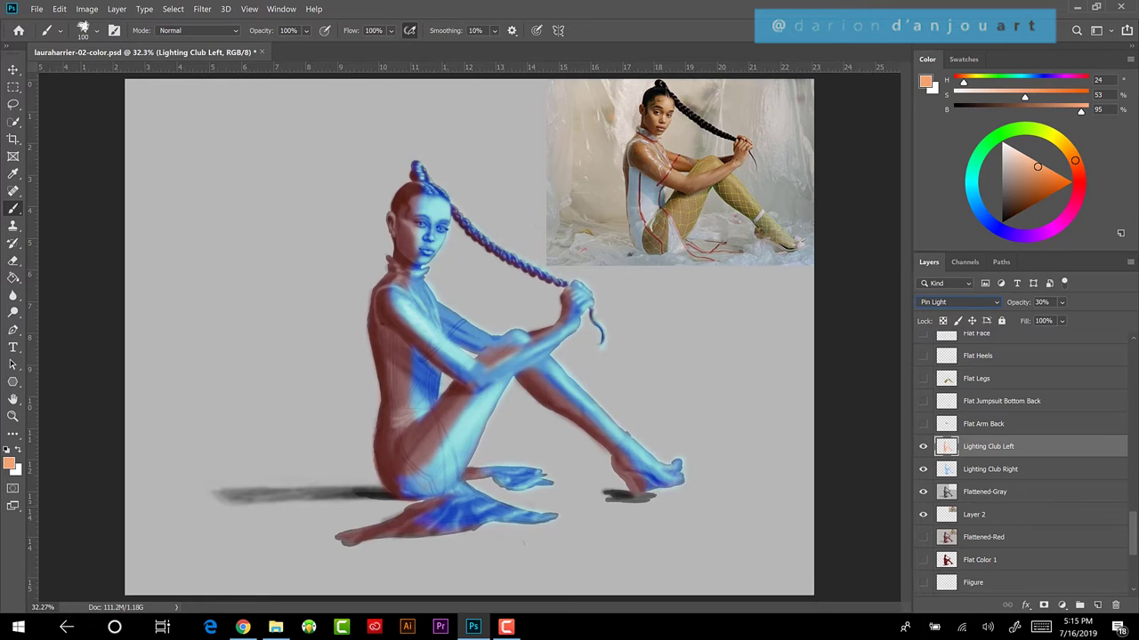
Step: Compare Flattened-Gray and Layer 2 visibility, swap to blue, and set Lighting Club Left to Normal
{"action": "left_click", "coordinate": [922, 492]}
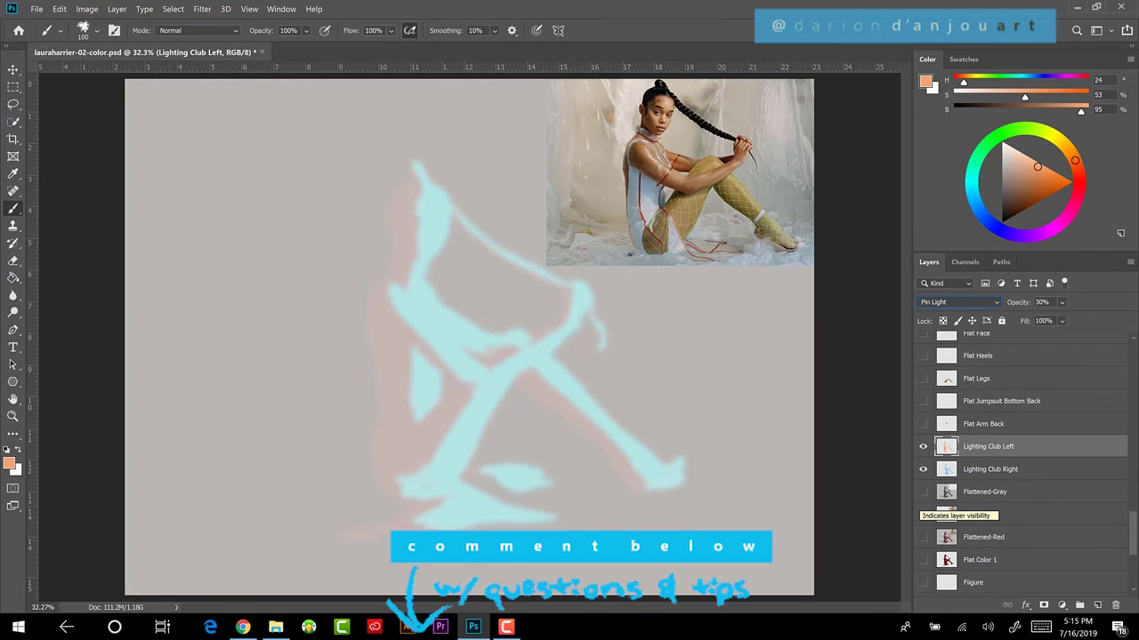
{"action": "left_click", "coordinate": [922, 514]}
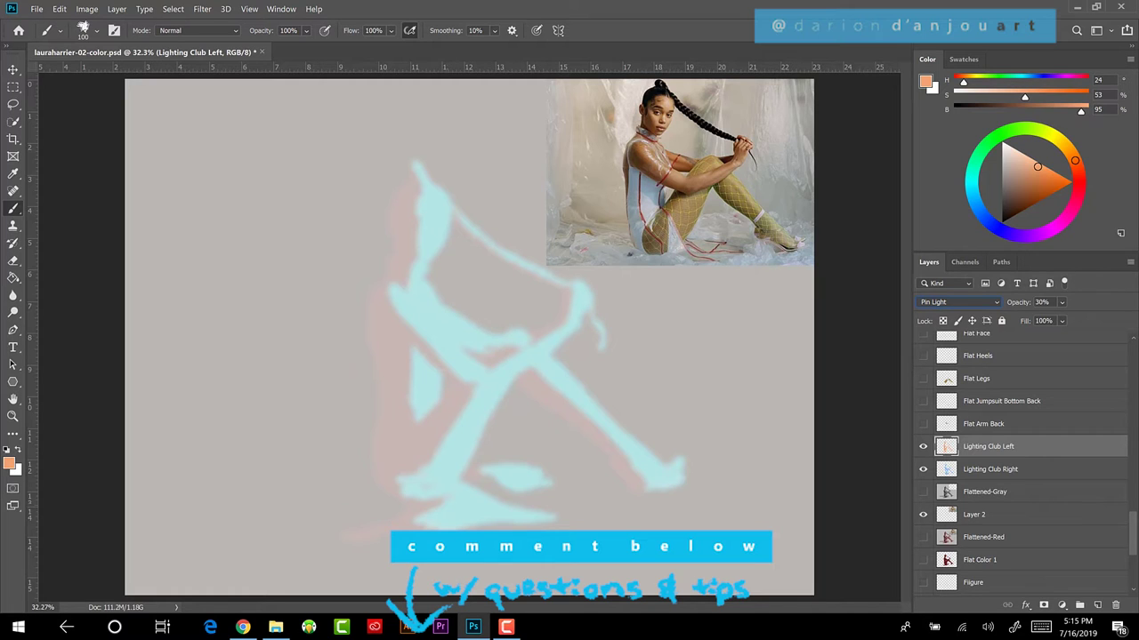
{"action": "key", "text": "x"}
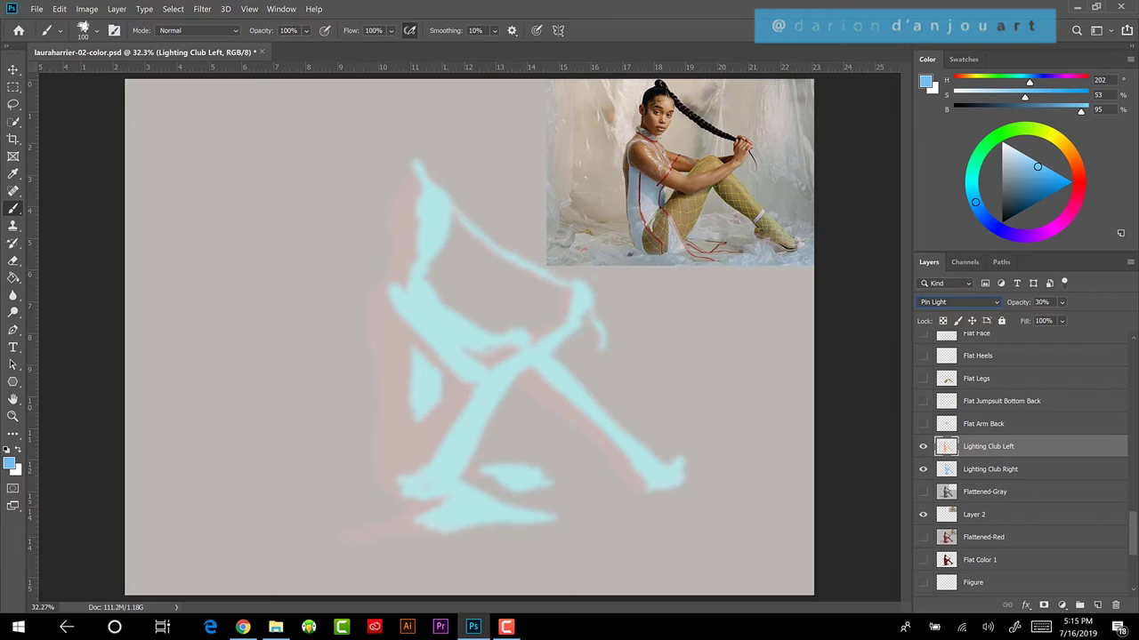
{"action": "left_click", "coordinate": [922, 491]}
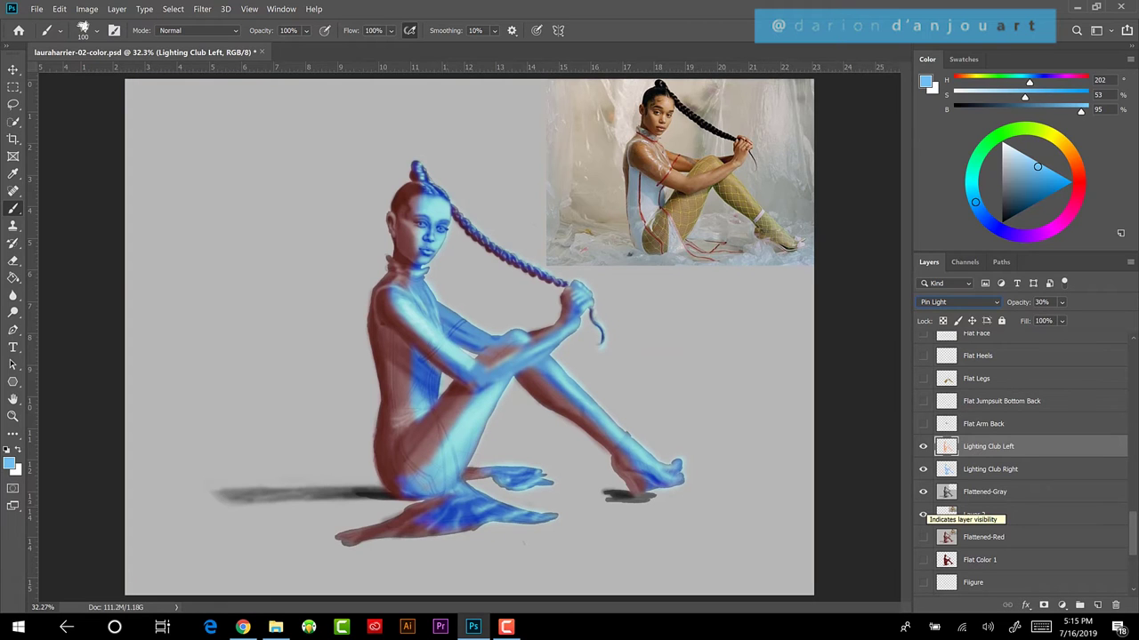
{"action": "left_click", "coordinate": [959, 302]}
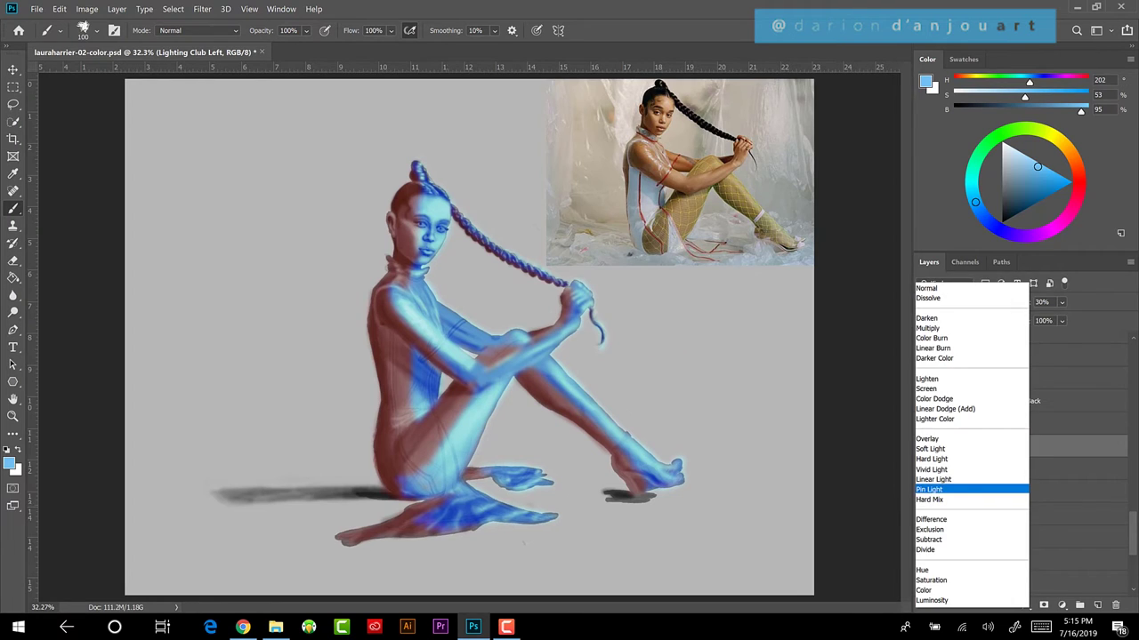
{"action": "key", "text": "Home"}
{"action": "key", "text": "Return"}
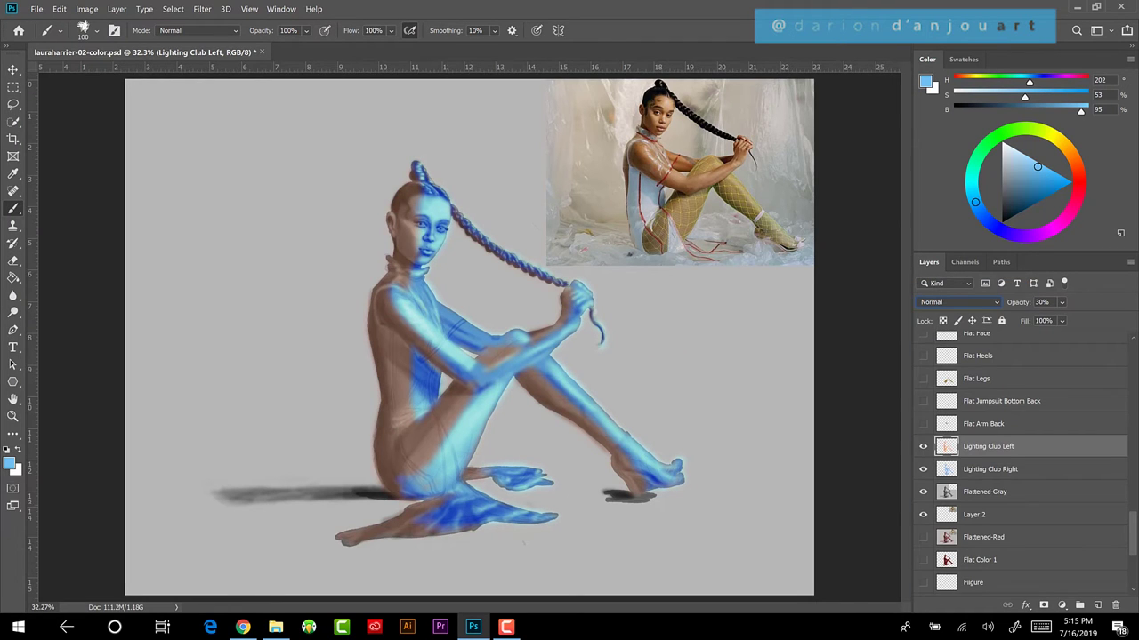
Step: Hide Layer 2's reference photo and set Lighting Club Right to Normal over the Flattened-Gray figure
{"action": "left_click", "coordinate": [922, 491]}
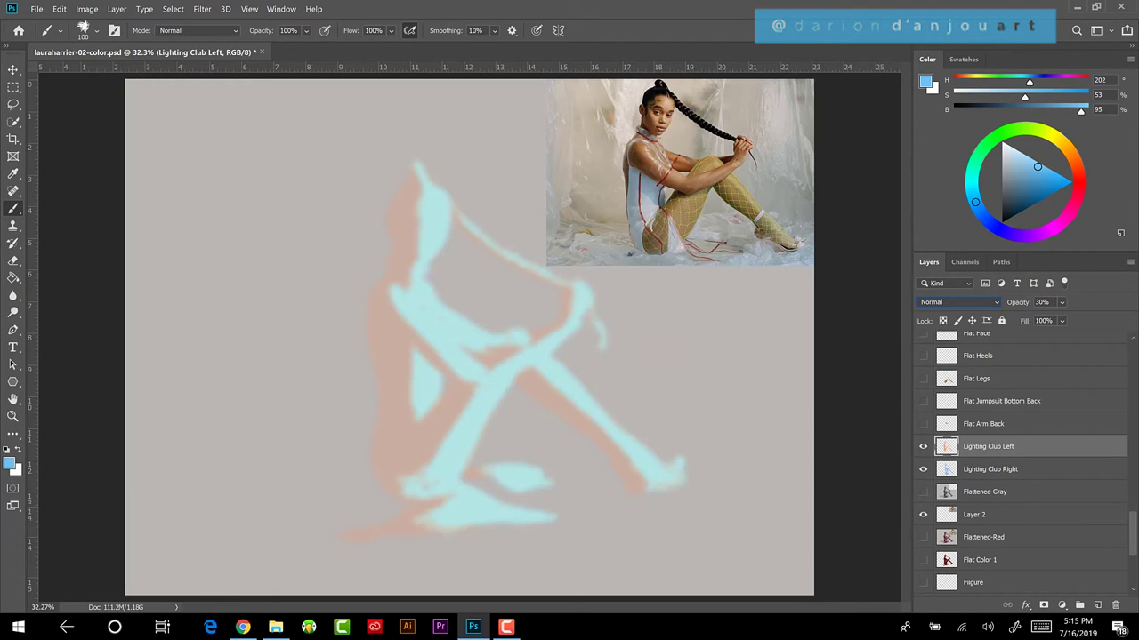
{"action": "left_click", "coordinate": [922, 514]}
{"action": "left_click", "coordinate": [989, 470]}
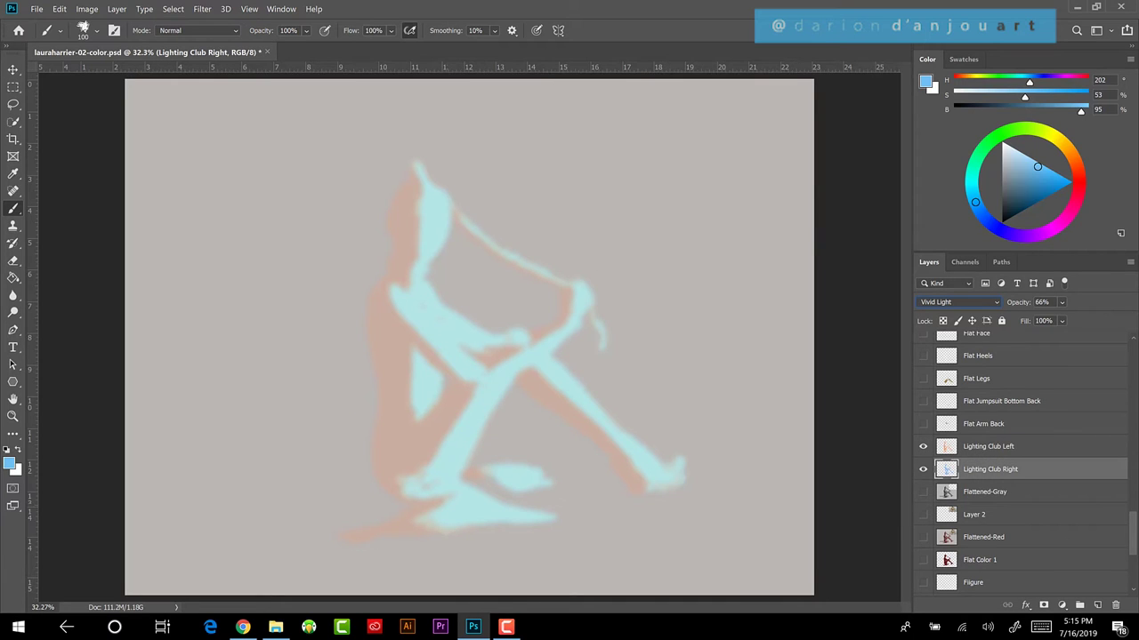
{"action": "left_click", "coordinate": [959, 302]}
{"action": "left_click", "coordinate": [926, 288]}
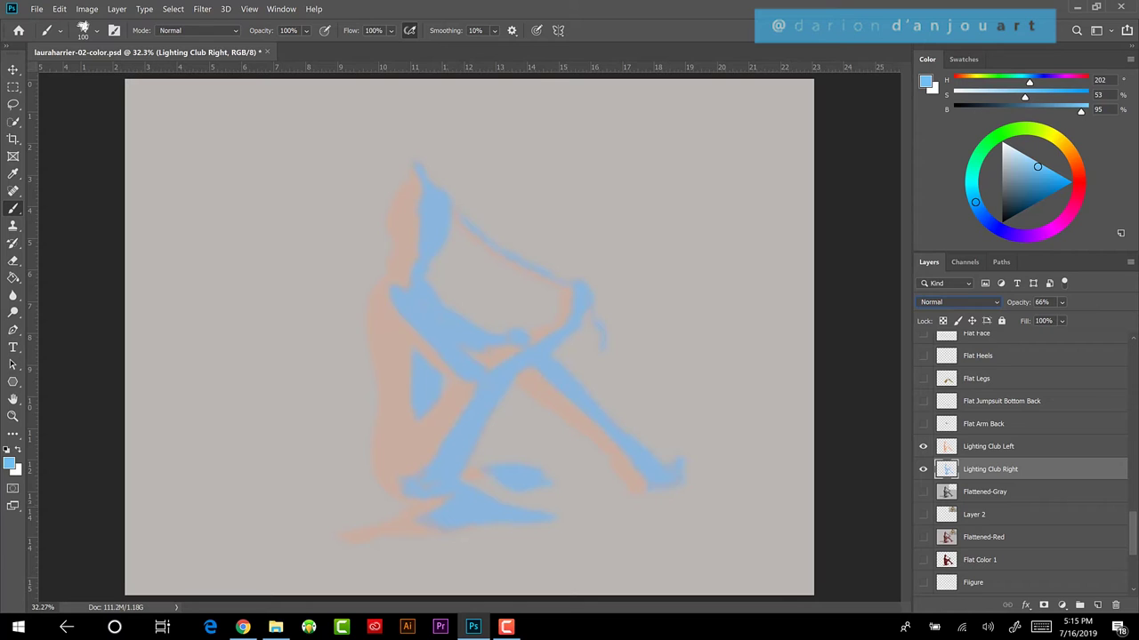
{"action": "left_click", "coordinate": [922, 492]}
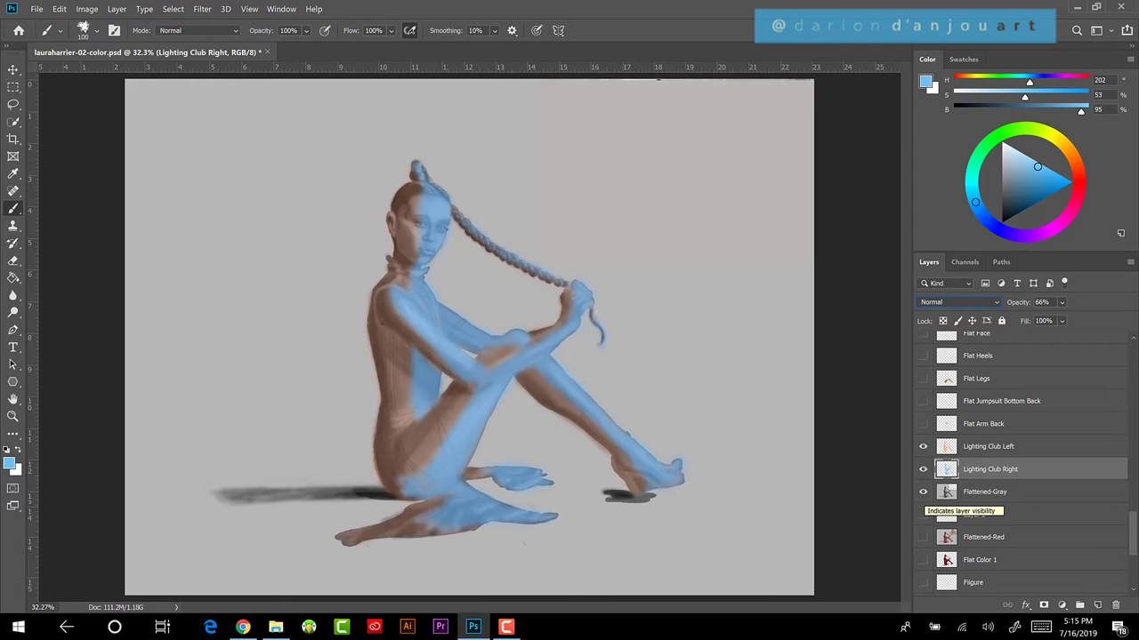
{"action": "left_click", "coordinate": [987, 446]}
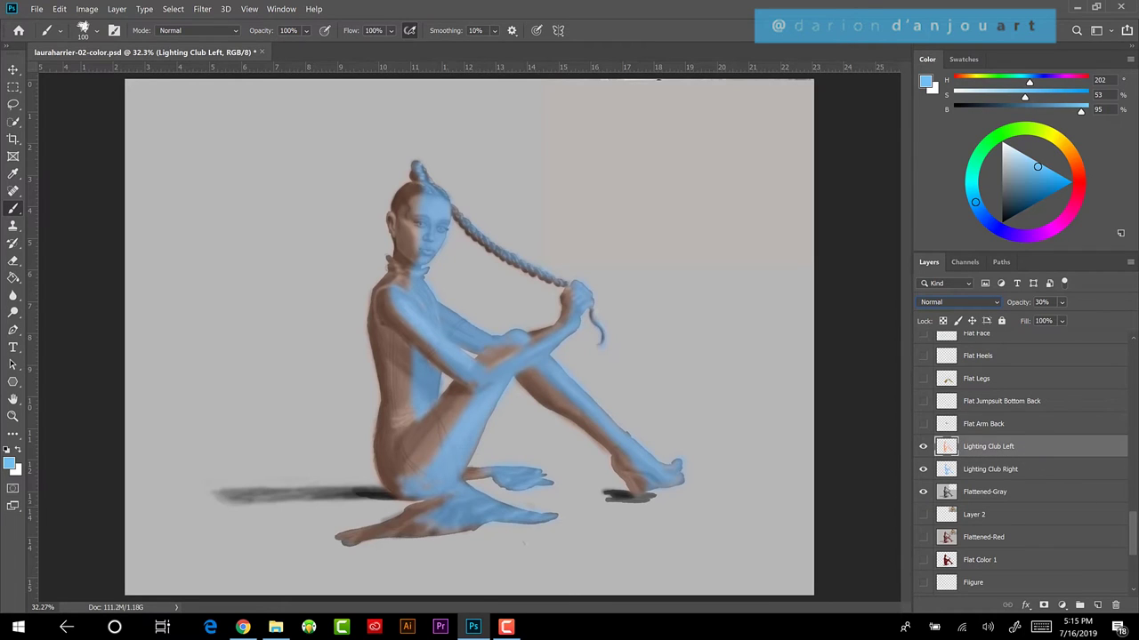
{"action": "left_click", "coordinate": [989, 469]}
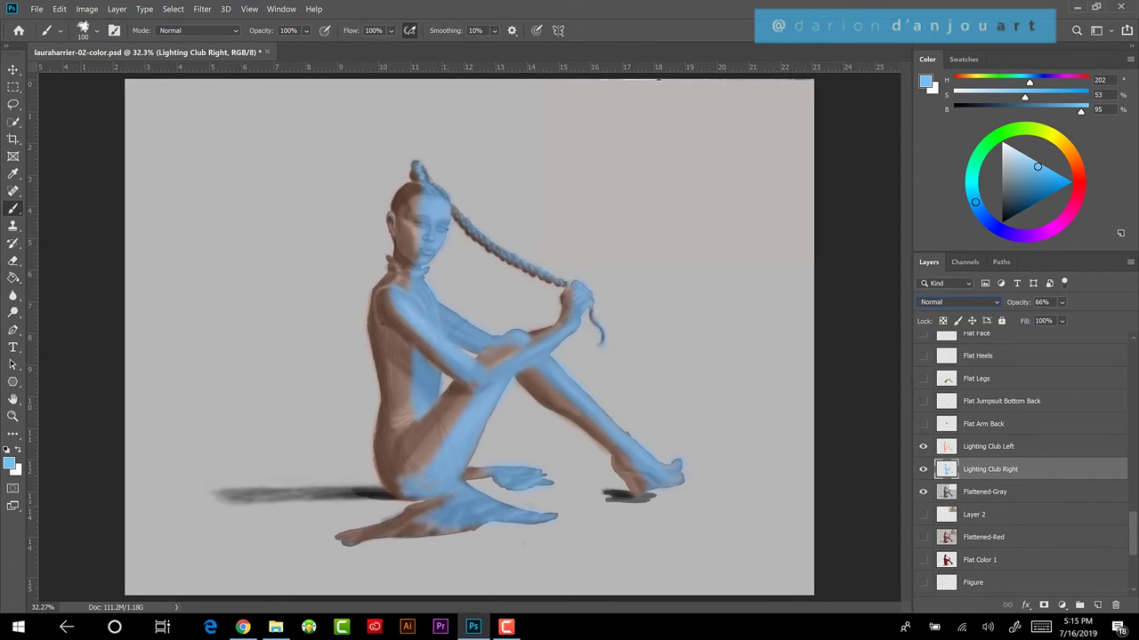
Step: Raise both Lighting Club Right and Lighting Club Left to 100% opacity
{"action": "left_click", "coordinate": [1042, 303]}
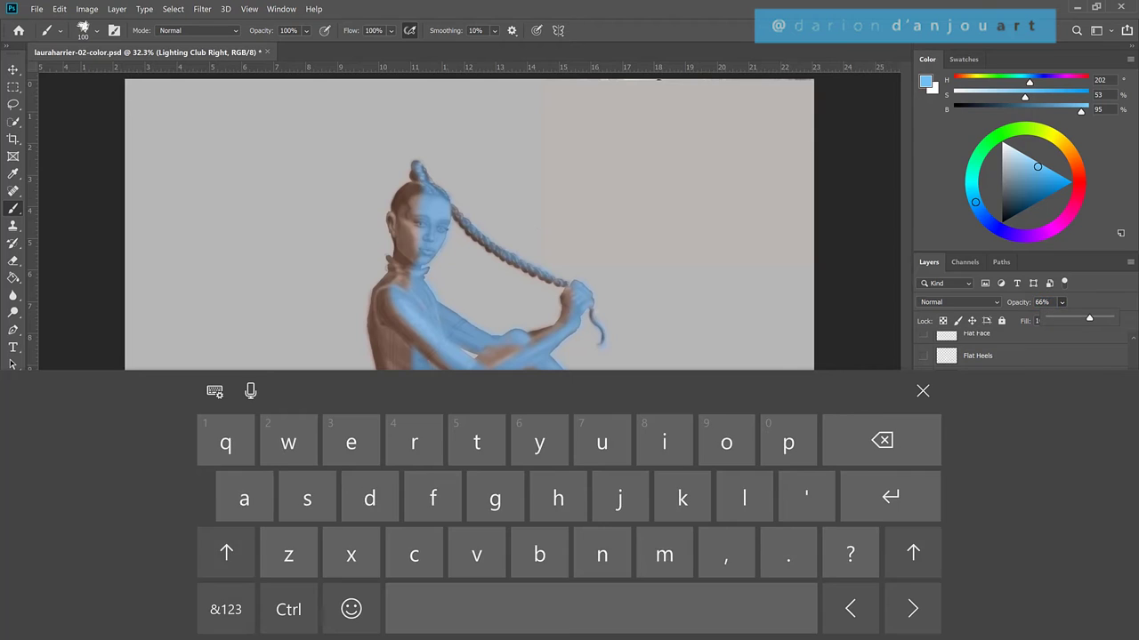
{"action": "key", "text": "Return"}
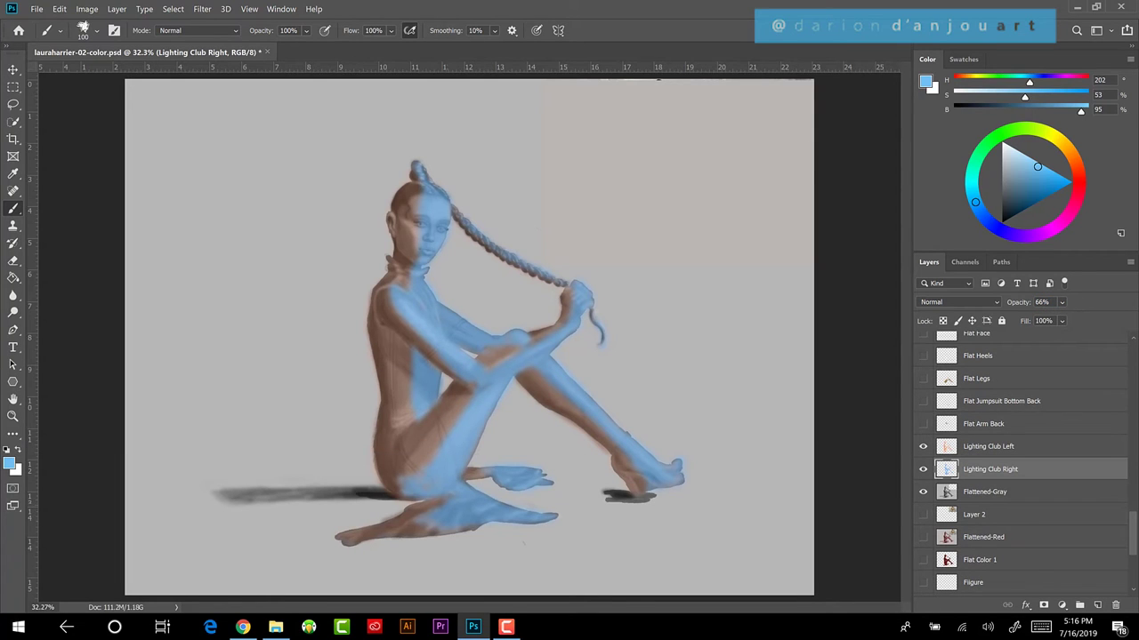
{"action": "left_click", "coordinate": [1039, 320]}
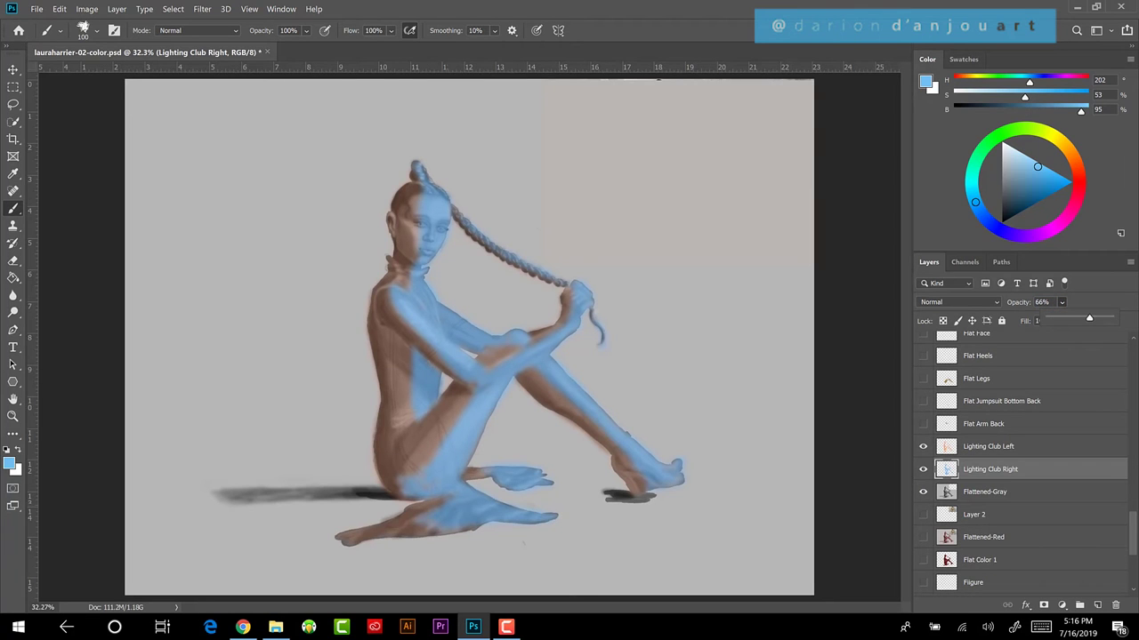
{"action": "left_click_drag", "start_coordinate": [1089, 318], "coordinate": [1109, 318]}
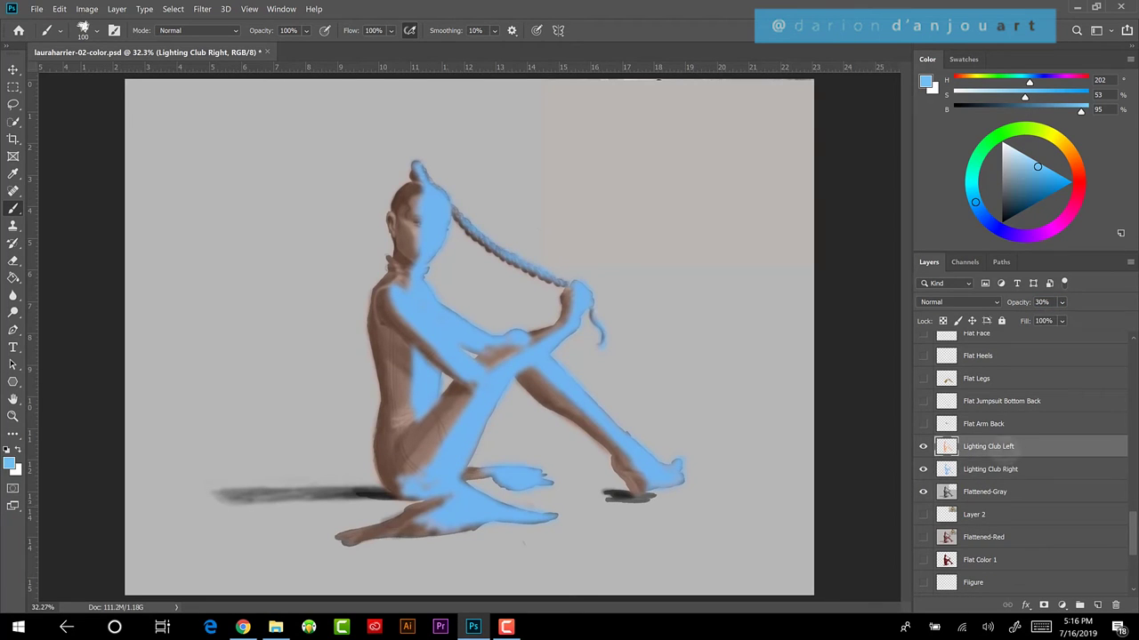
{"action": "left_click", "coordinate": [988, 446]}
{"action": "left_click", "coordinate": [1062, 320]}
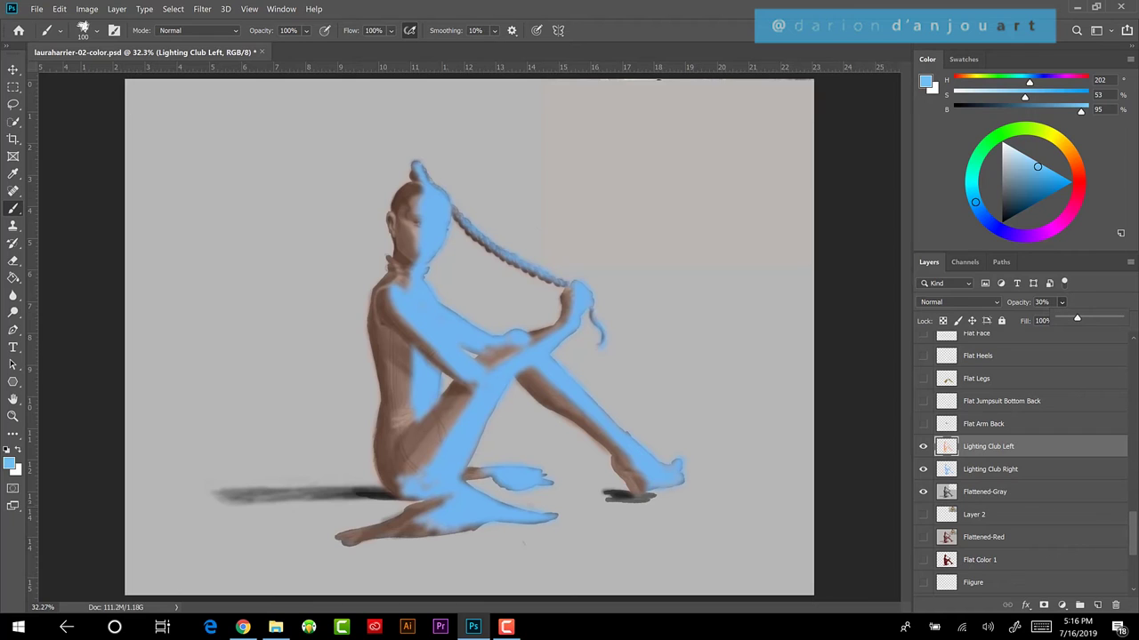
{"action": "left_click_drag", "start_coordinate": [1077, 318], "coordinate": [1119, 318]}
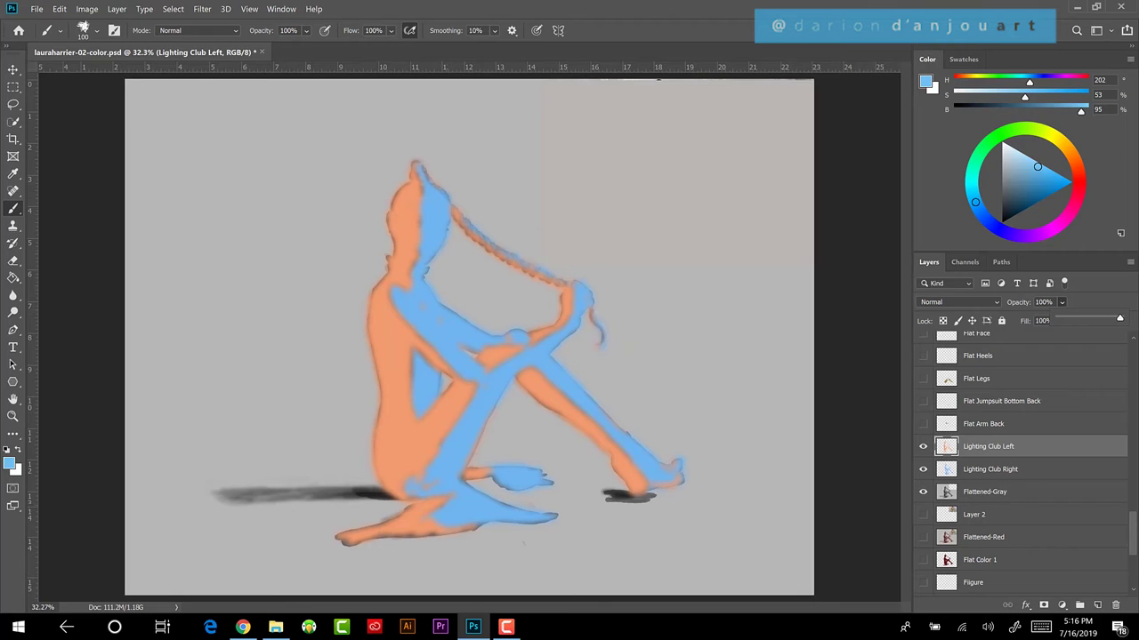
Step: Toggle the grey shading and orange and blue lighting layers to compare them
{"action": "left_click", "coordinate": [922, 491]}
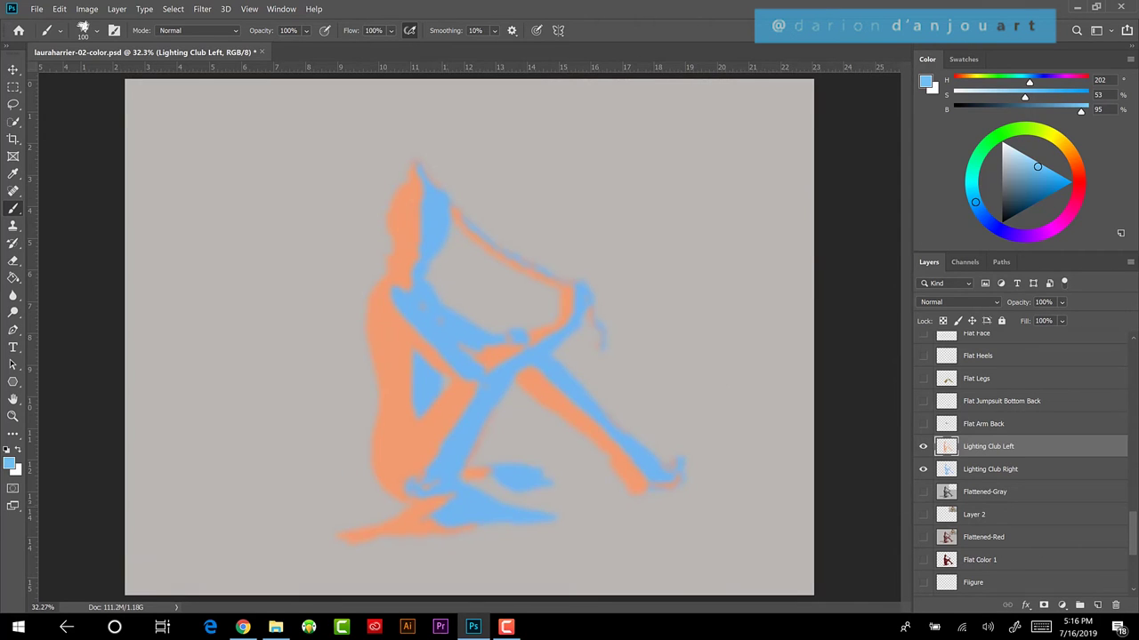
{"action": "left_click", "coordinate": [923, 491]}
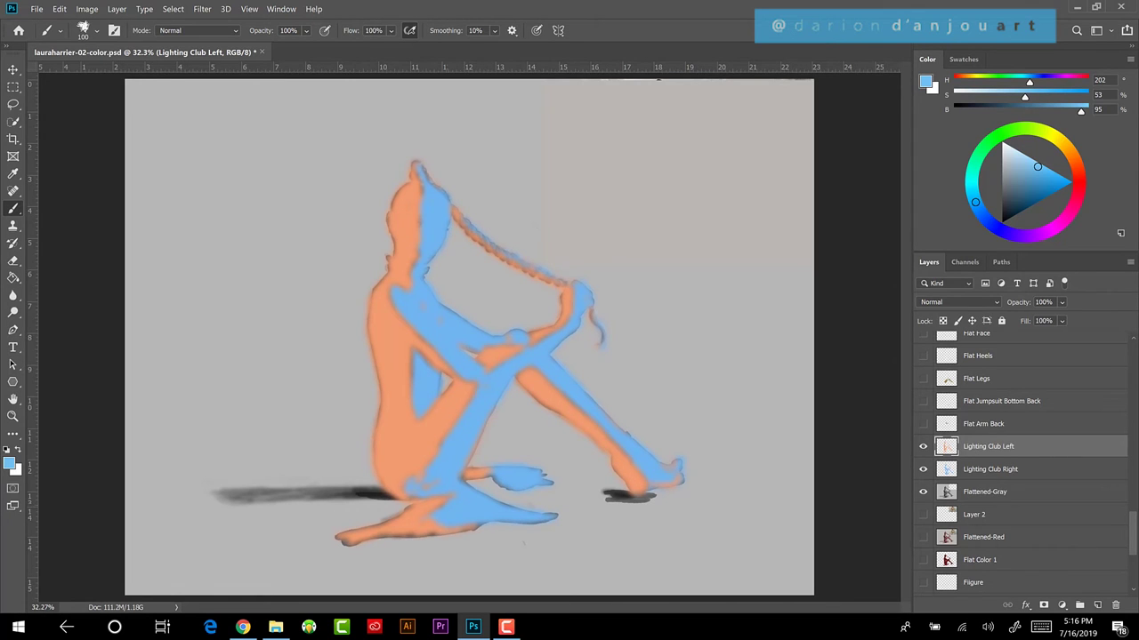
{"action": "left_click", "coordinate": [922, 447]}
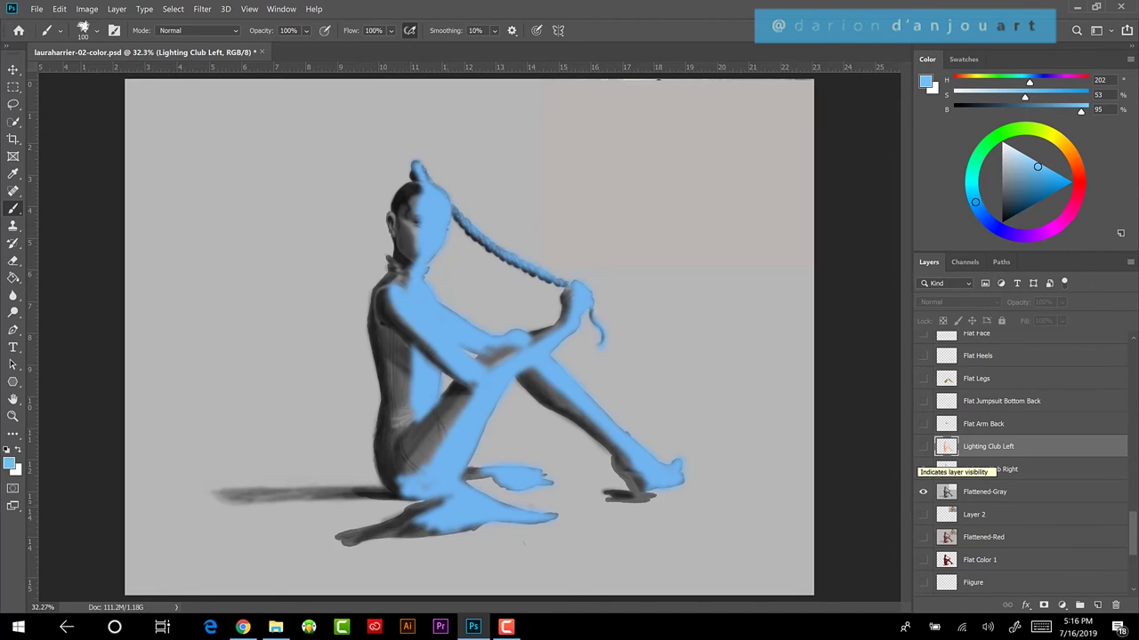
{"action": "left_click", "coordinate": [922, 469]}
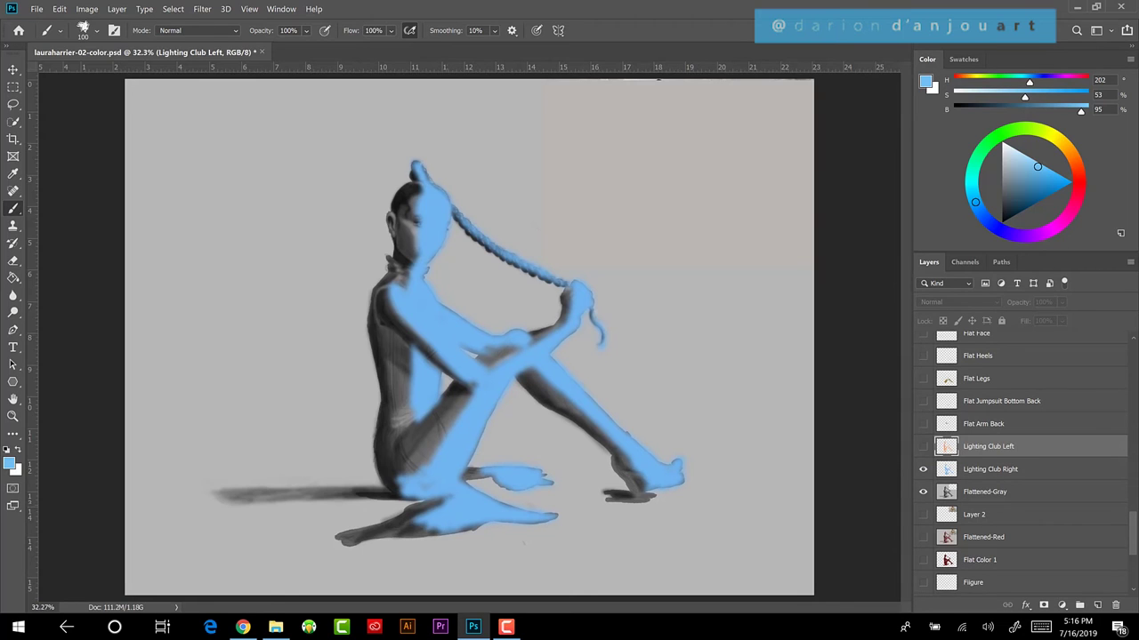
{"action": "left_click", "coordinate": [922, 469]}
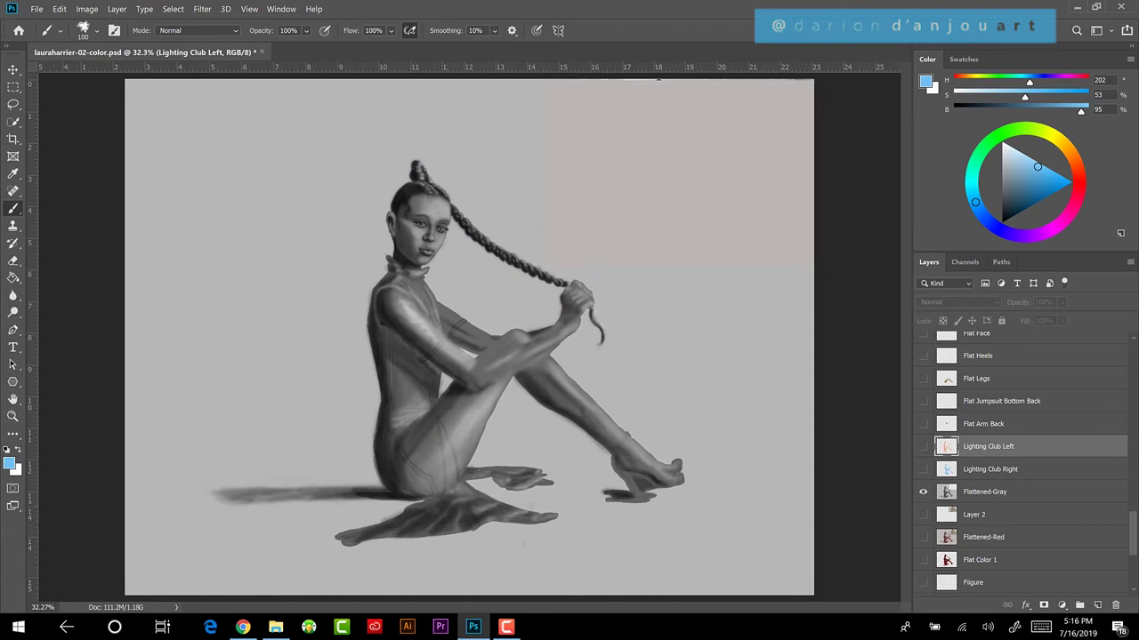
{"action": "left_click", "coordinate": [922, 445]}
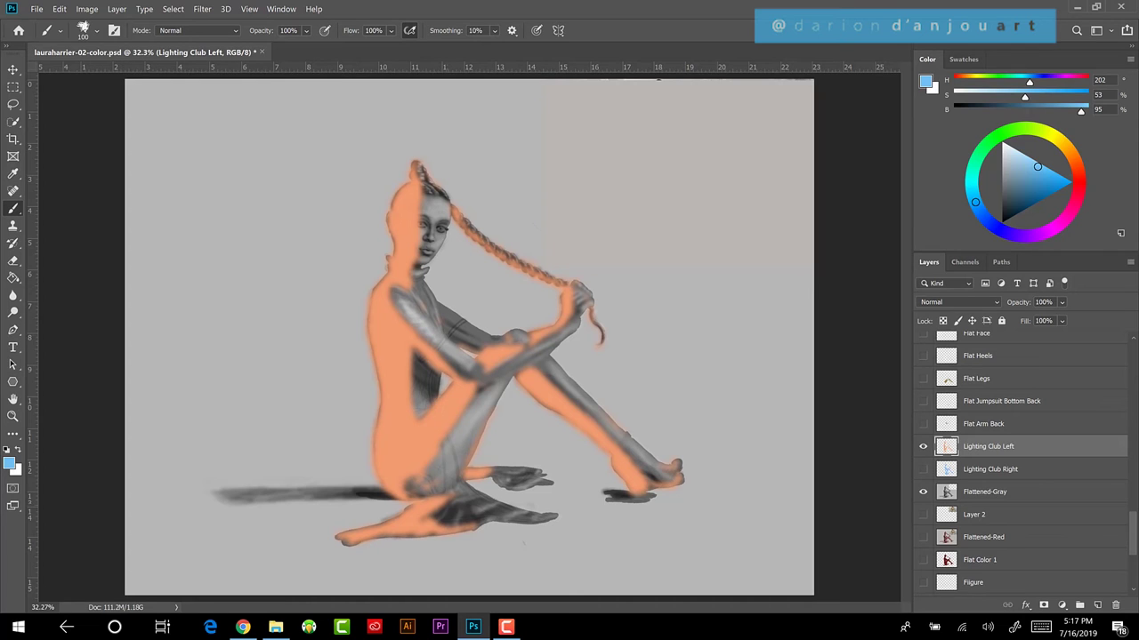
{"action": "left_click", "coordinate": [922, 468]}
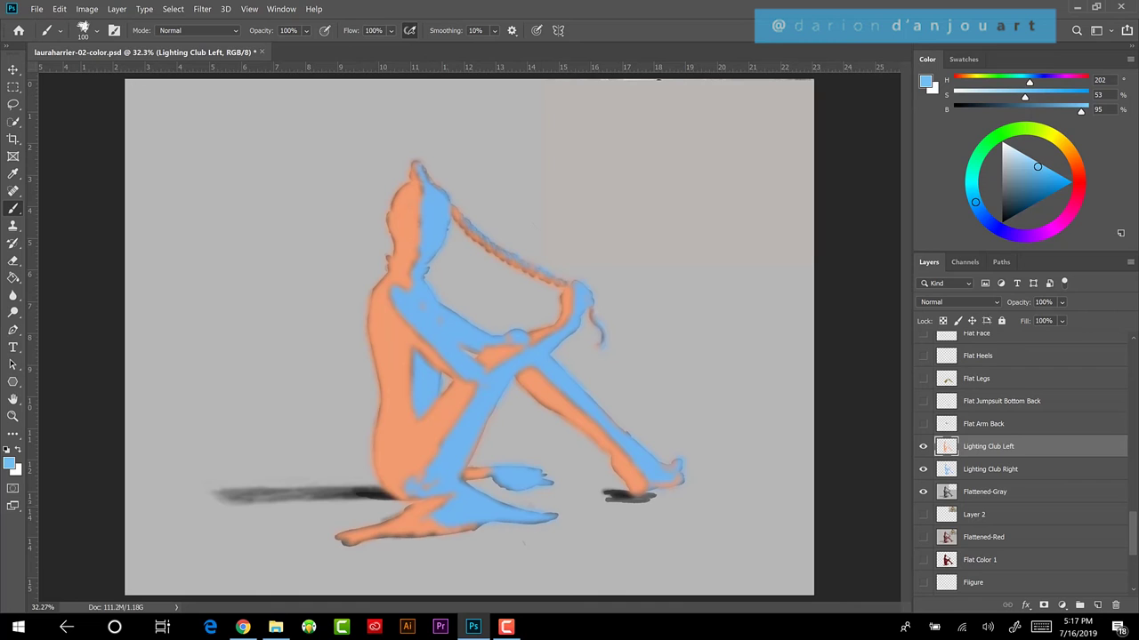
Step: Set Lighting Club Left's blend mode to Pin Light and Lighting Club Right's to Vivid Light
{"action": "left_click", "coordinate": [959, 301]}
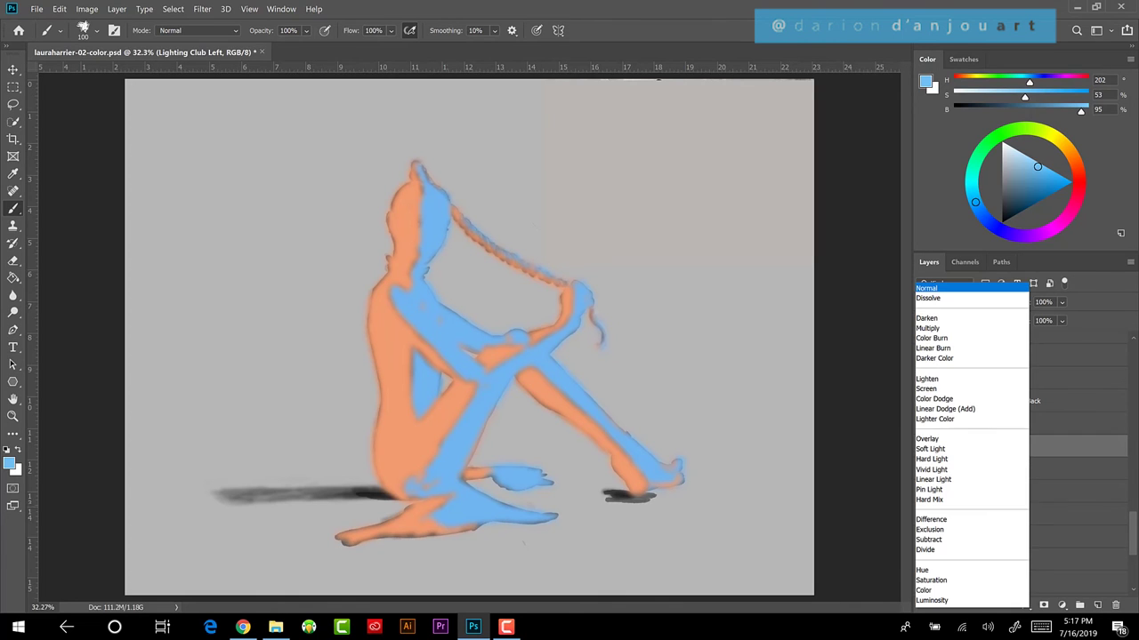
{"action": "left_click", "coordinate": [929, 489]}
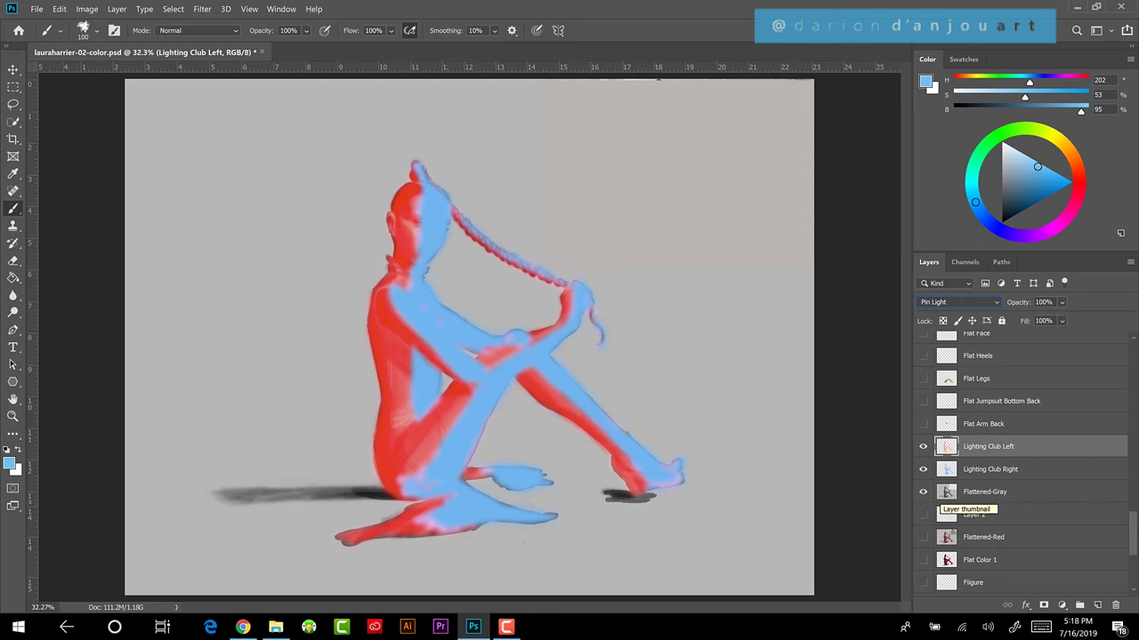
{"action": "left_click", "coordinate": [946, 469]}
{"action": "left_click", "coordinate": [959, 302]}
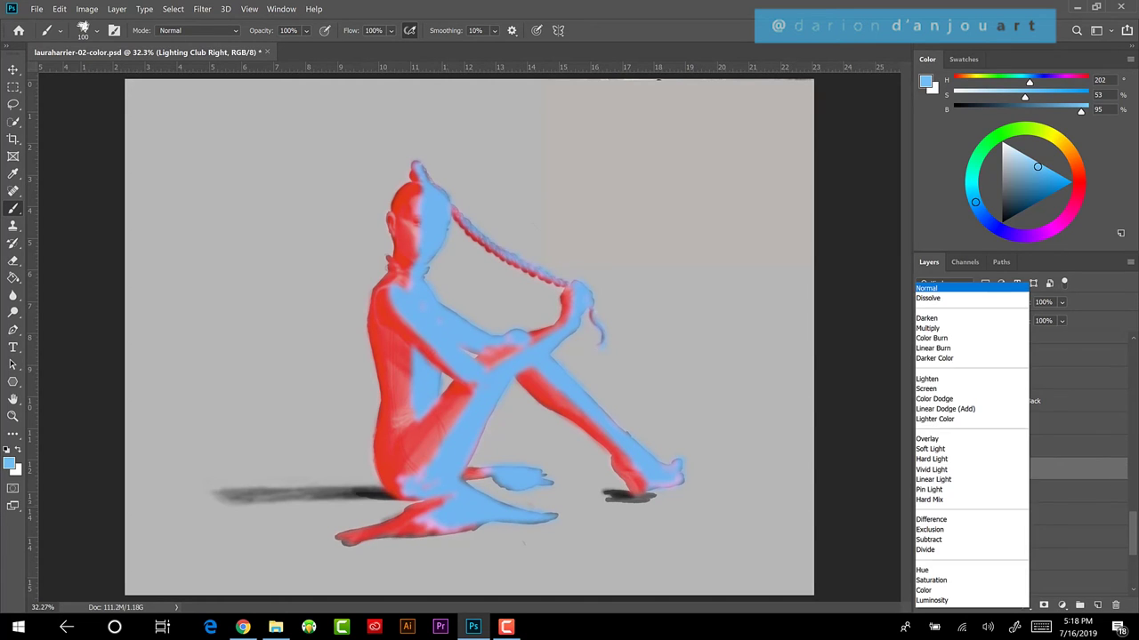
{"action": "left_click", "coordinate": [932, 469]}
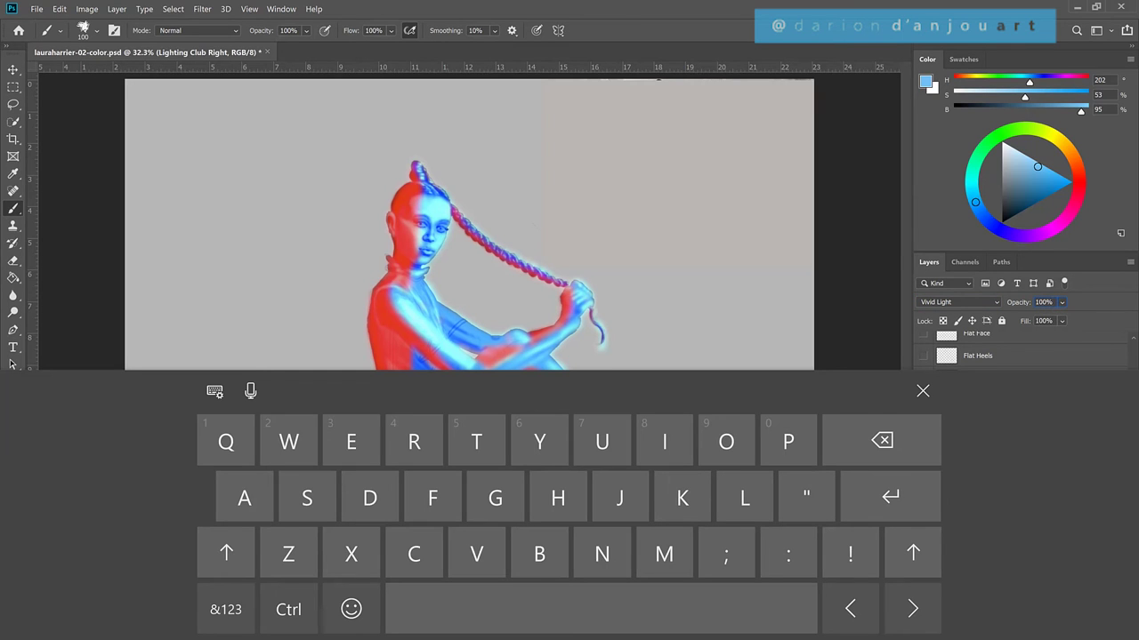
Step: Lower Lighting Club Right to 63% opacity and Lighting Club Left to 29%
{"action": "left_click", "coordinate": [923, 390]}
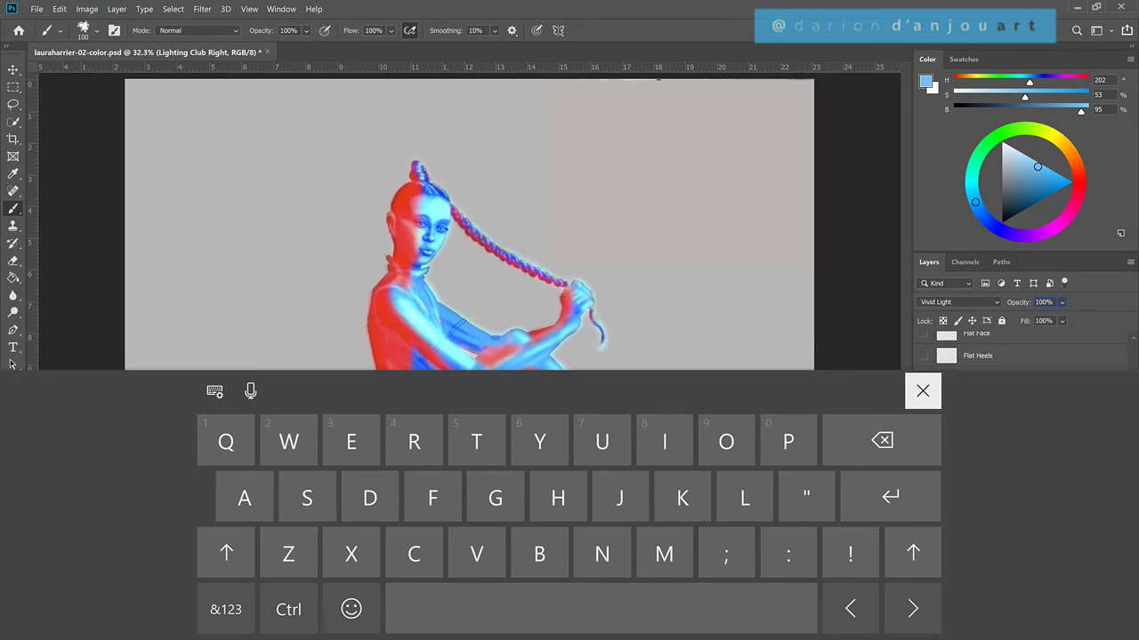
{"action": "left_click", "coordinate": [1061, 320]}
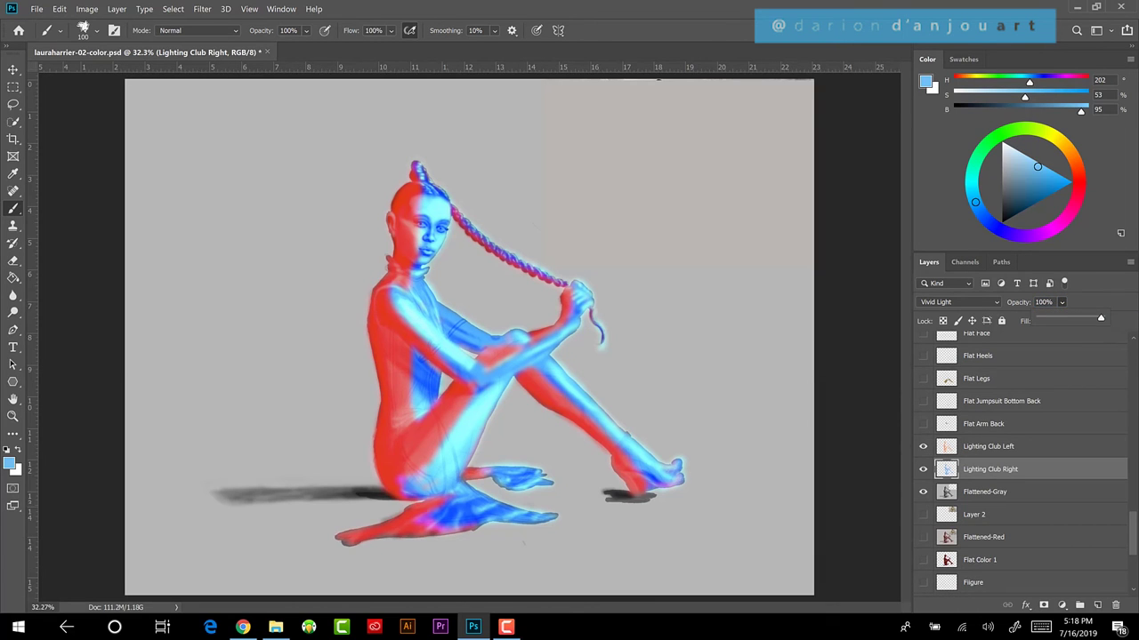
{"action": "left_click_drag", "start_coordinate": [1100, 318], "coordinate": [1078, 317]}
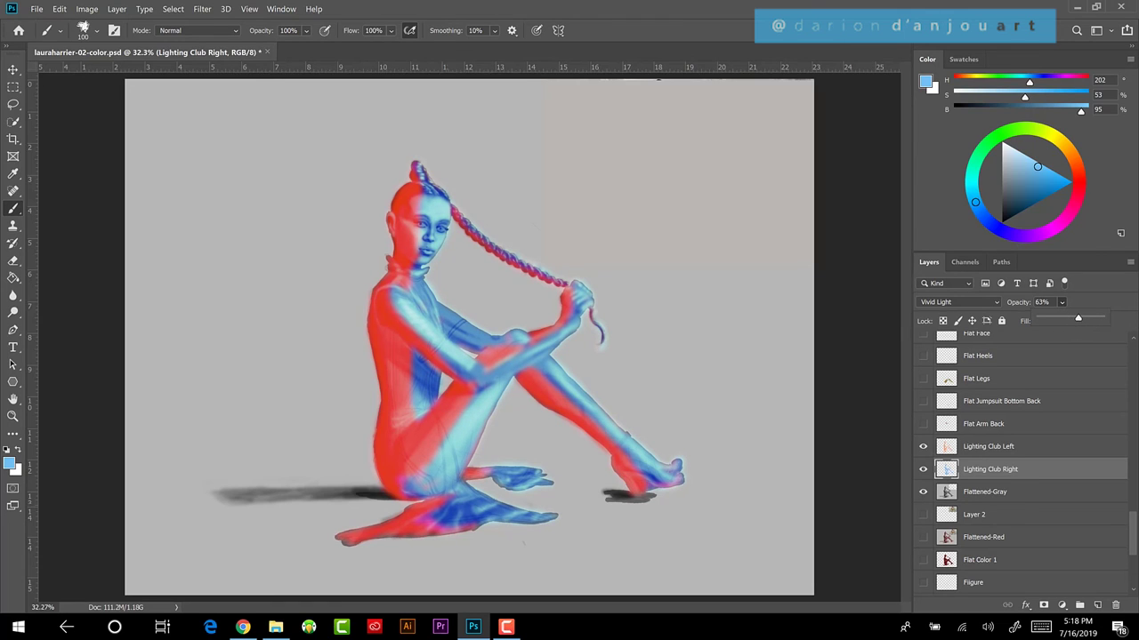
{"action": "left_click", "coordinate": [988, 445]}
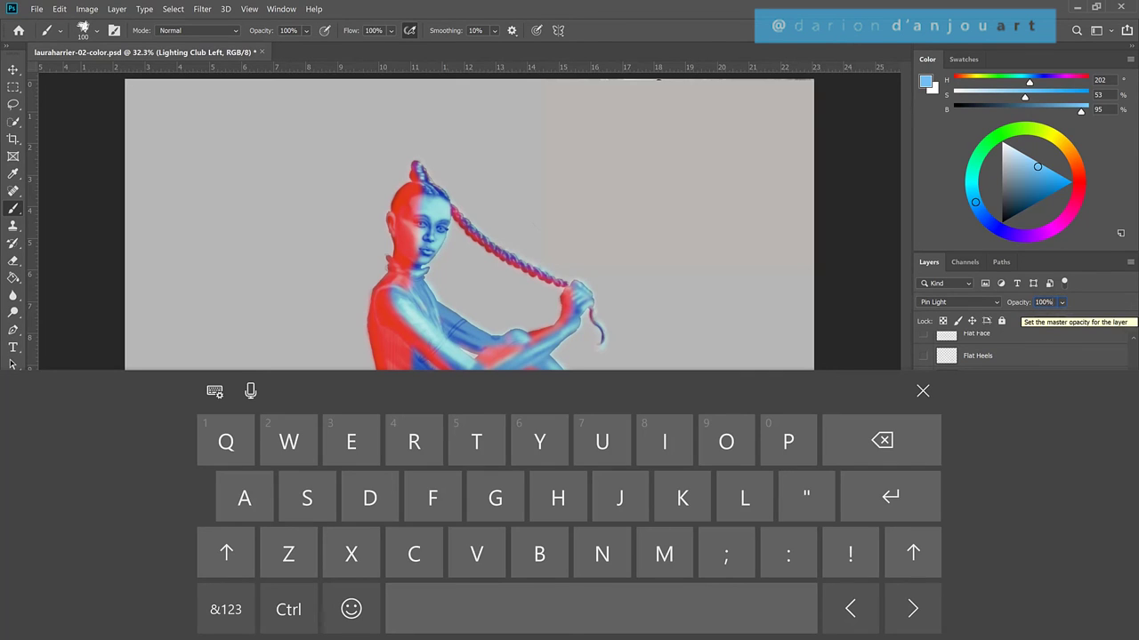
{"action": "left_click", "coordinate": [1061, 302]}
{"action": "left_click_drag", "start_coordinate": [1103, 317], "coordinate": [1057, 317]}
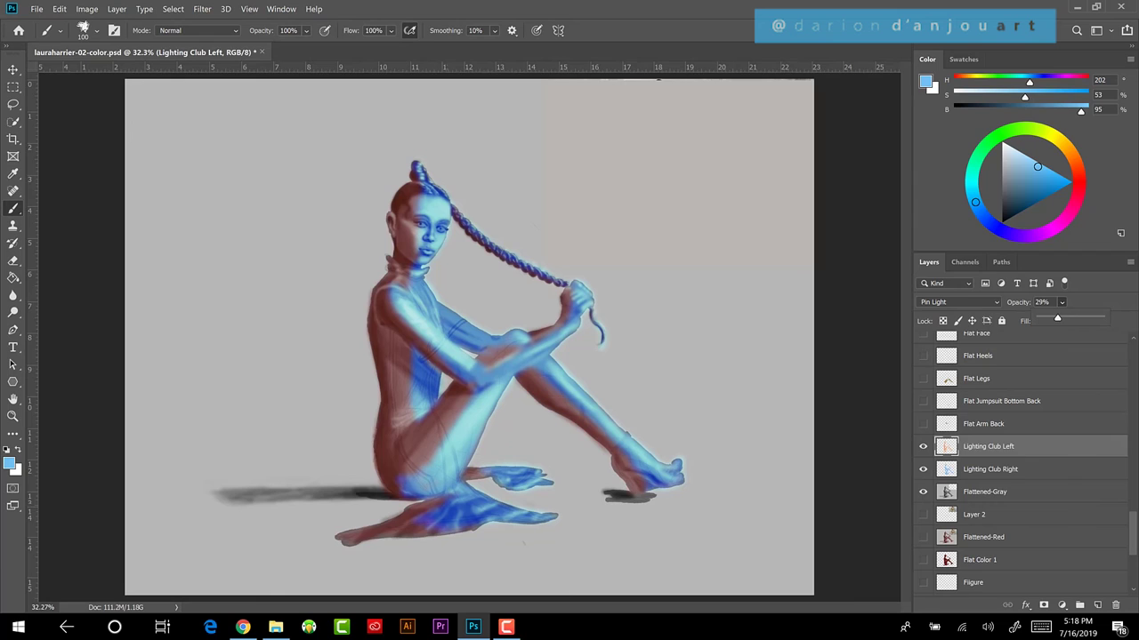
{"action": "left_click", "coordinate": [990, 469]}
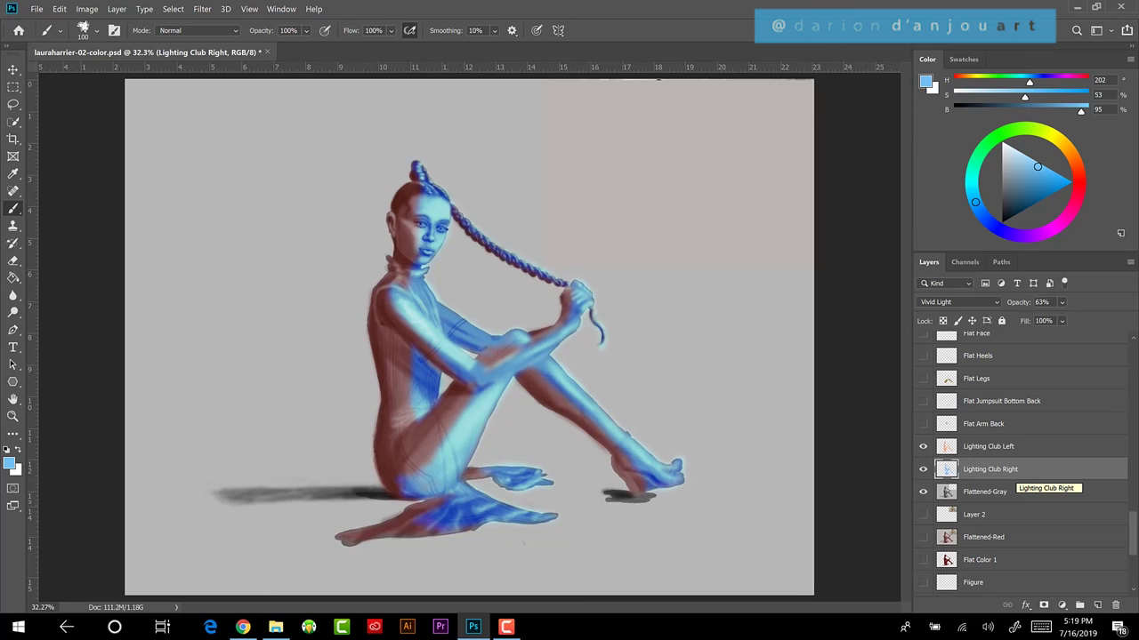
Step: Show the Flat arm, lower-body, torso, eye whites, eyes, hair and jumpsuit layers
{"action": "left_click", "coordinate": [922, 423]}
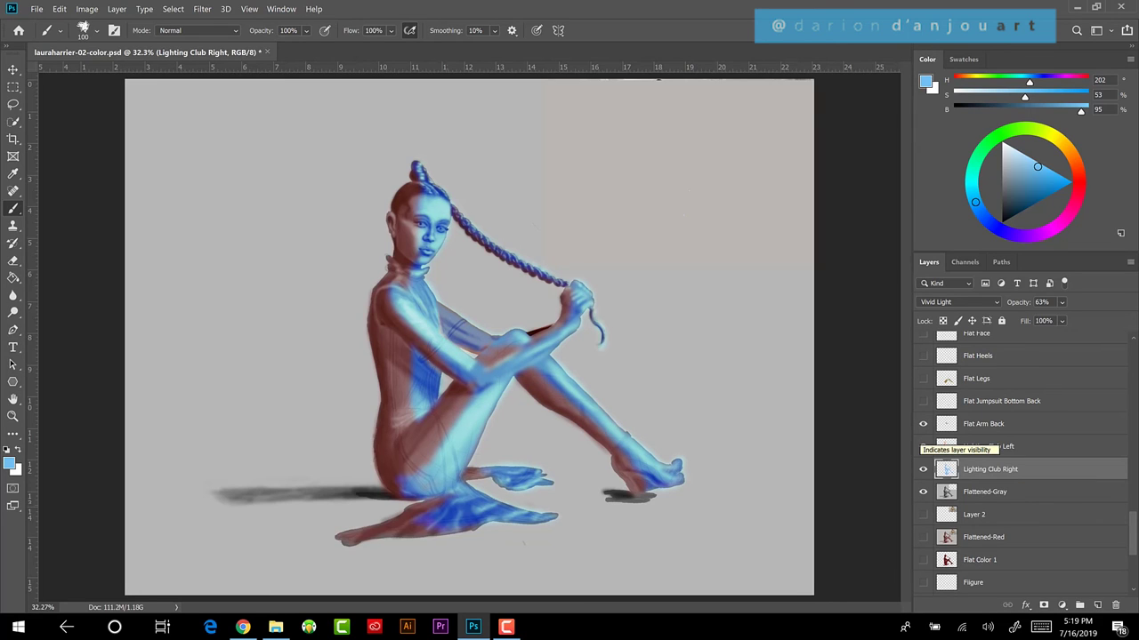
{"action": "left_click_drag", "start_coordinate": [922, 447], "coordinate": [922, 378]}
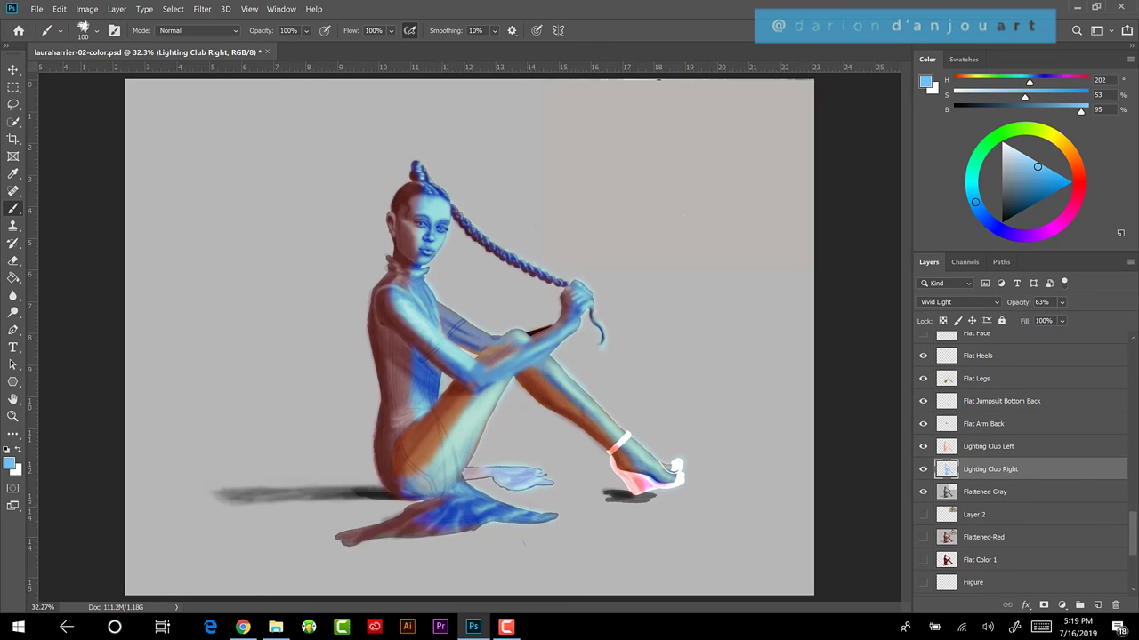
{"action": "scroll", "coordinate": [1023, 463], "scroll_direction": "up", "scroll_amount": 5}
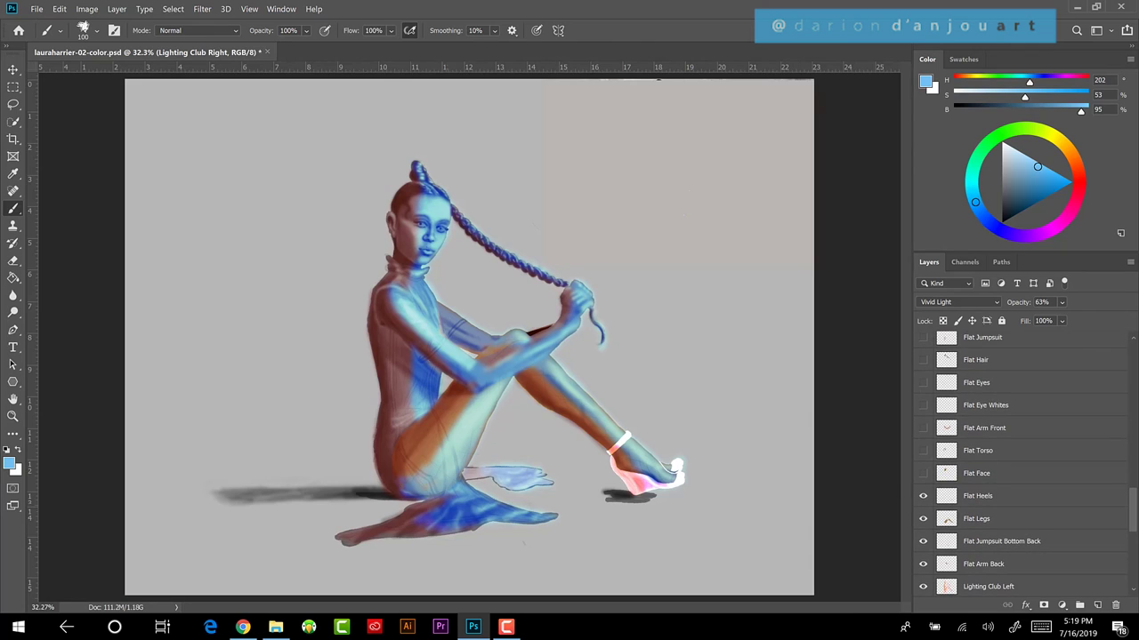
{"action": "left_click", "coordinate": [922, 450]}
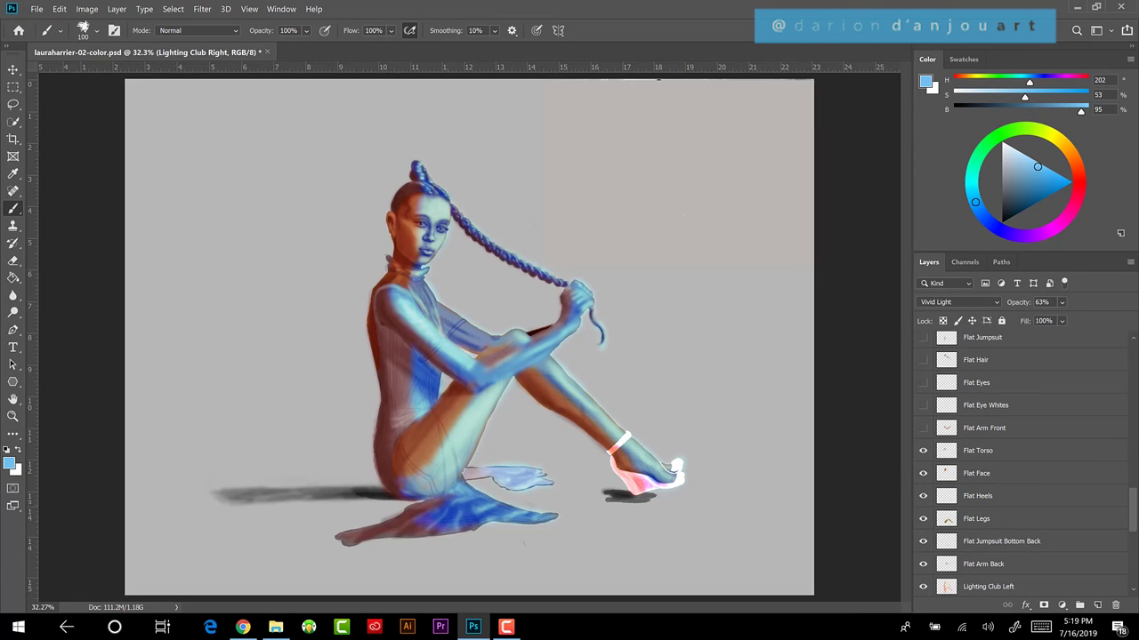
{"action": "left_click", "coordinate": [923, 428]}
{"action": "left_click", "coordinate": [922, 405]}
{"action": "left_click", "coordinate": [923, 383]}
{"action": "left_click", "coordinate": [922, 360]}
{"action": "left_click", "coordinate": [922, 337]}
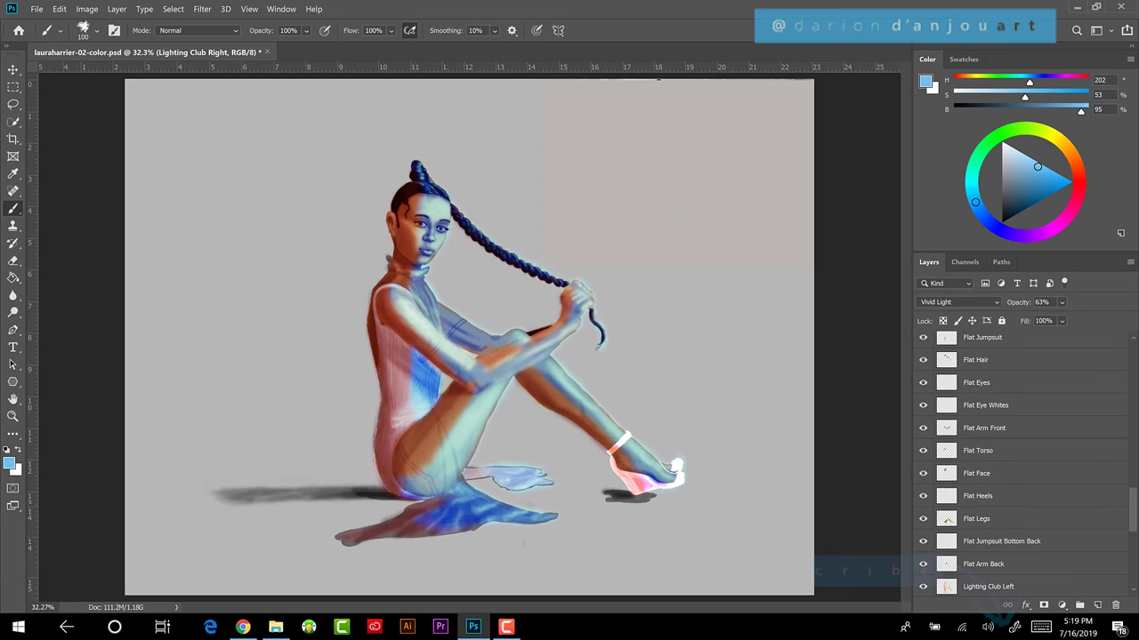
Step: Show the Flat stocking lines, jumpsuit bottom, plastic, trim lines, lips and eyelashes layers
{"action": "scroll", "coordinate": [1023, 463], "scroll_direction": "up", "scroll_amount": 5}
{"action": "scroll", "coordinate": [1023, 463], "scroll_direction": "up", "scroll_amount": 1}
{"action": "left_click", "coordinate": [922, 437]}
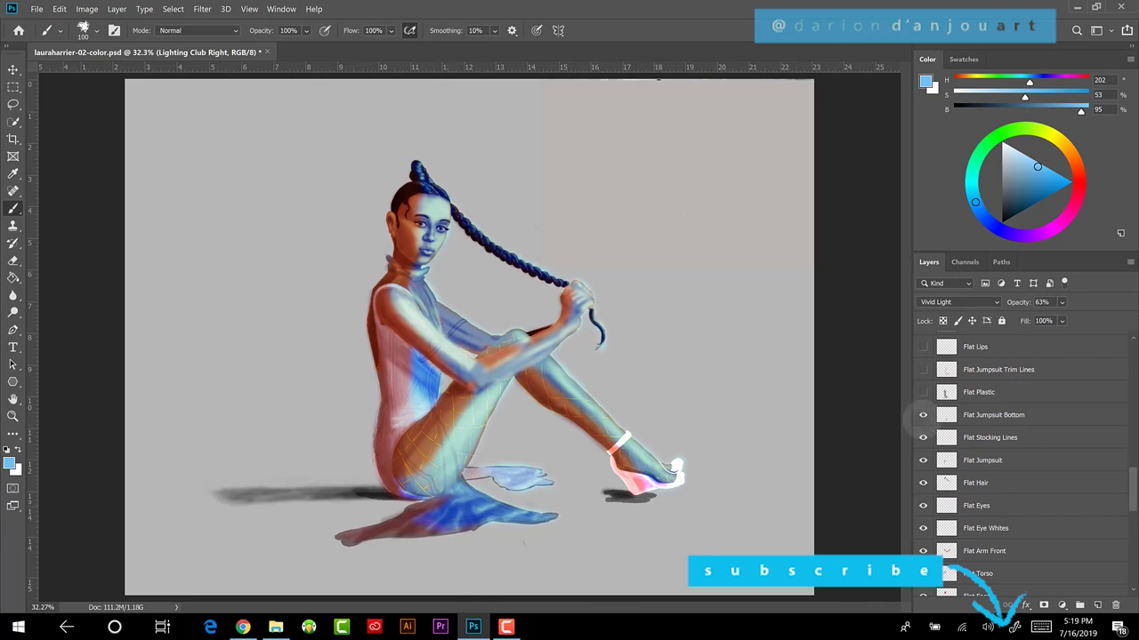
{"action": "left_click", "coordinate": [923, 415]}
{"action": "left_click", "coordinate": [923, 391]}
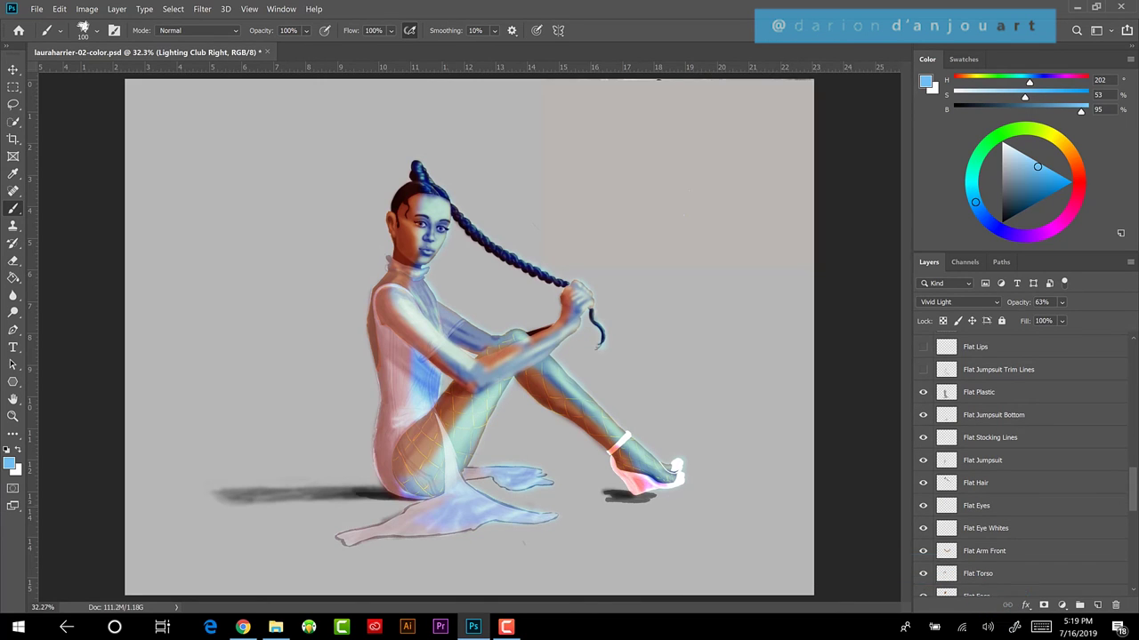
{"action": "left_click", "coordinate": [922, 369]}
{"action": "scroll", "coordinate": [1022, 462], "scroll_direction": "up", "scroll_amount": 4}
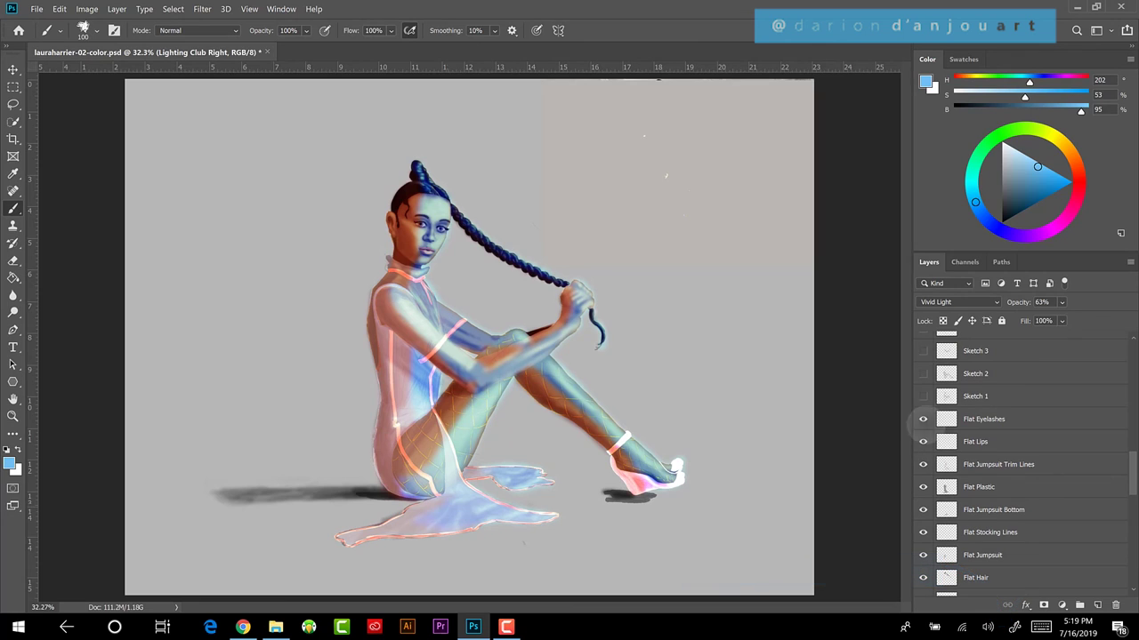
{"action": "left_click", "coordinate": [922, 441]}
{"action": "left_click", "coordinate": [923, 419]}
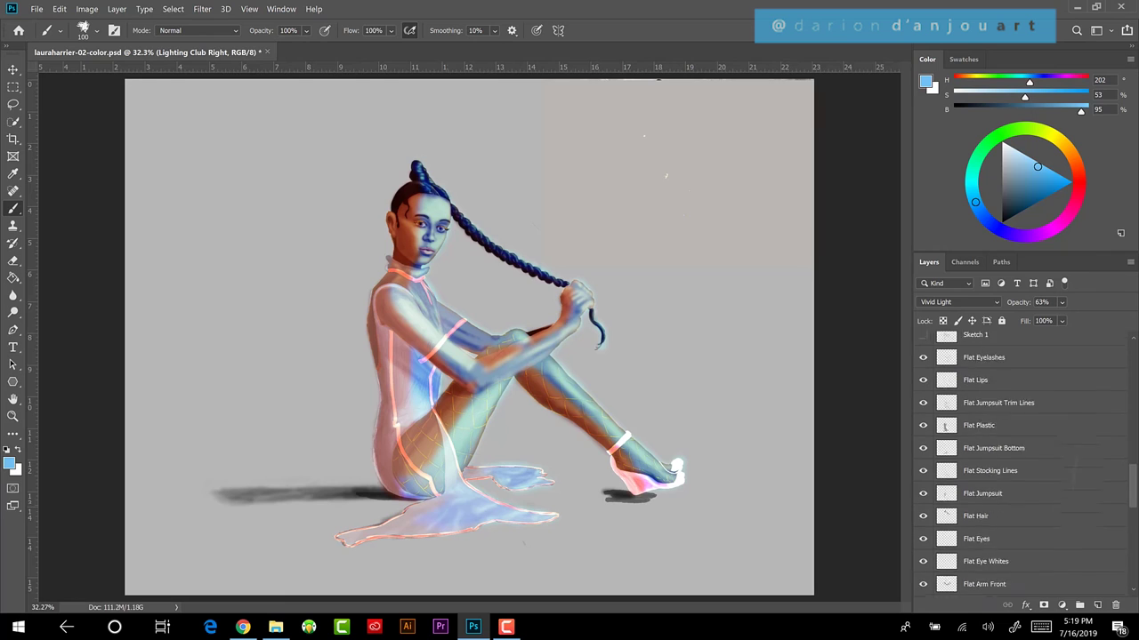
{"action": "scroll", "coordinate": [1023, 462], "scroll_direction": "down", "scroll_amount": 5}
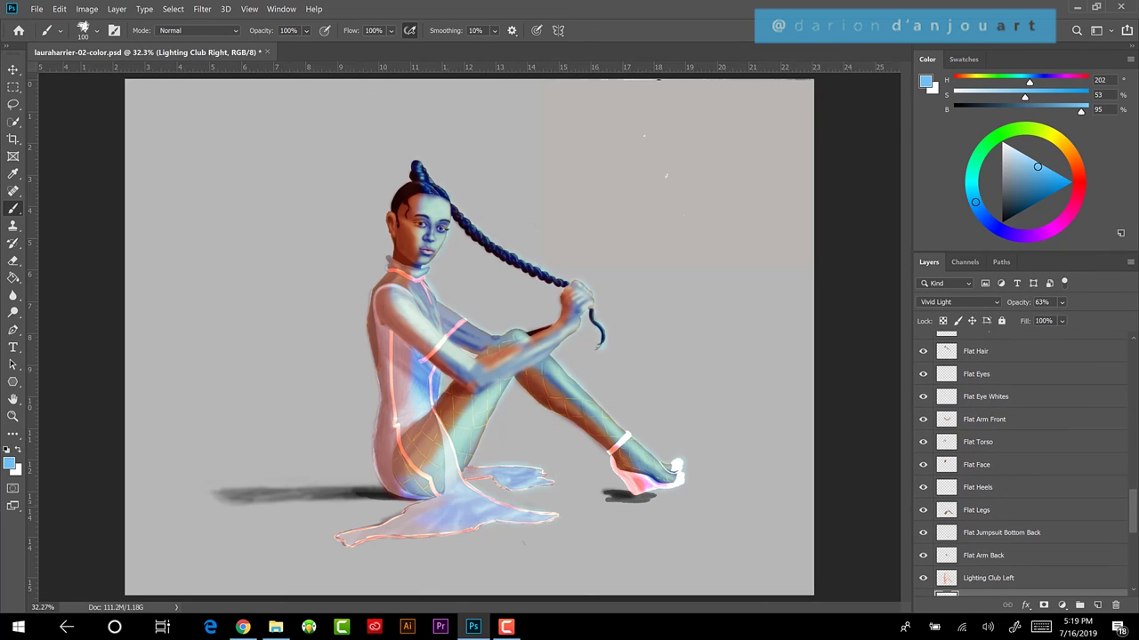
{"action": "scroll", "coordinate": [1023, 462], "scroll_direction": "down", "scroll_amount": 2}
{"action": "left_click", "coordinate": [985, 519]}
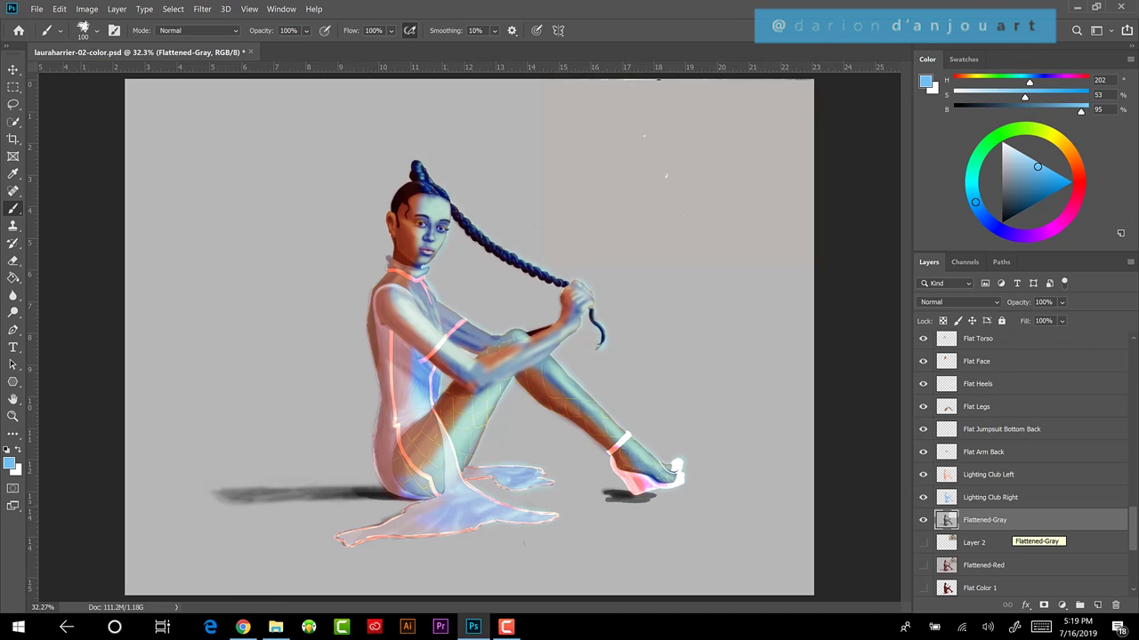
{"action": "left_click", "coordinate": [922, 520]}
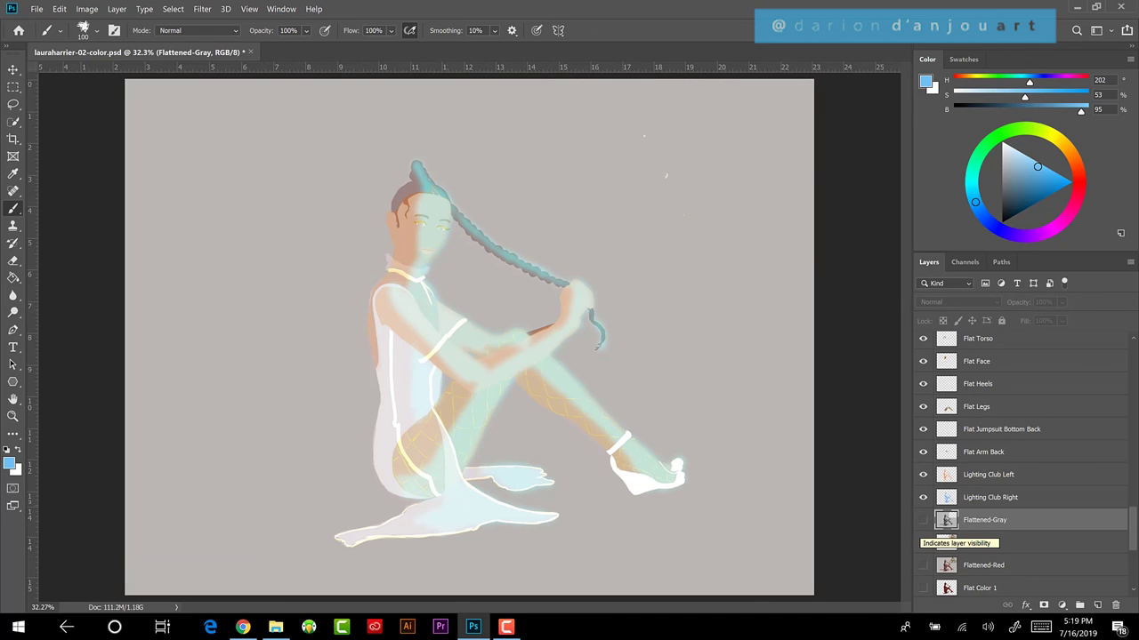
{"action": "left_click", "coordinate": [946, 543]}
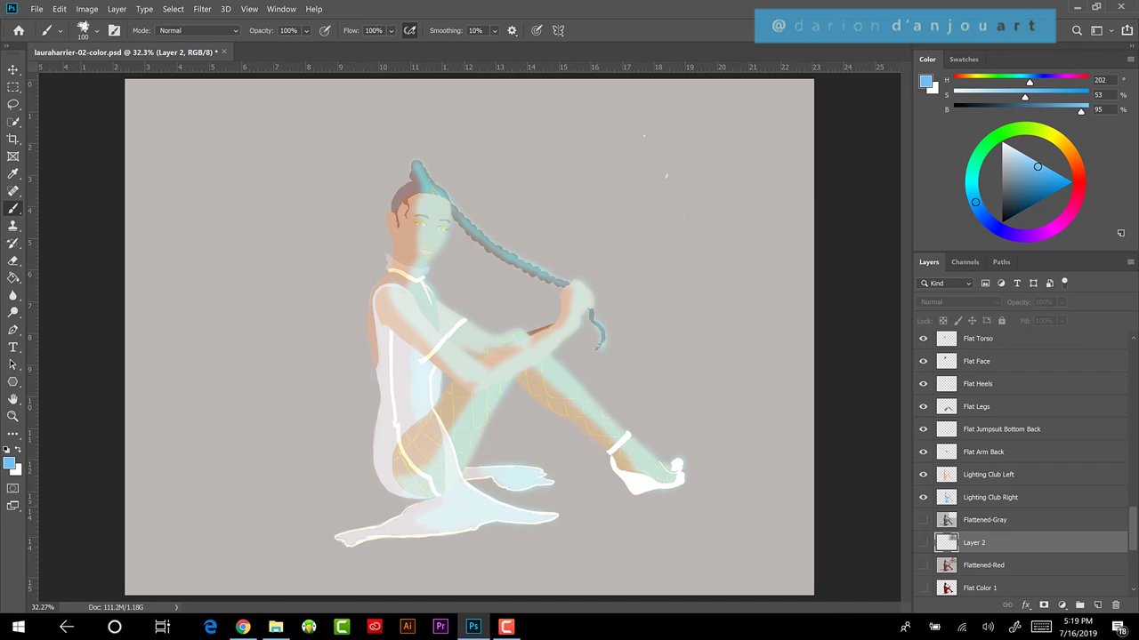
{"action": "left_click", "coordinate": [922, 543]}
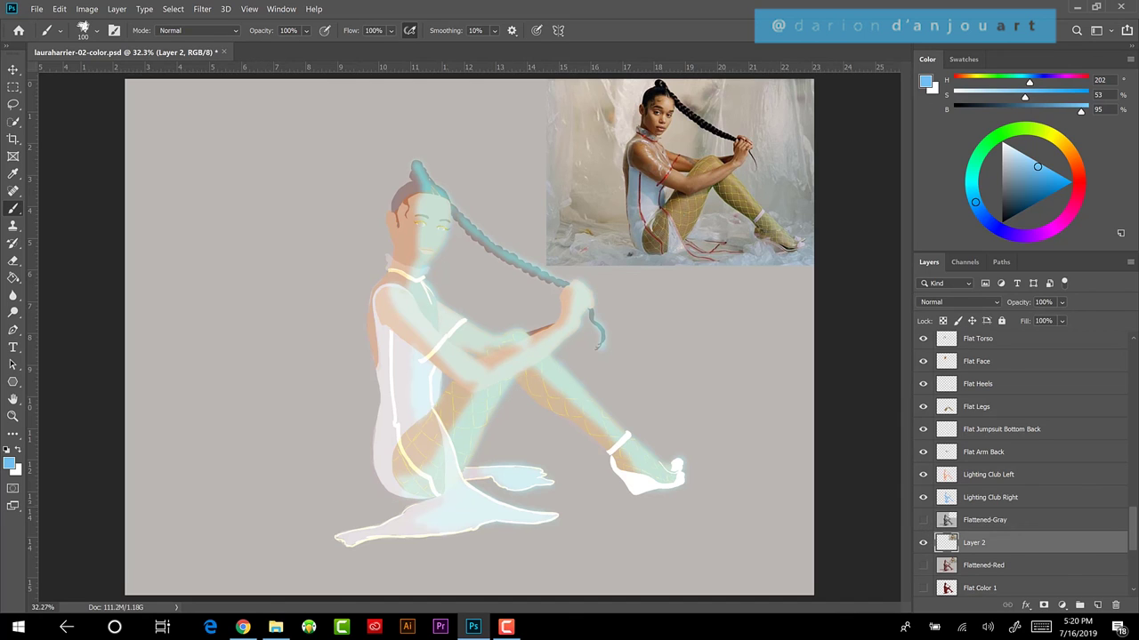
{"action": "left_click", "coordinate": [922, 543]}
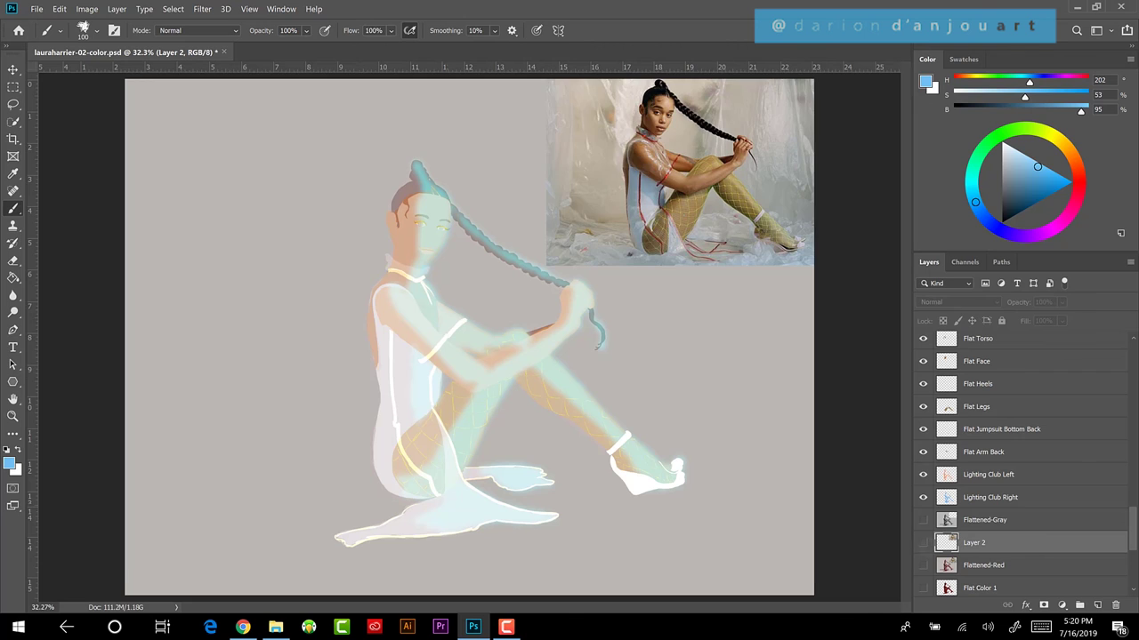
{"action": "left_click", "coordinate": [922, 520]}
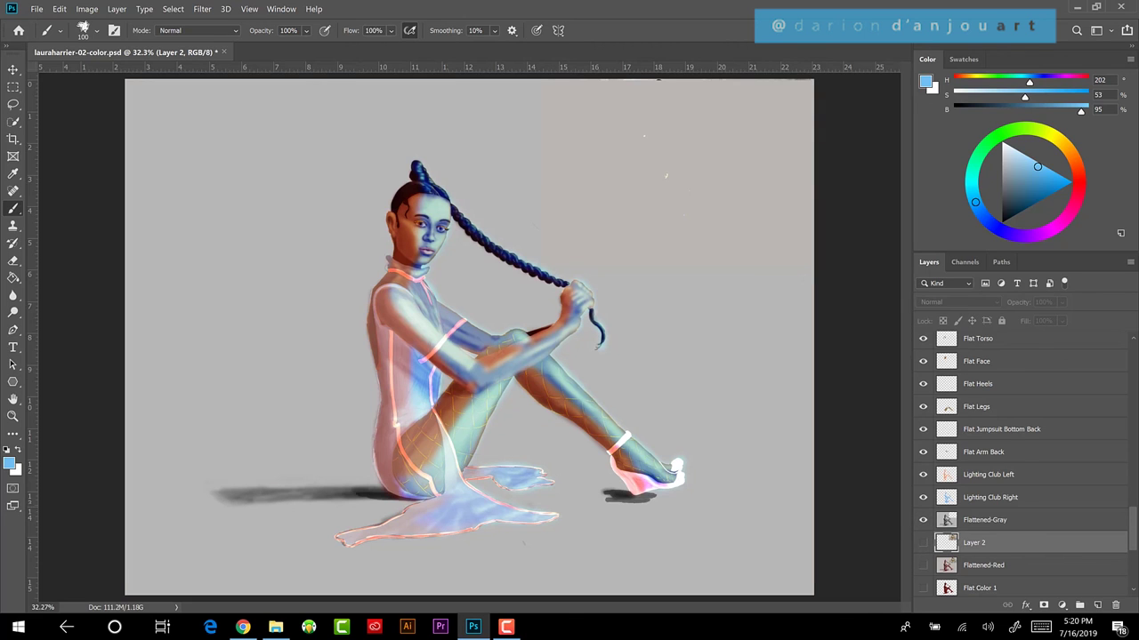
{"action": "left_click", "coordinate": [923, 497]}
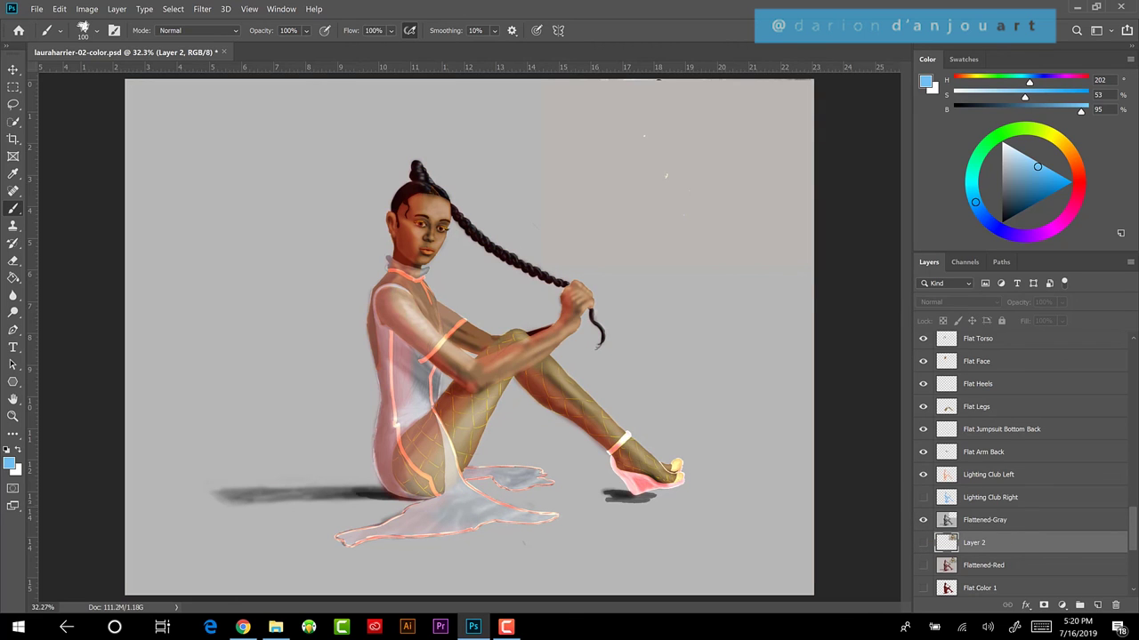
{"action": "left_click", "coordinate": [922, 474]}
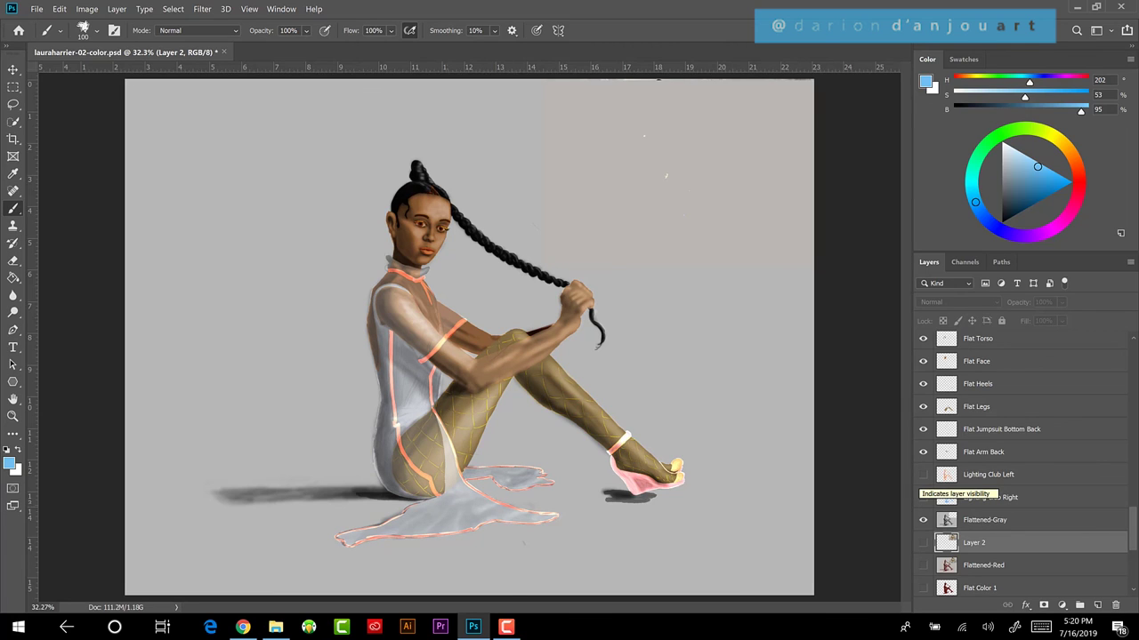
{"action": "left_click", "coordinate": [922, 497]}
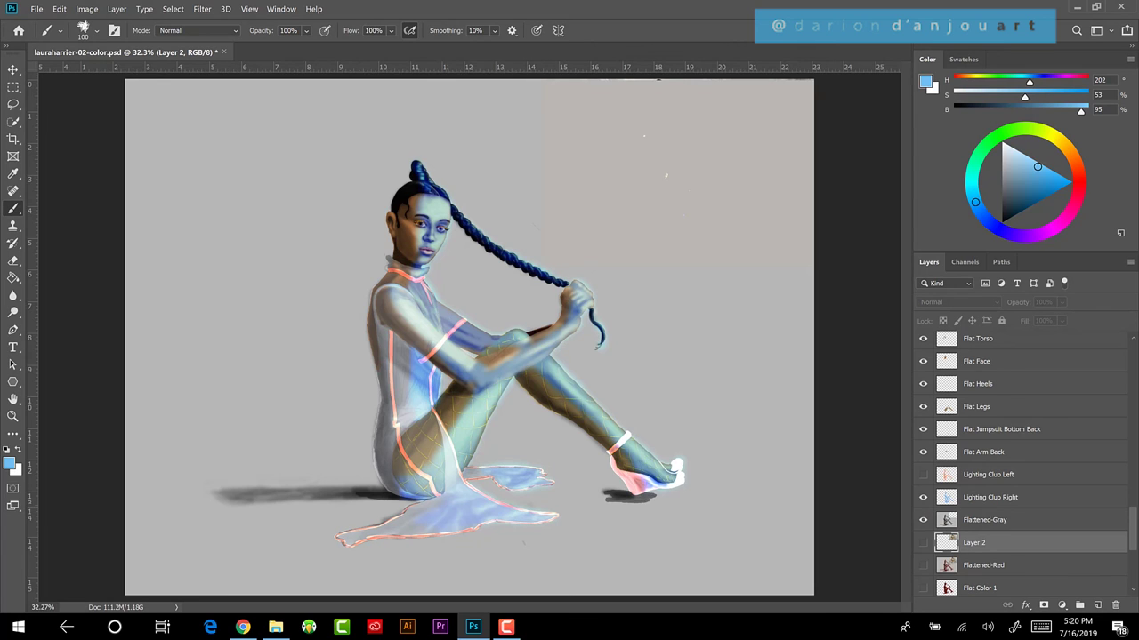
{"action": "left_click", "coordinate": [922, 519]}
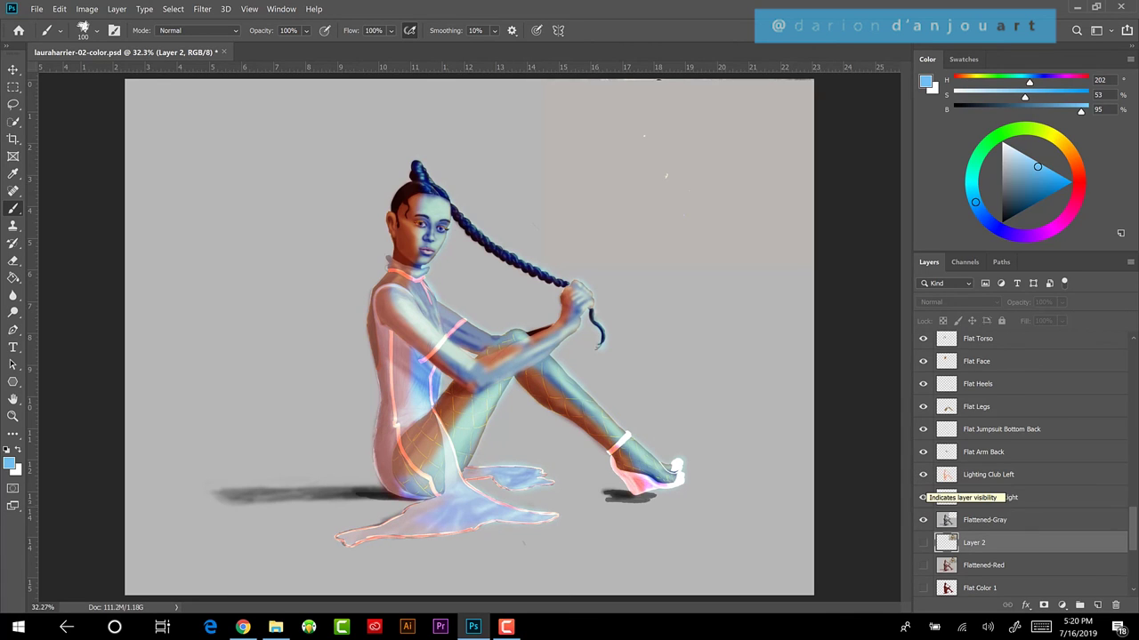